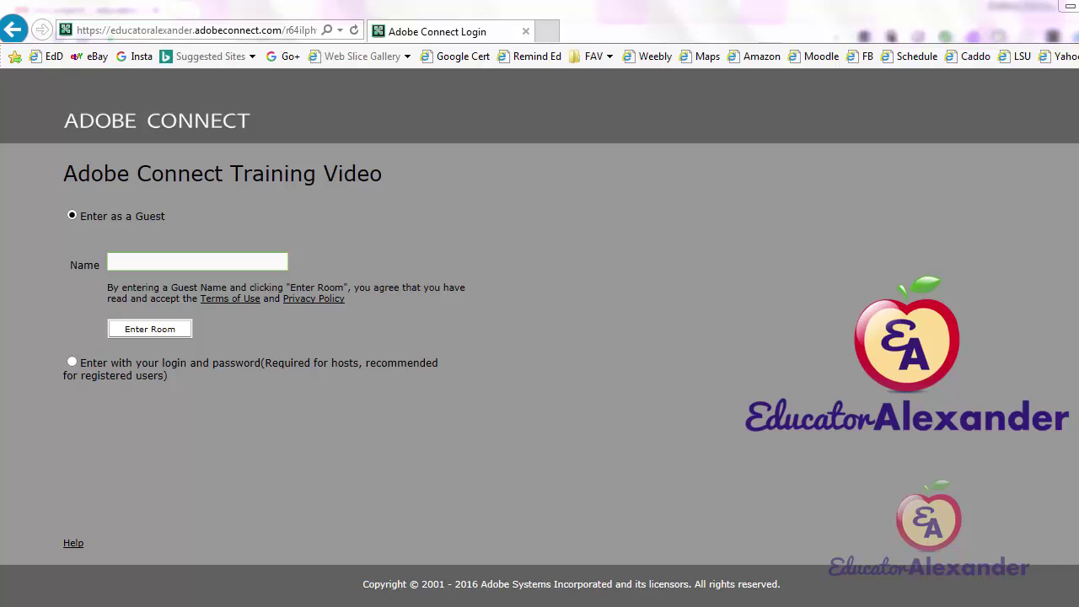
Sign in with your login and password and enter the room showing the Need_a_Place.jpg share
left_click(126, 32)
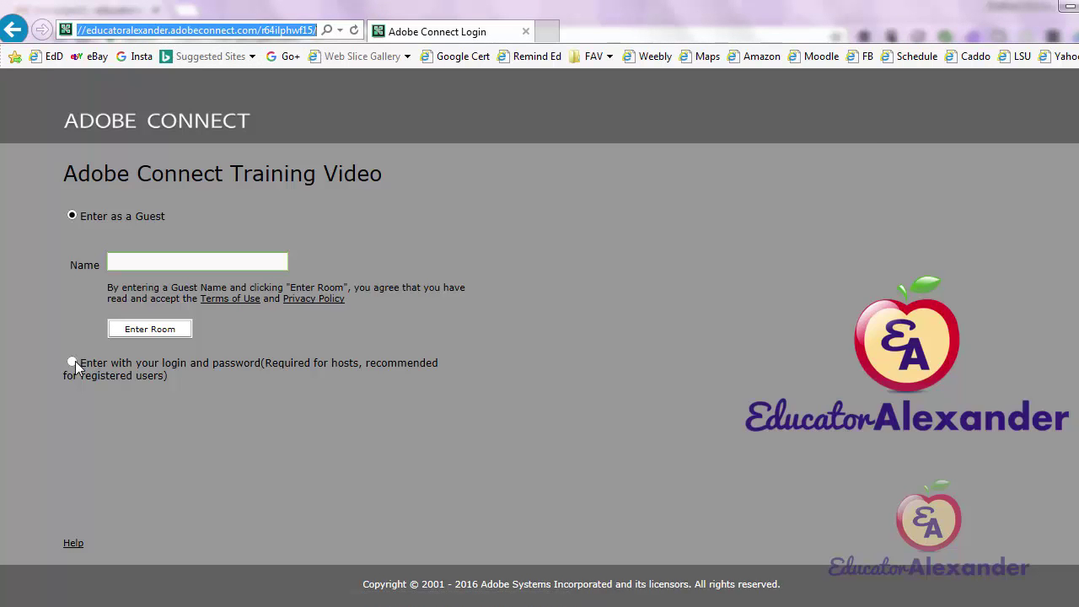
left_click(73, 363)
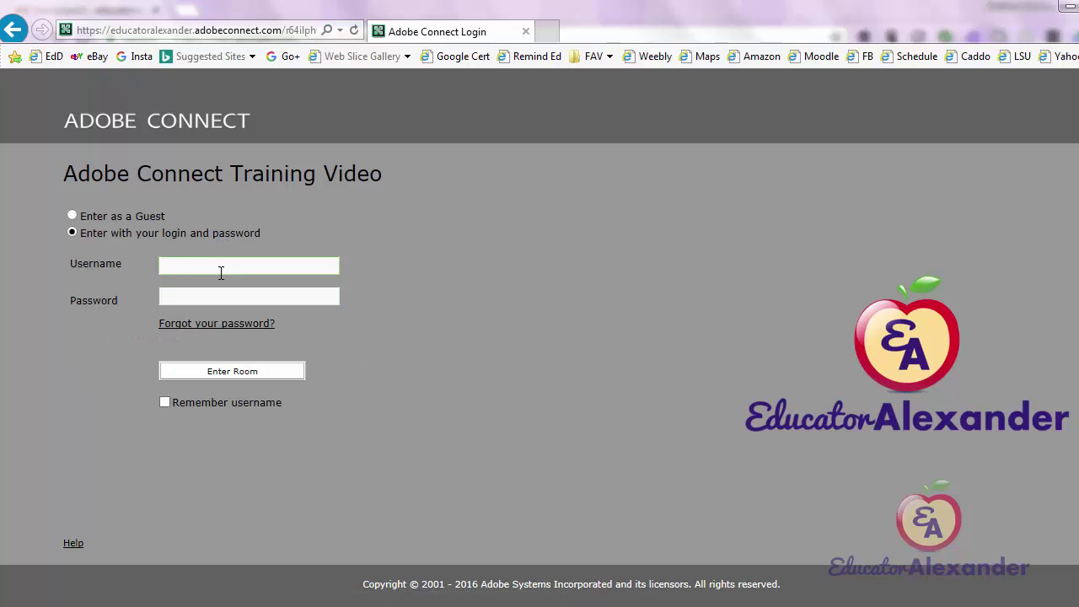
left_click(222, 297)
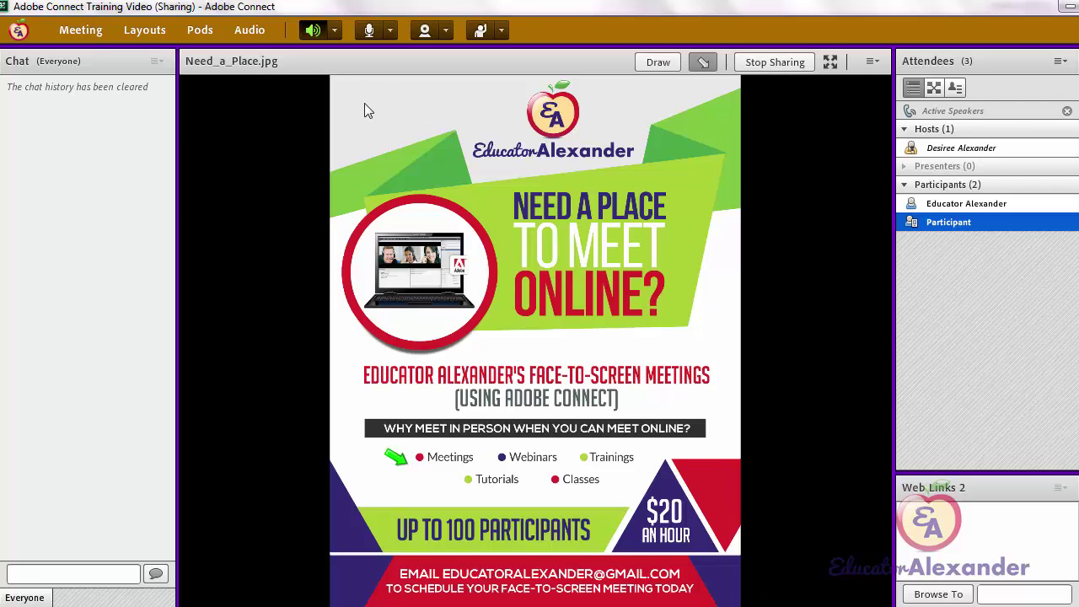
left_click(250, 30)
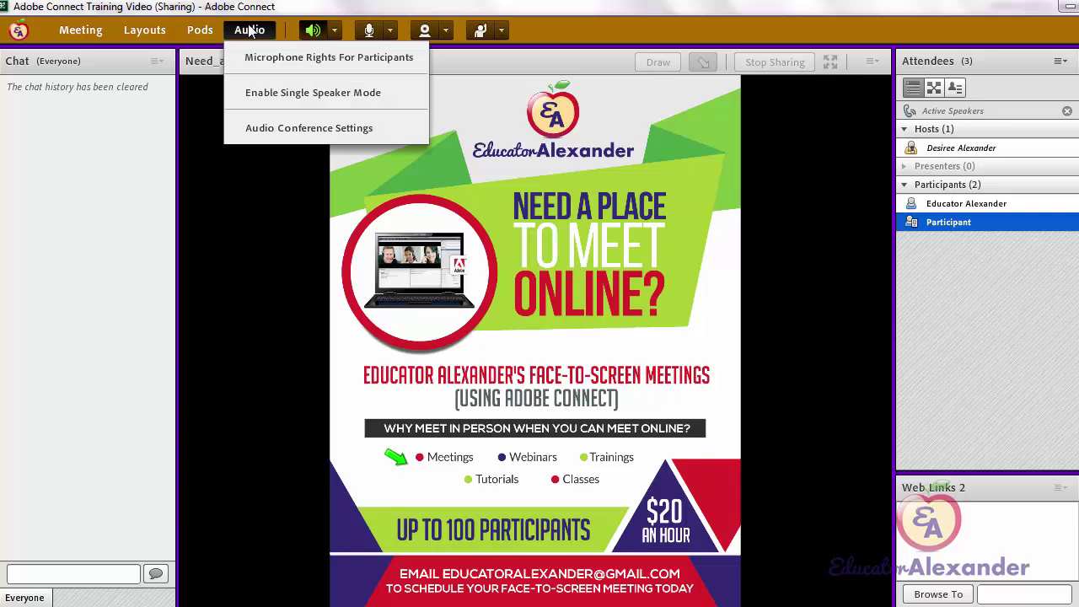
left_click(288, 130)
left_click(468, 288)
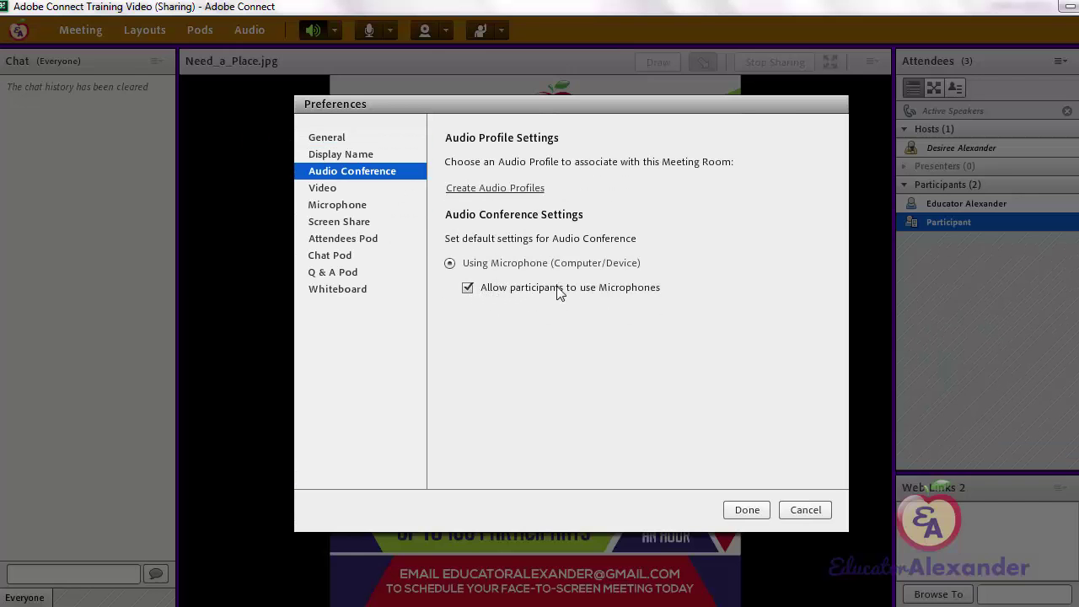
left_click(748, 510)
left_click(1064, 207, "ctrl")
mouse_move(1065, 217)
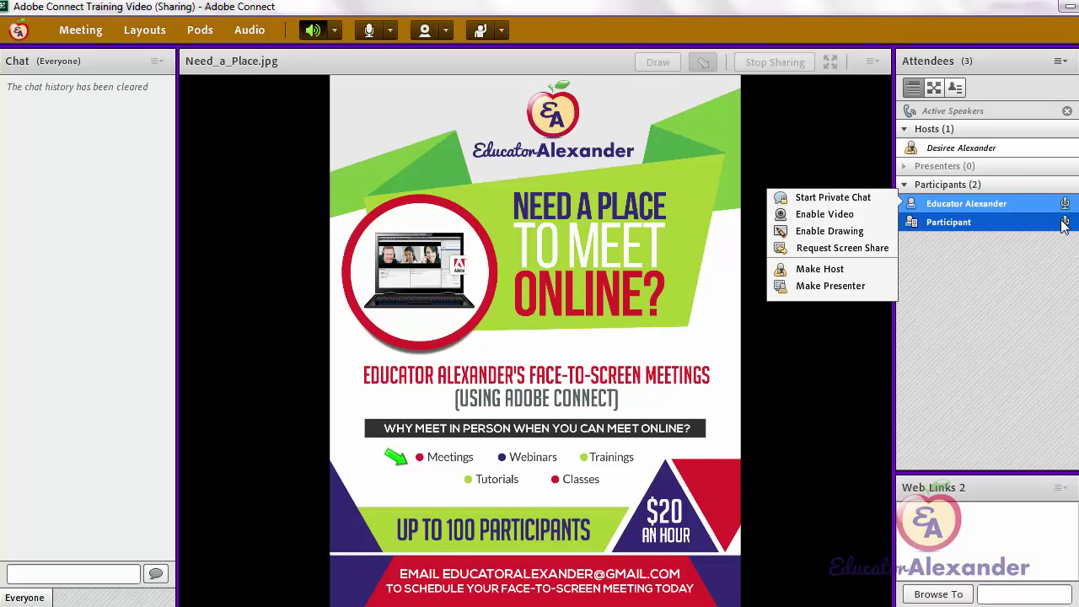
left_click(249, 30)
left_click(272, 129)
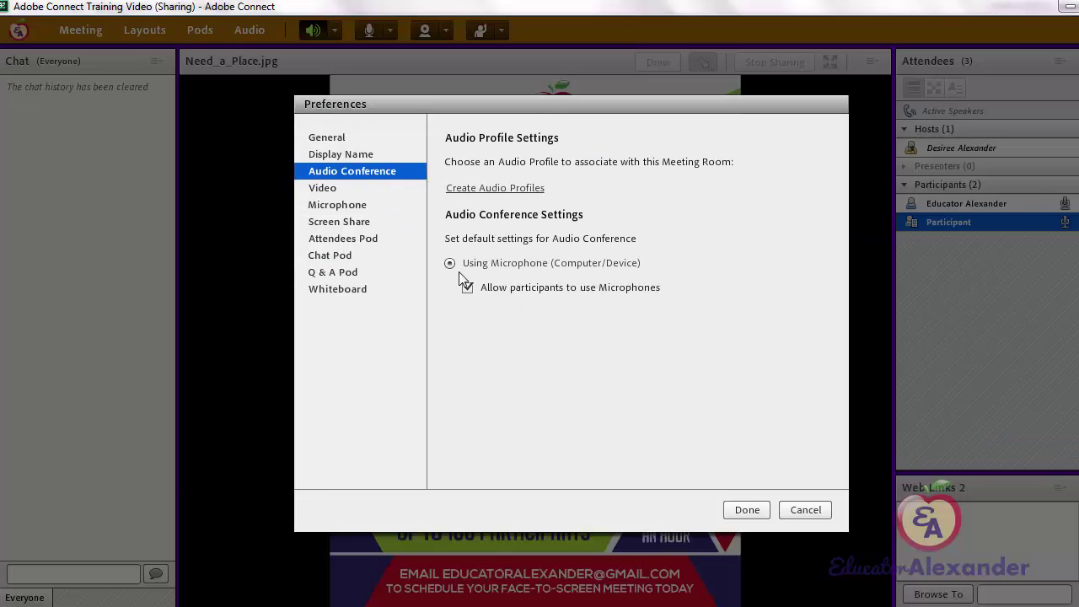
left_click(466, 287)
left_click(742, 509)
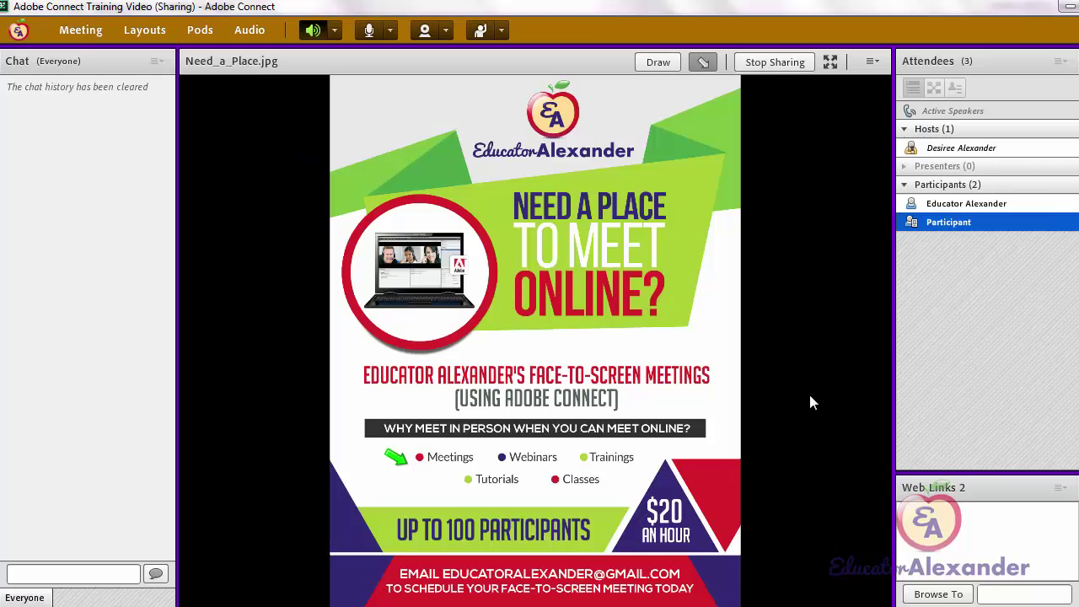
Toggle the speakers off and back on, then connect your microphone and mute it
left_click(310, 31)
left_click(310, 32)
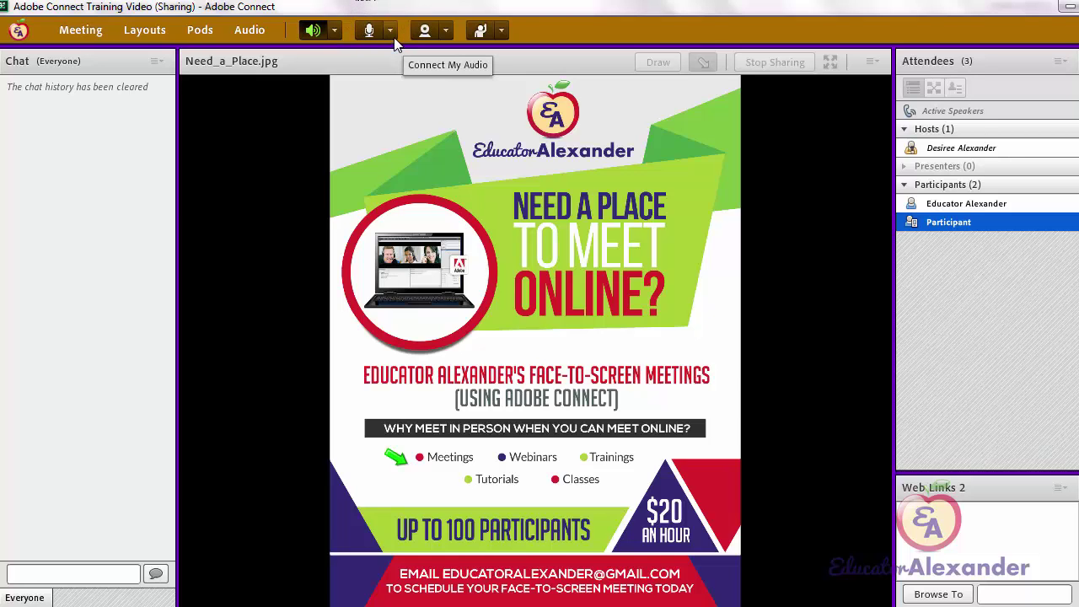
left_click(368, 30)
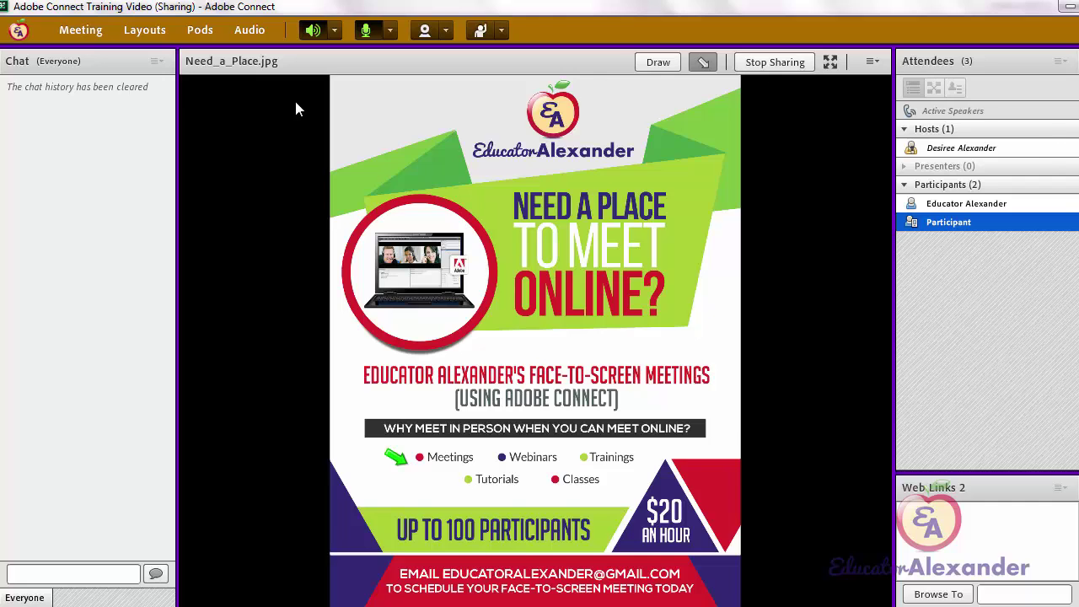
key("ctrl+m")
Check the microphone's Adjust Volume and Select Microphone options, then close the mic menu
left_click(392, 31)
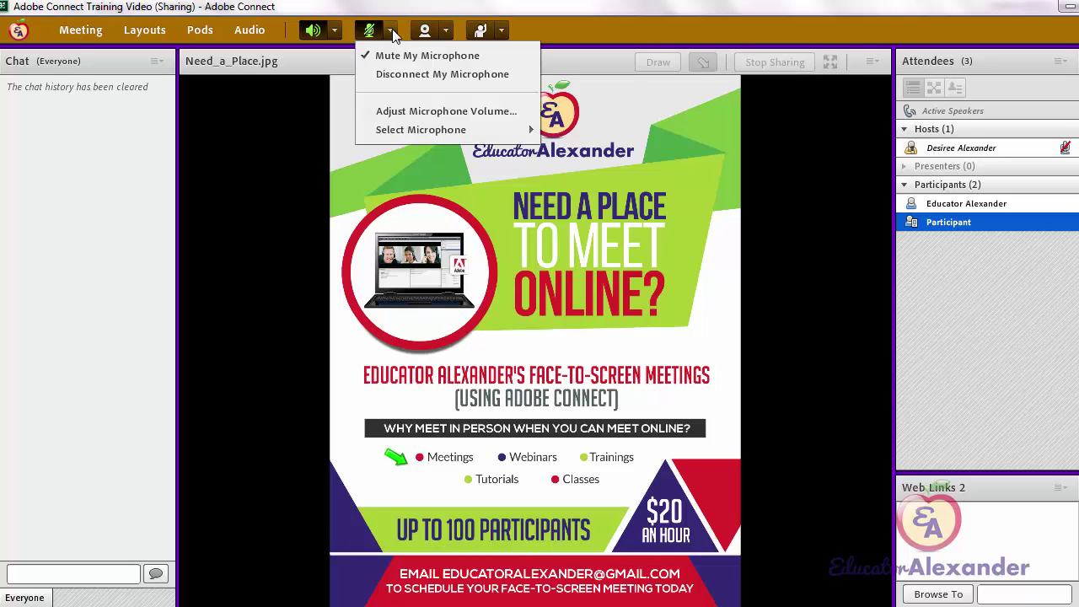
left_click(422, 118)
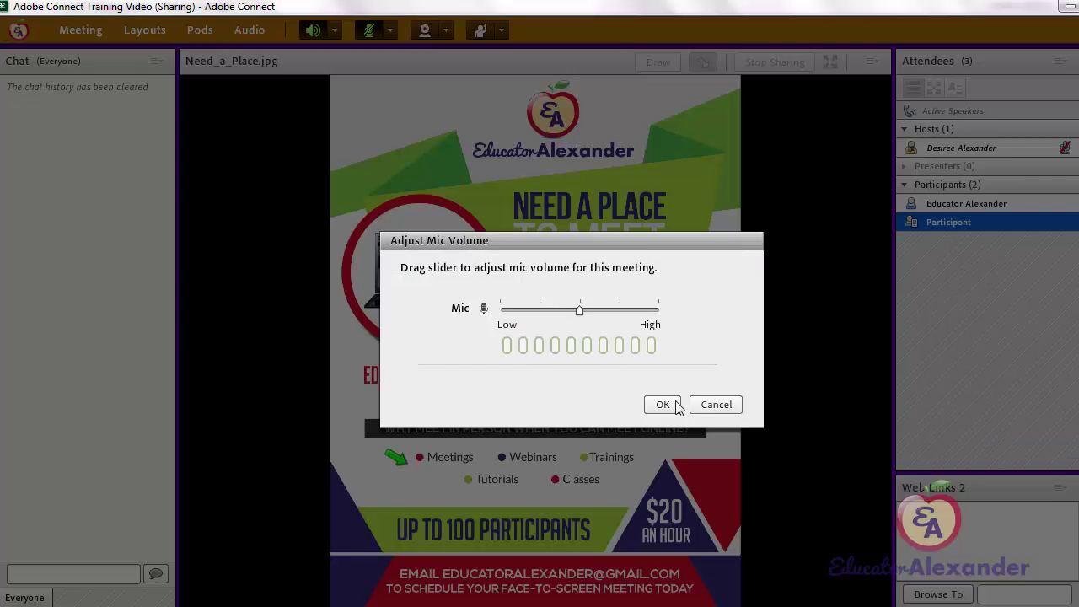
left_click(710, 405)
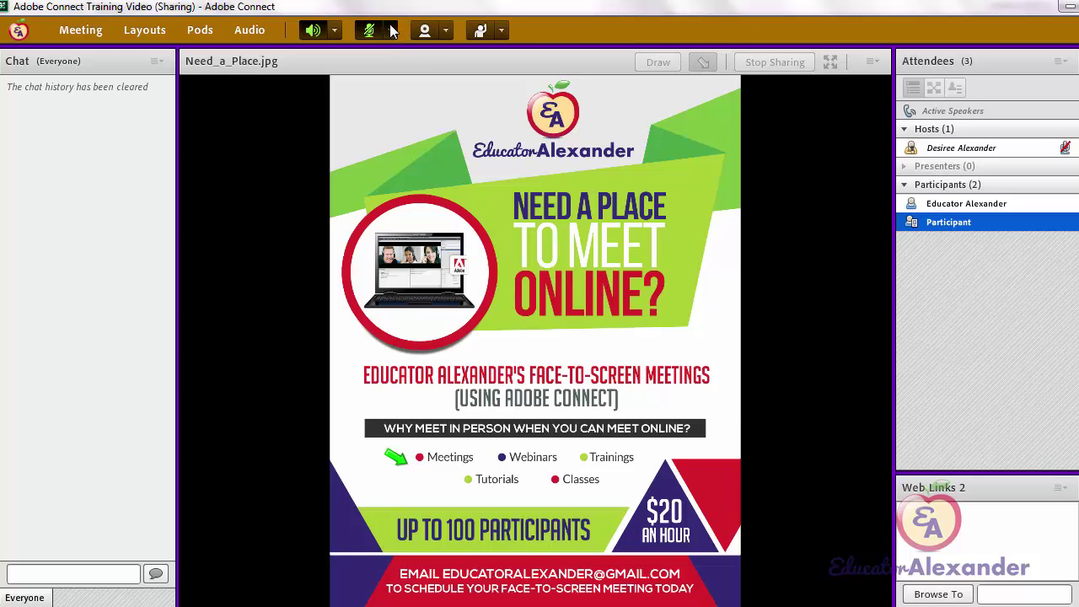
left_click(391, 31)
mouse_move(428, 132)
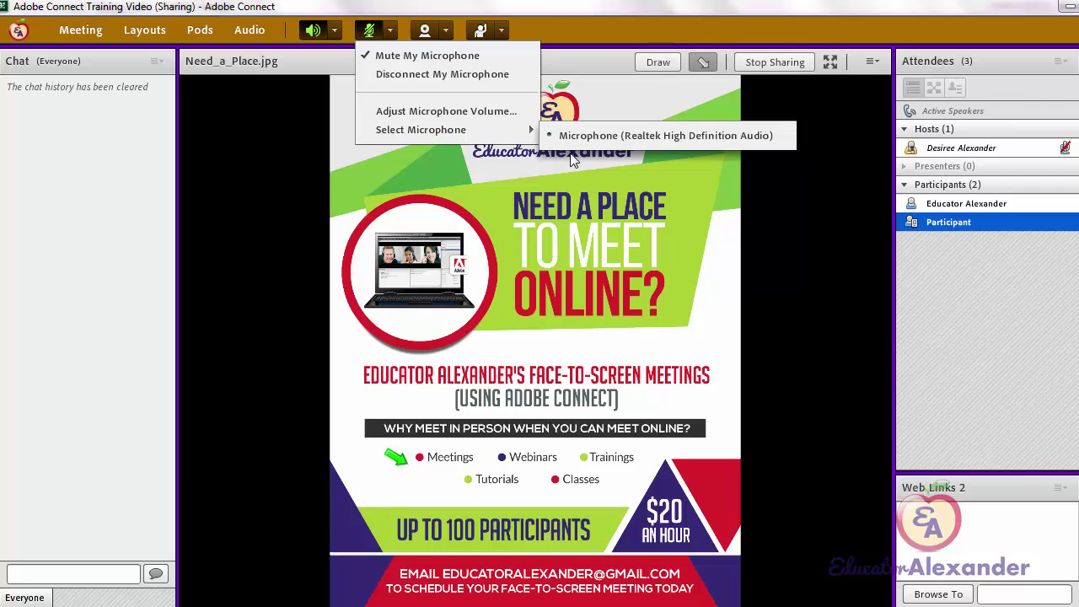
left_click(271, 190)
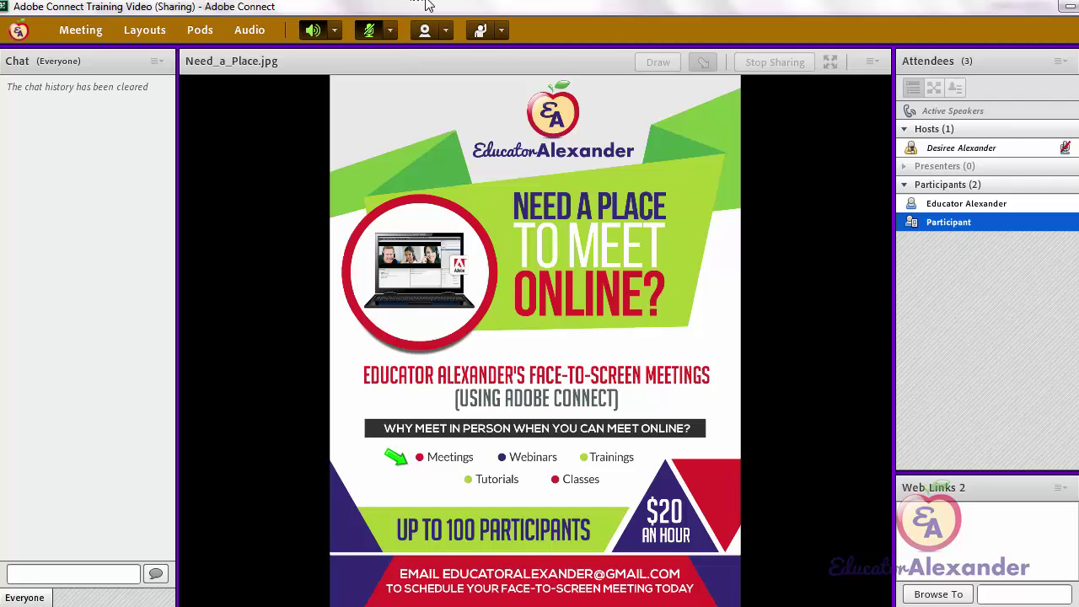
left_click(446, 32)
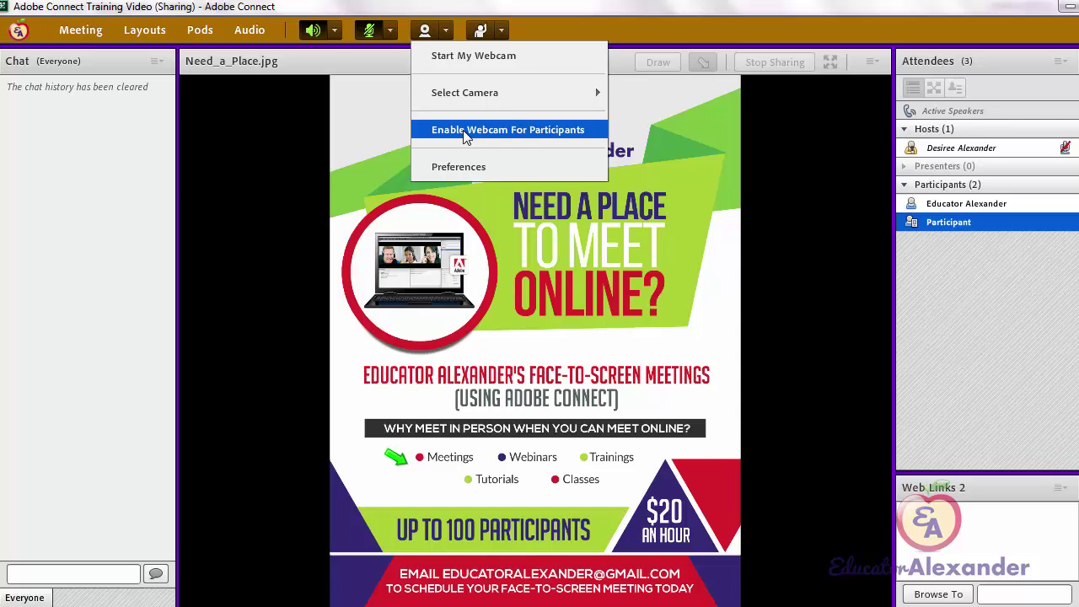
left_click(600, 27)
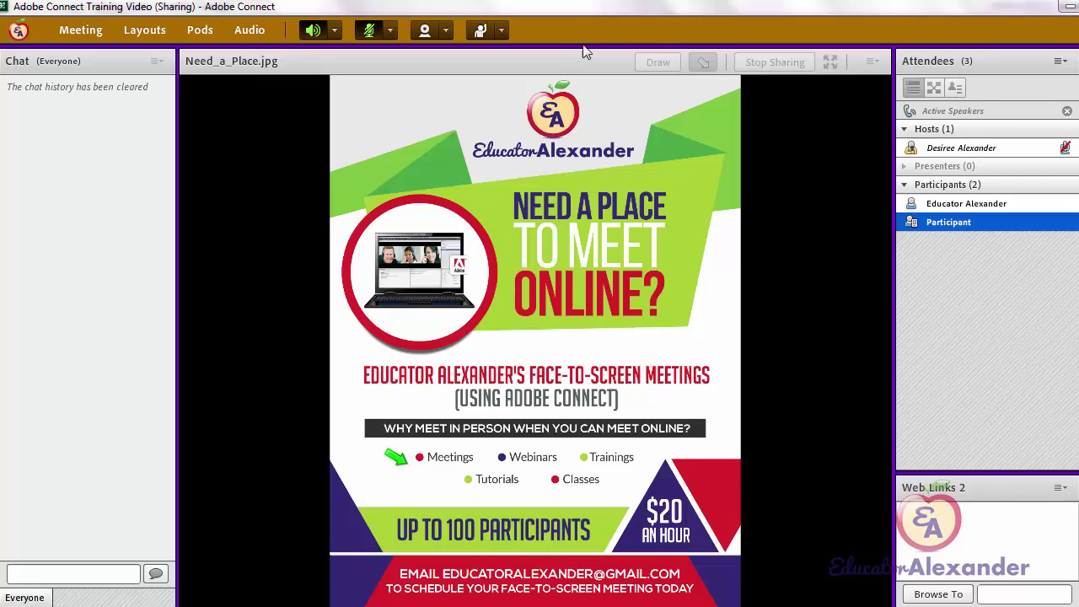
Add a Video pod and dock it as a narrow, short panel top-left above Chat
left_click(200, 32)
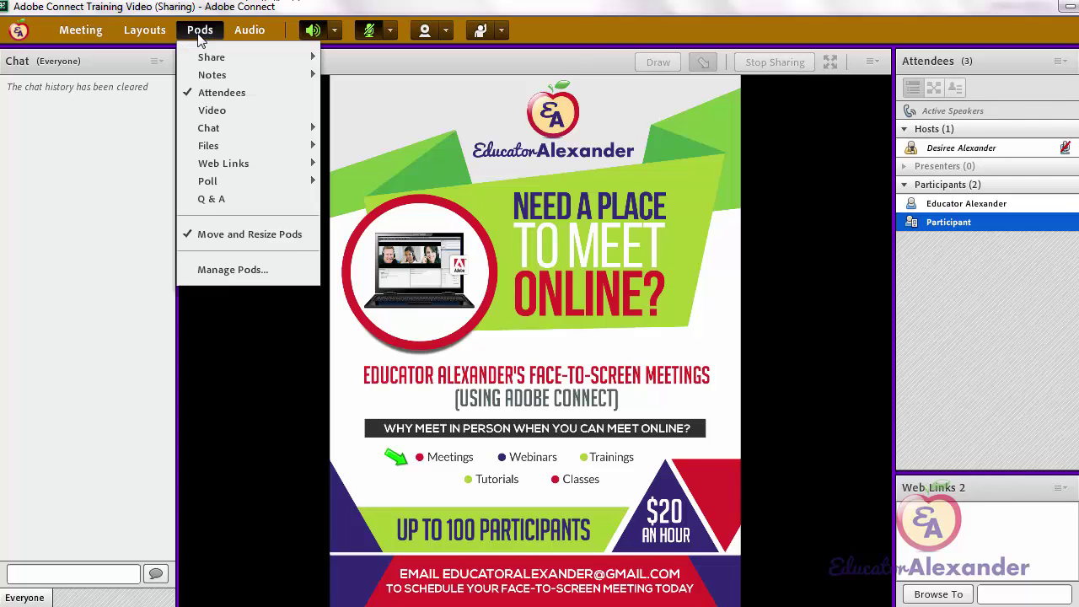
left_click(214, 112)
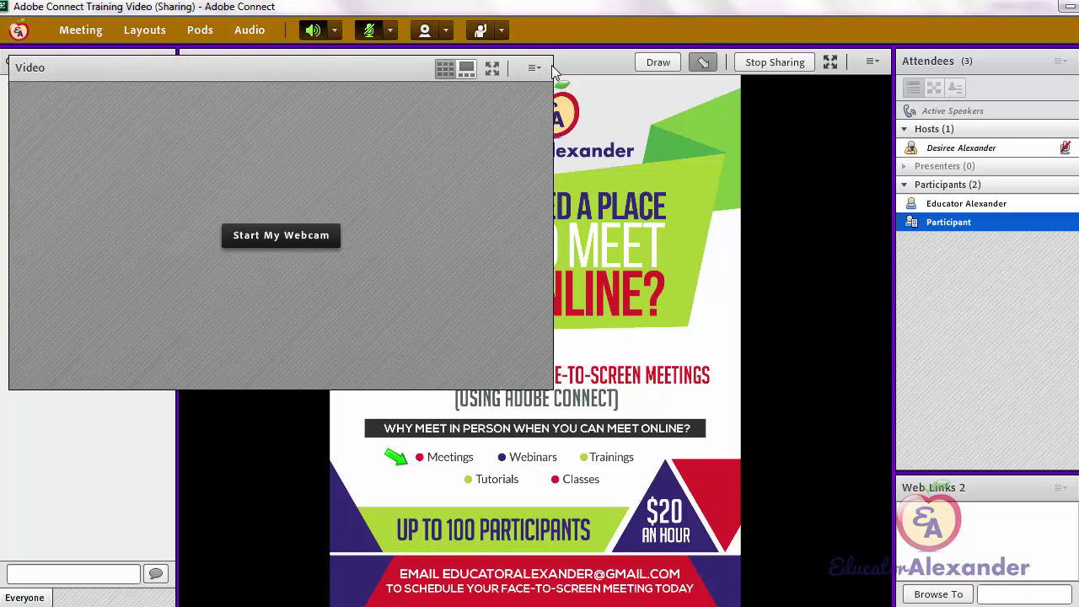
left_click_drag(552, 69, 511, 85)
left_click_drag(276, 72, 577, 136)
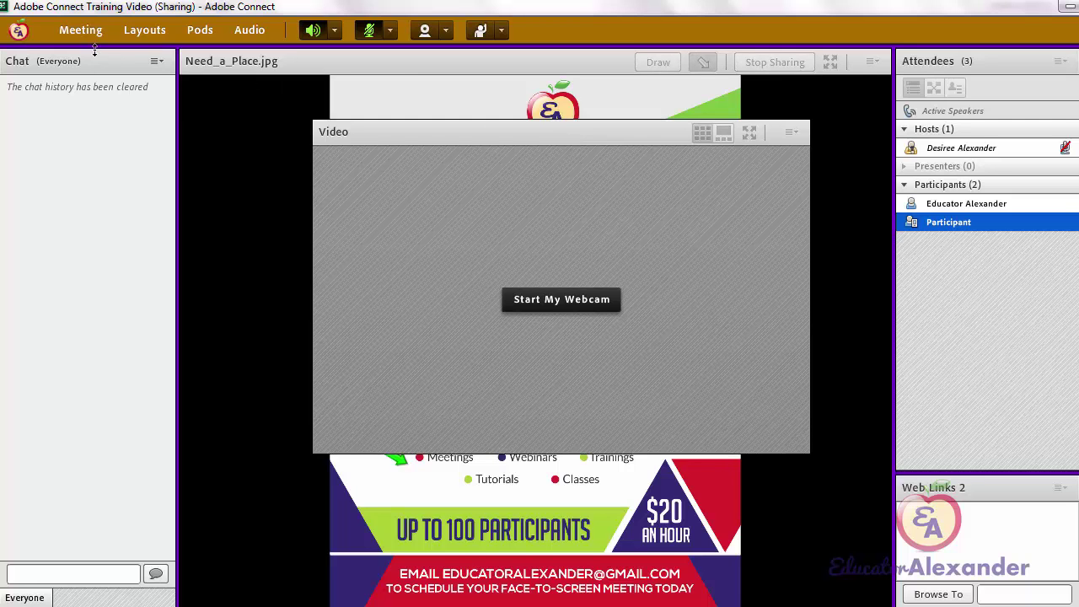
left_click_drag(95, 55, 179, 164)
left_click_drag(444, 129, 113, 58)
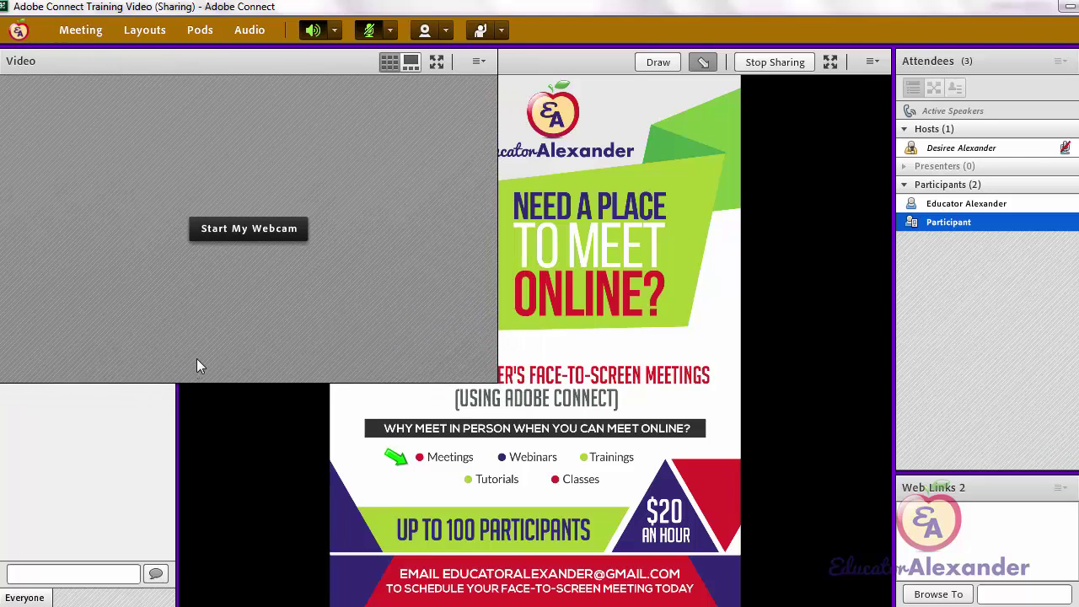
left_click_drag(199, 384, 162, 201)
left_click_drag(497, 127, 175, 128)
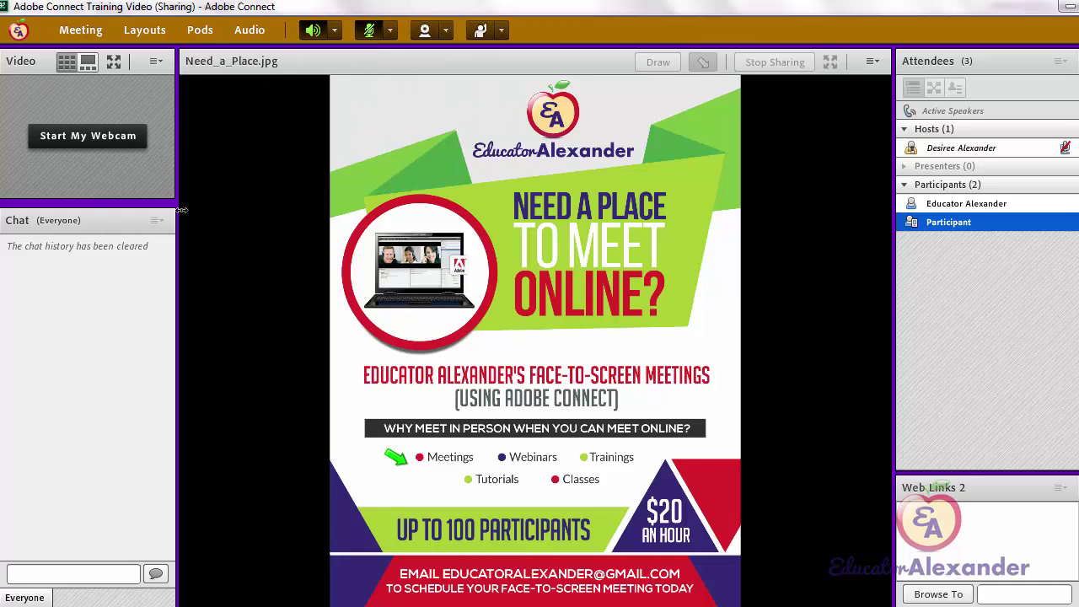
left_click(426, 33)
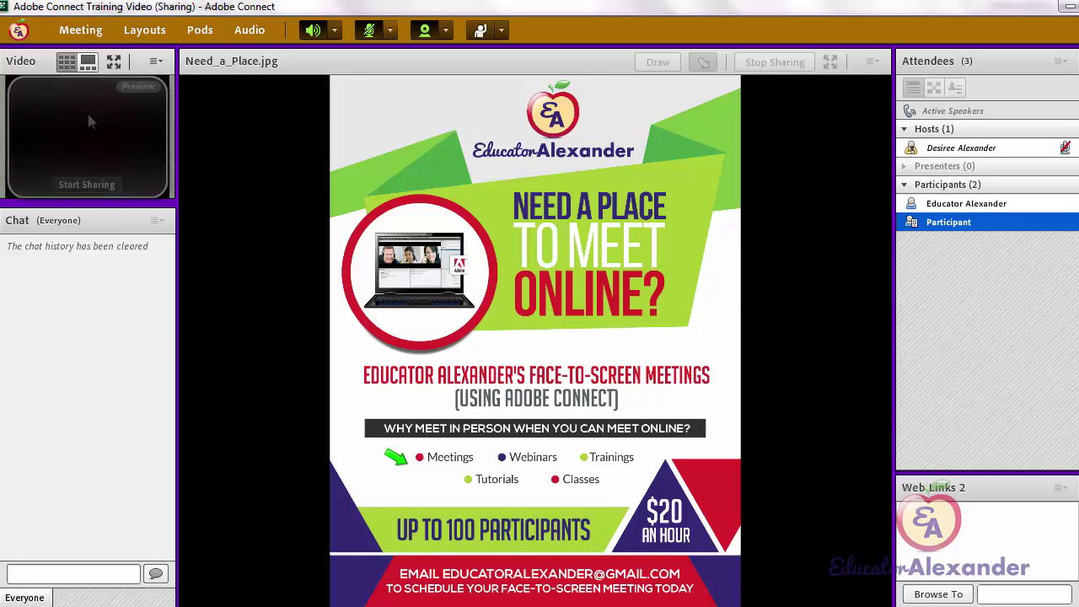
left_click(101, 188)
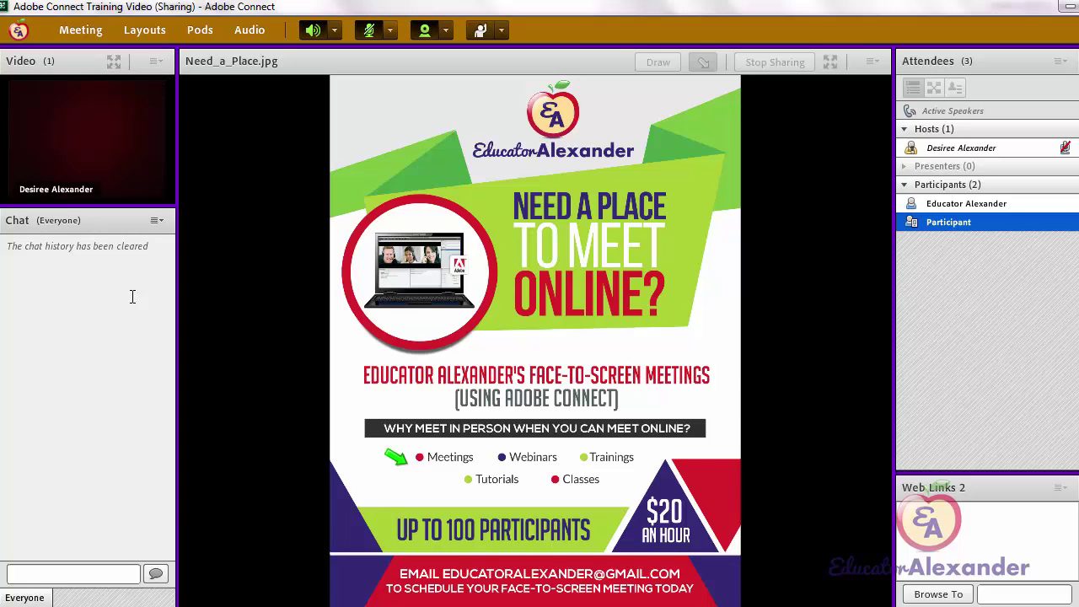
mouse_move(15, 192)
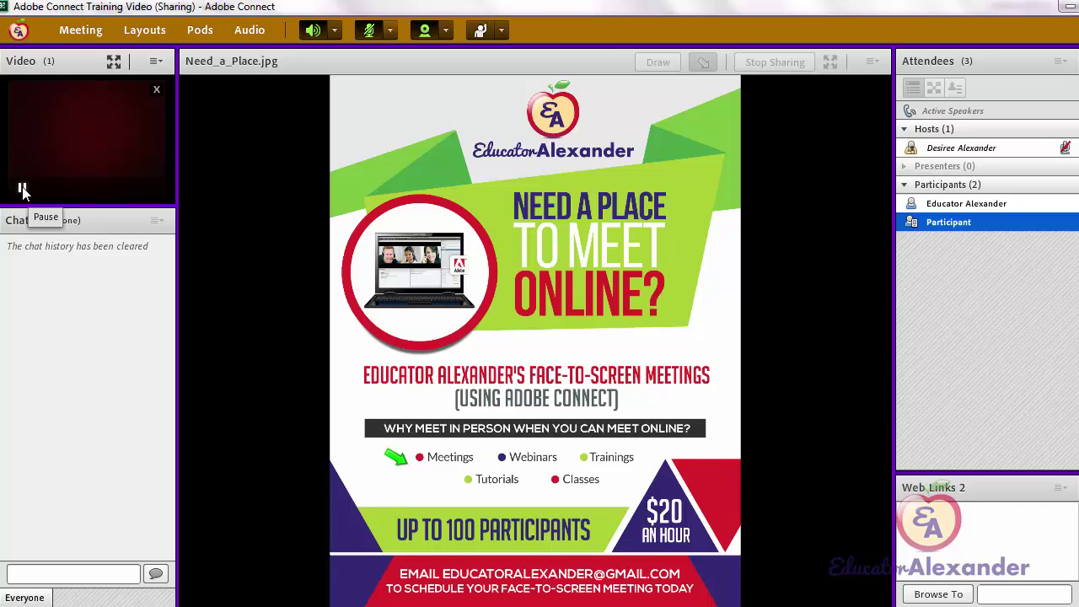
left_click(23, 190)
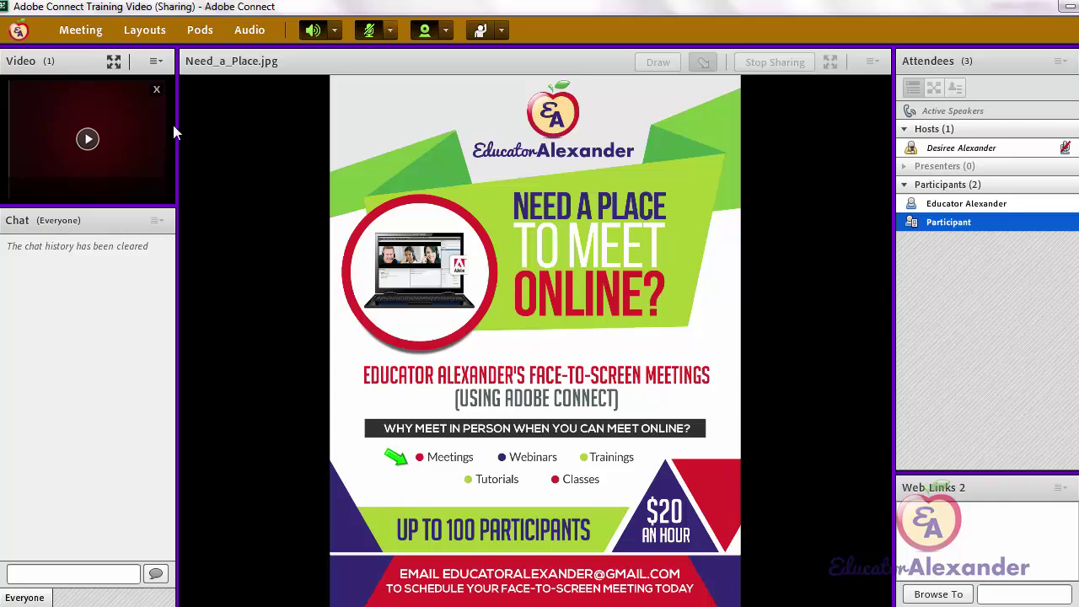
left_click(88, 140)
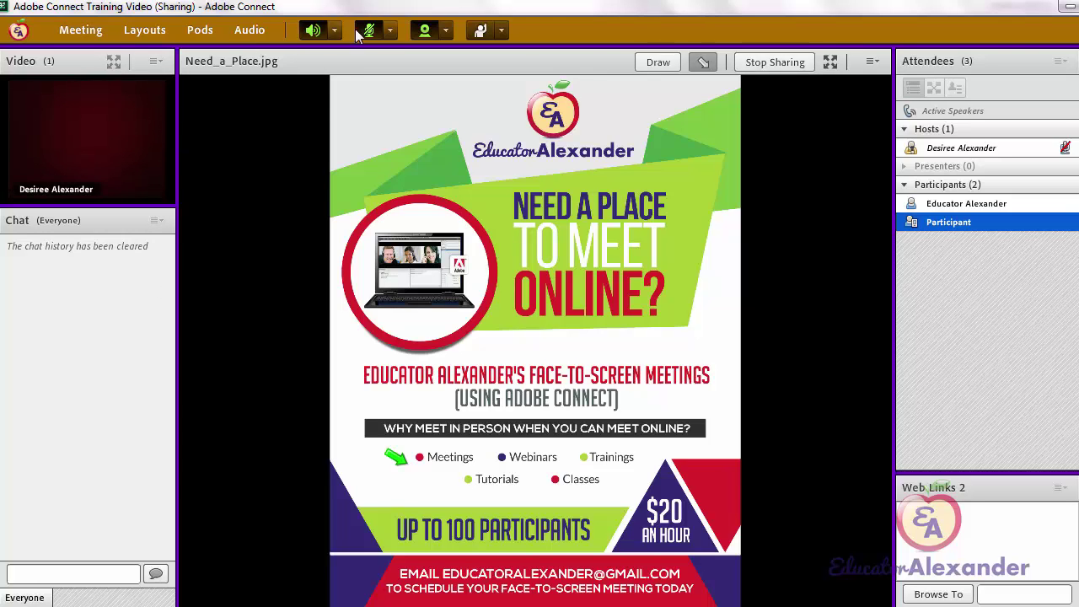
left_click(428, 31)
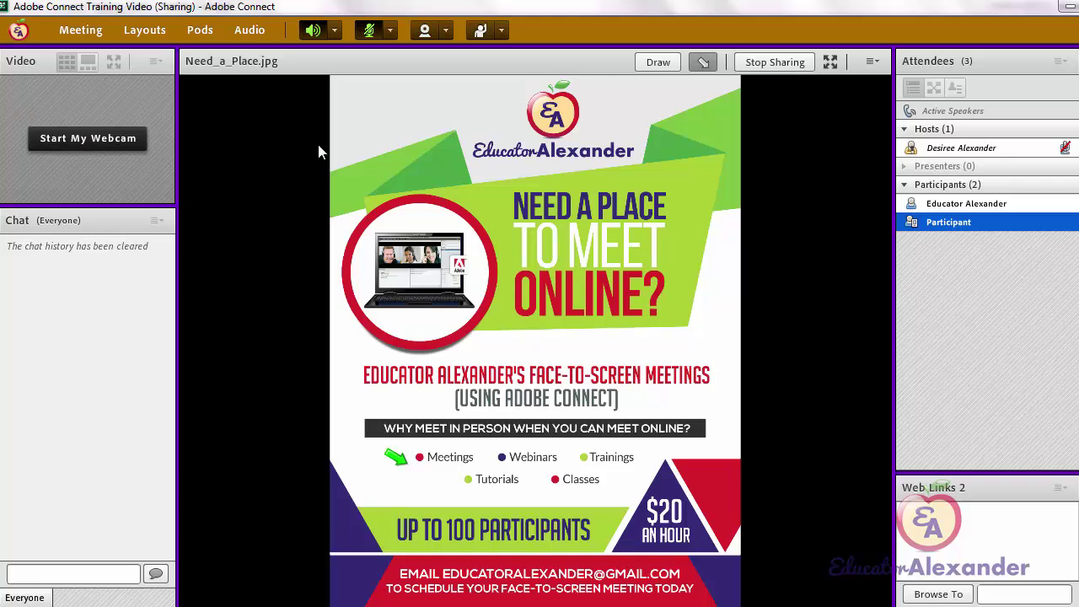
left_click(481, 32)
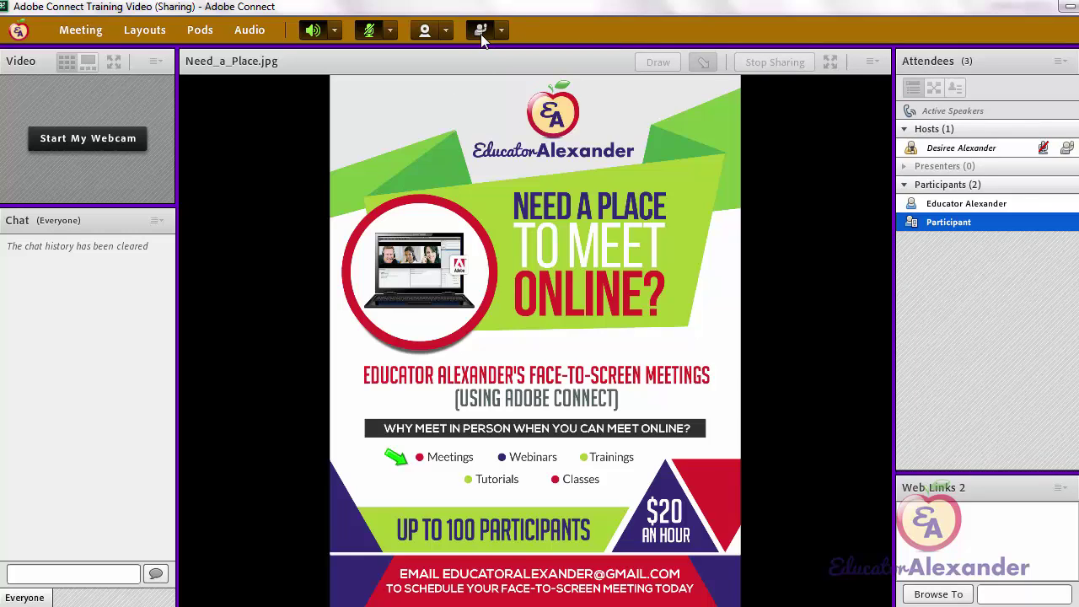
left_click(501, 31)
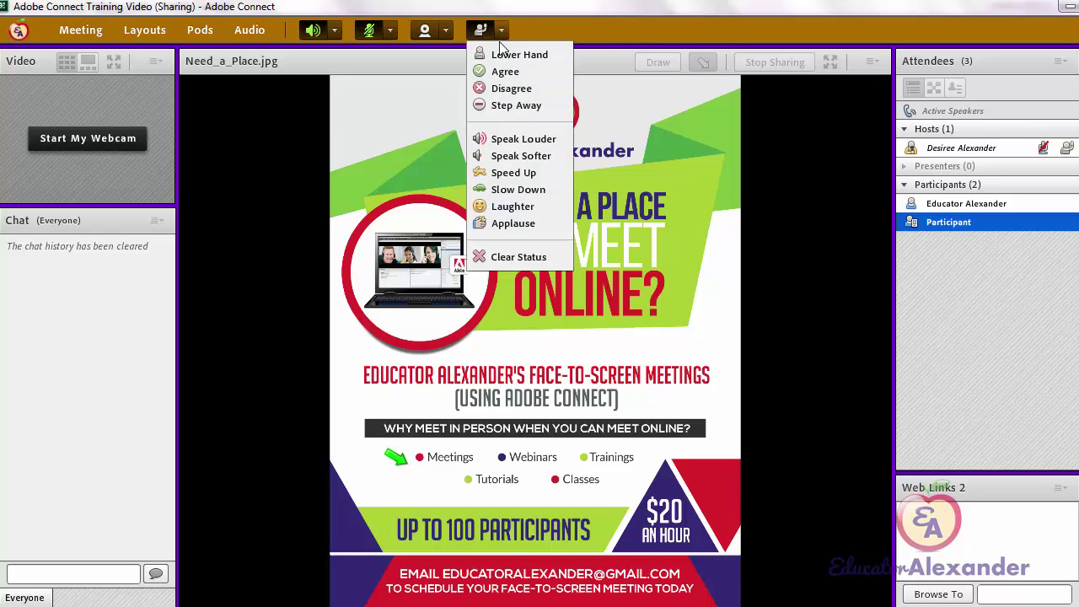
left_click(518, 108)
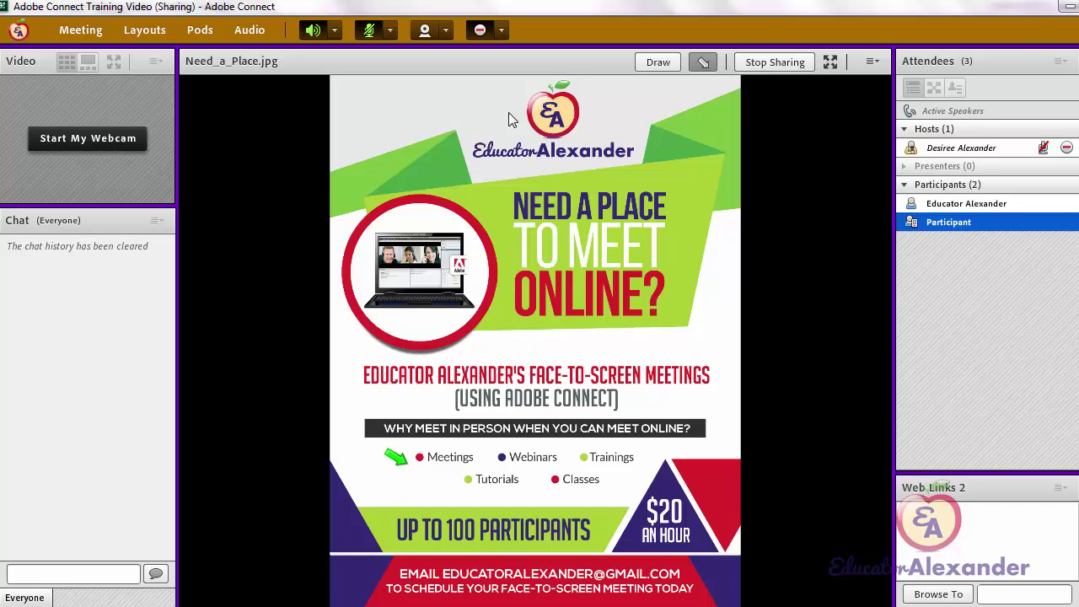
left_click(480, 30)
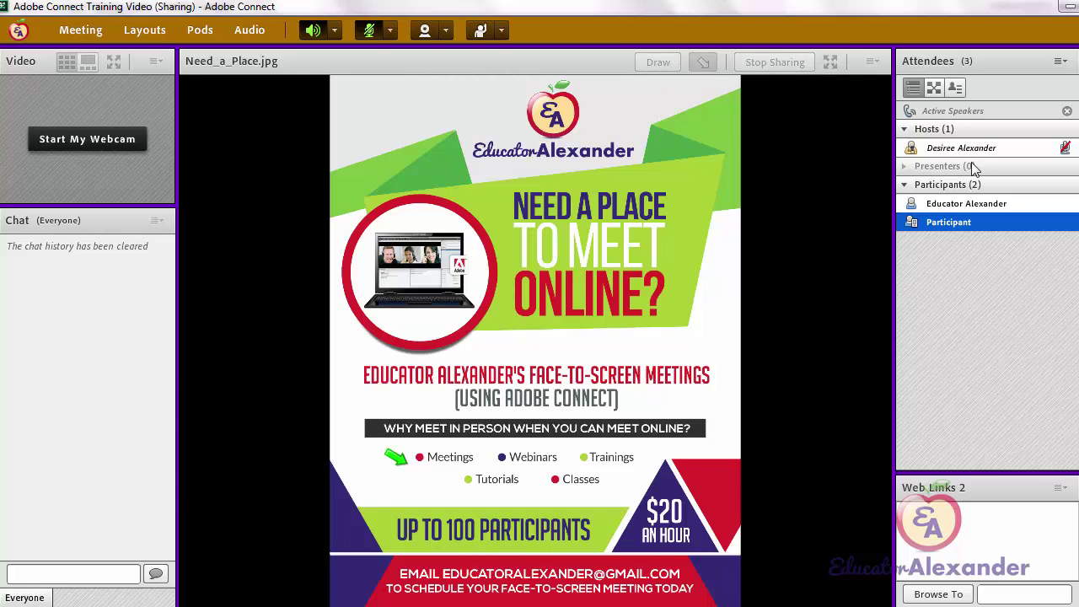
Maximize the Video pod, restore it to normal size, then hide it
left_click(155, 63)
left_click(84, 102)
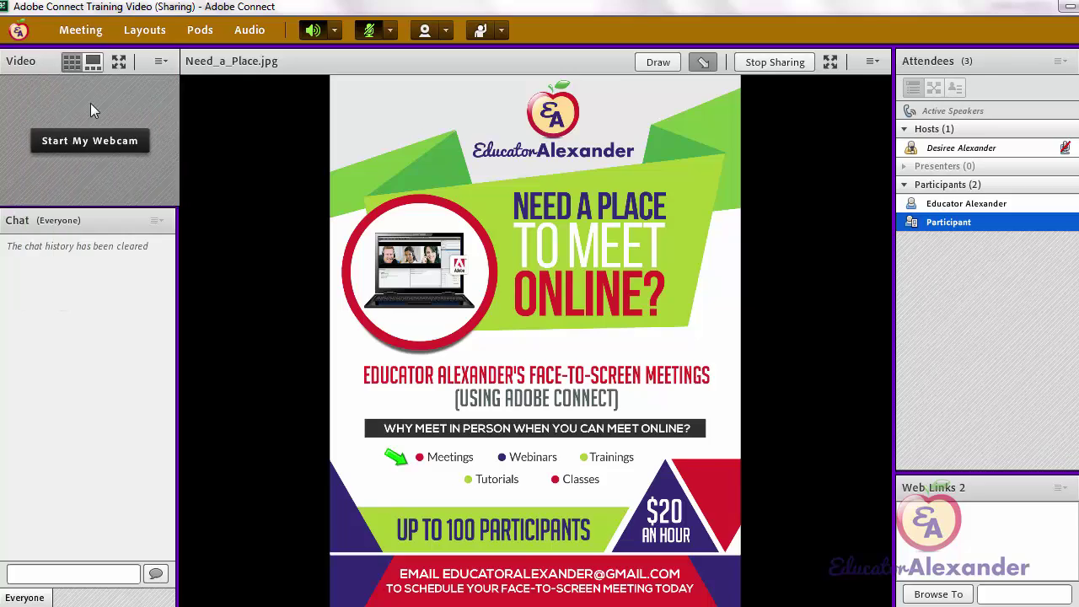
left_click(1062, 64)
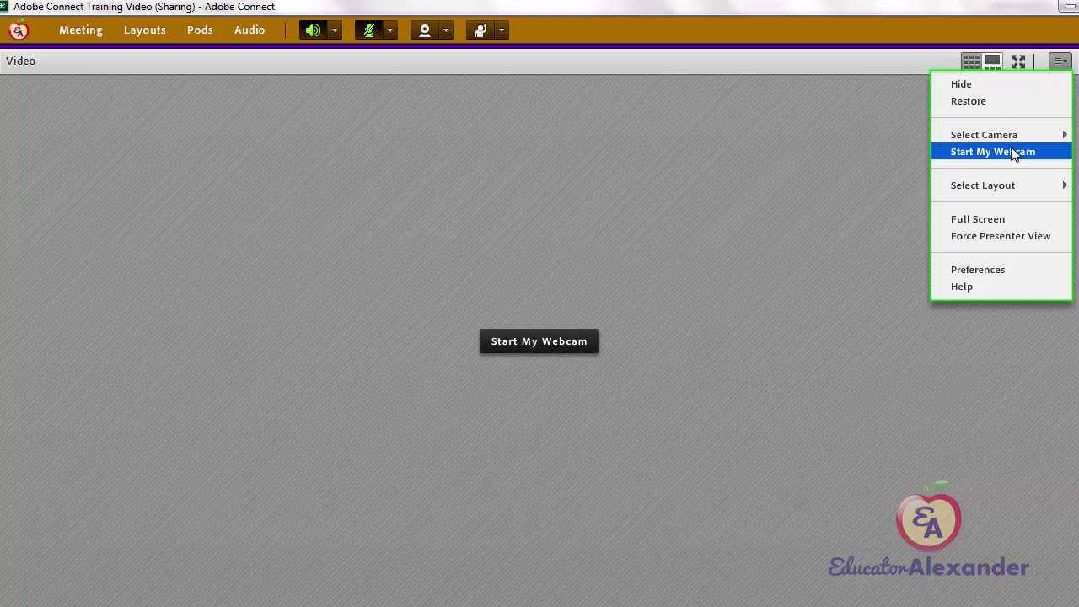
left_click(977, 101)
left_click(157, 62)
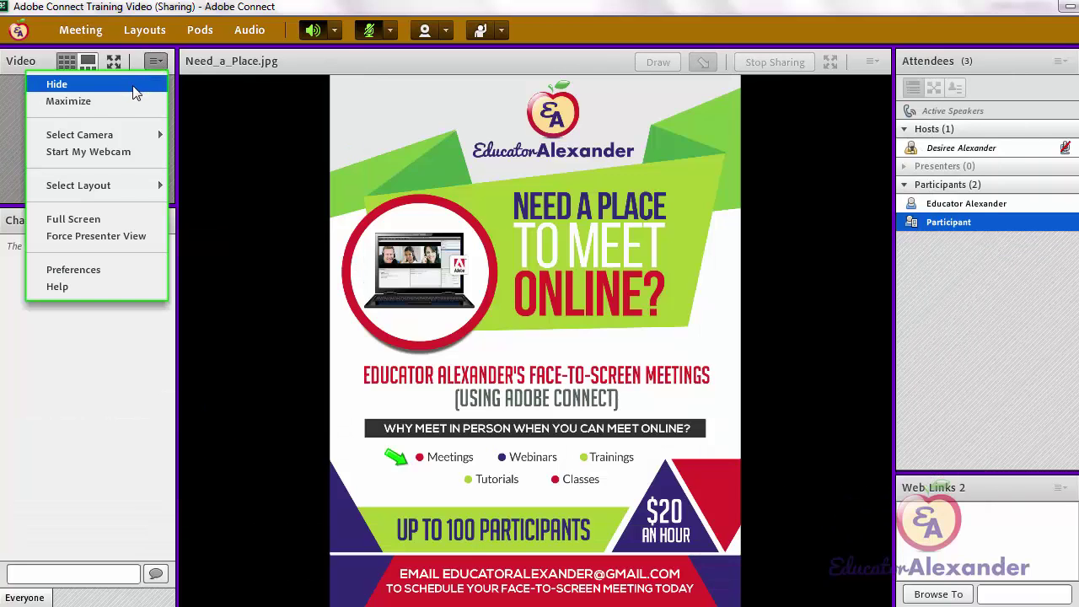
left_click(133, 88)
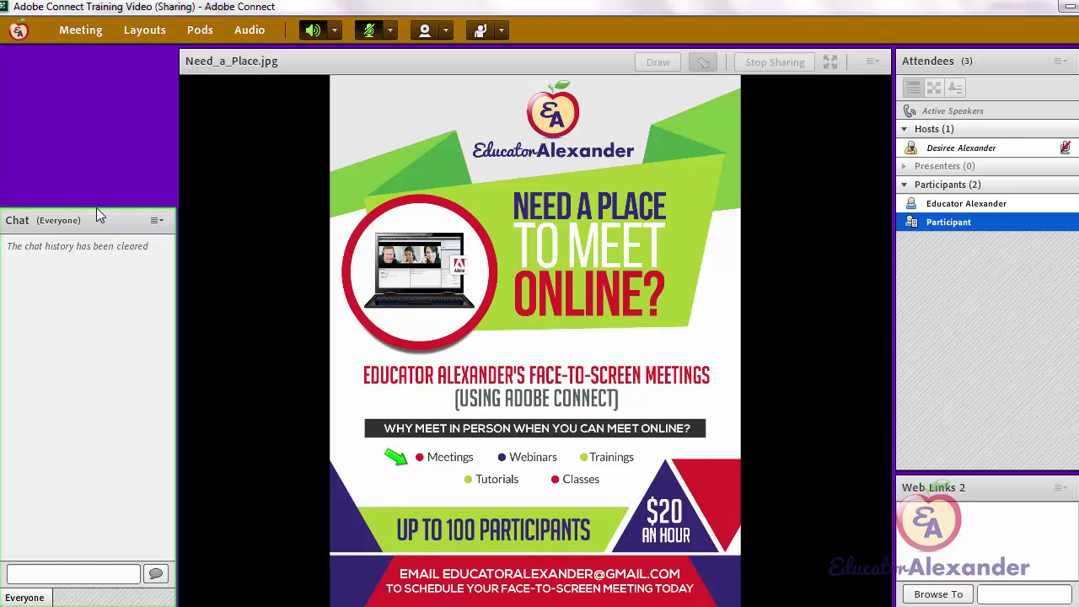
Stretch the Chat pod up so it fills the whole left column
left_click_drag(97, 209, 99, 51)
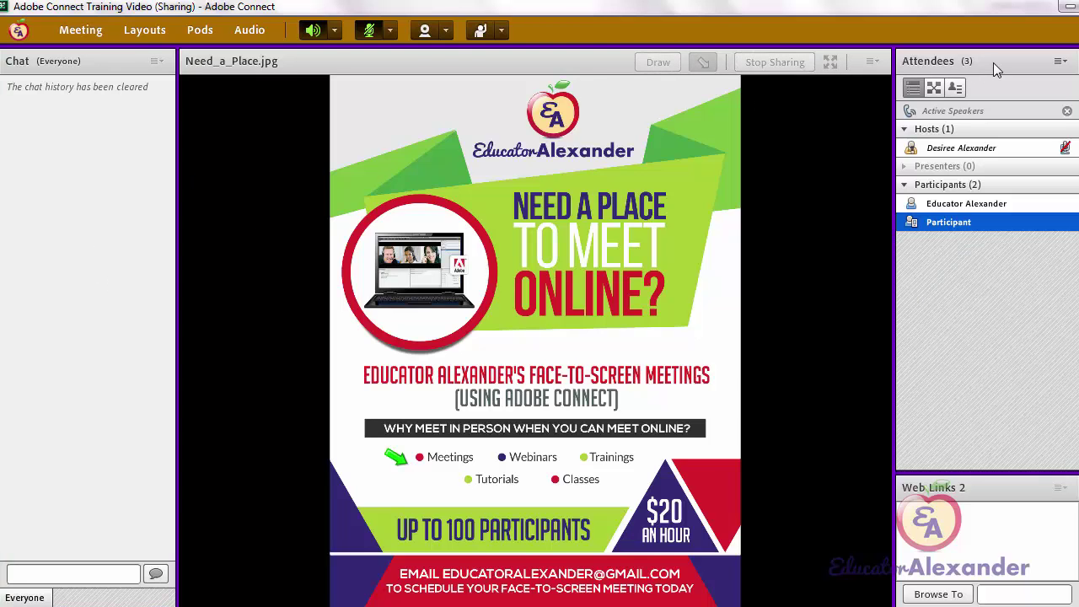
left_click(156, 63)
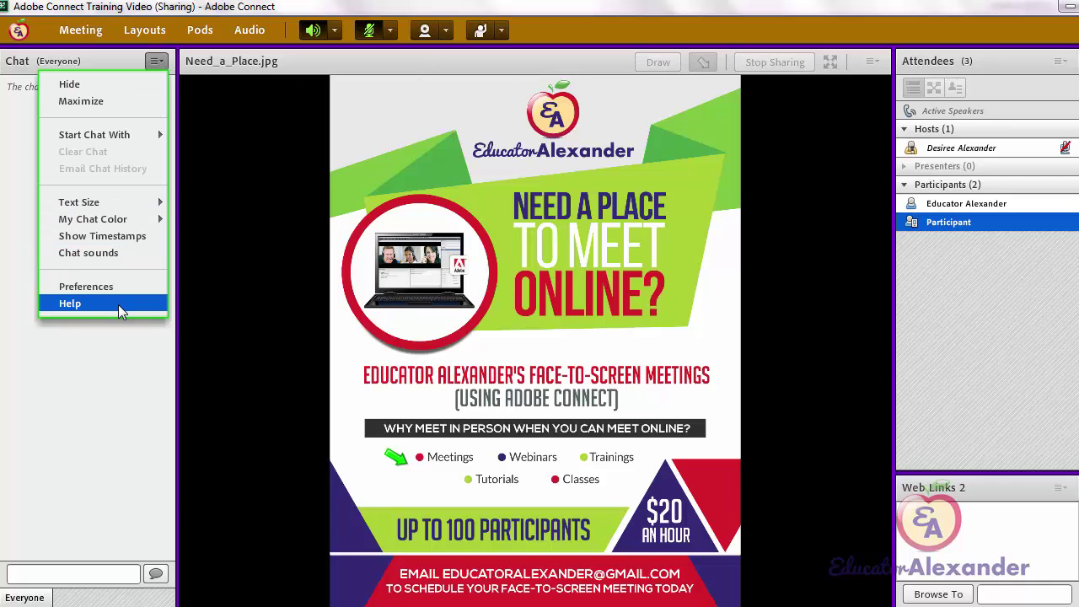
left_click(132, 362)
left_click(202, 30)
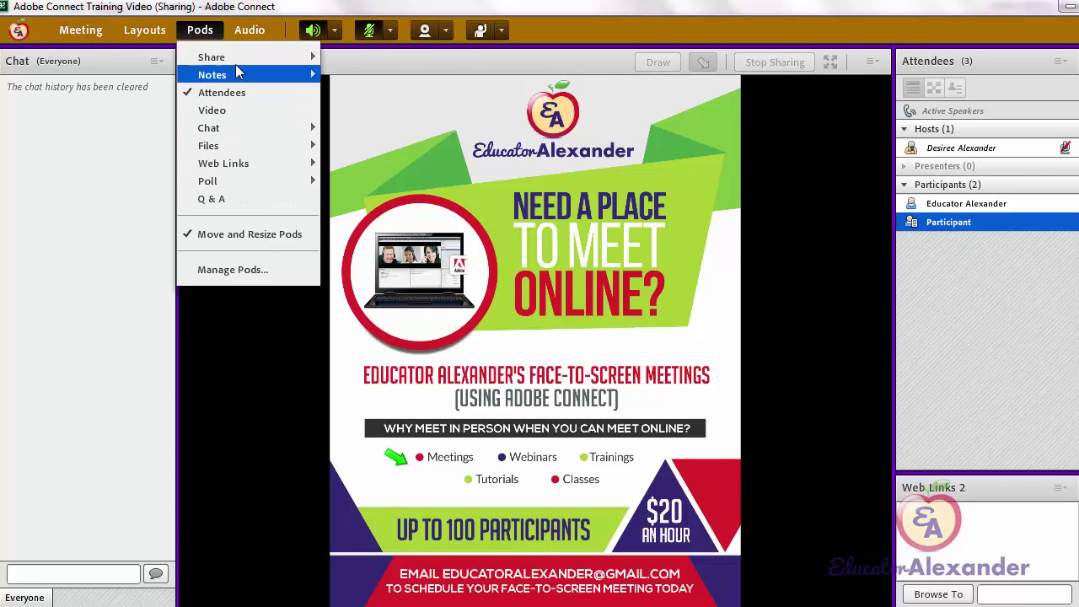
Add a new poll asking 'What is your favorite color?' with answers Blue and Red
mouse_move(242, 185)
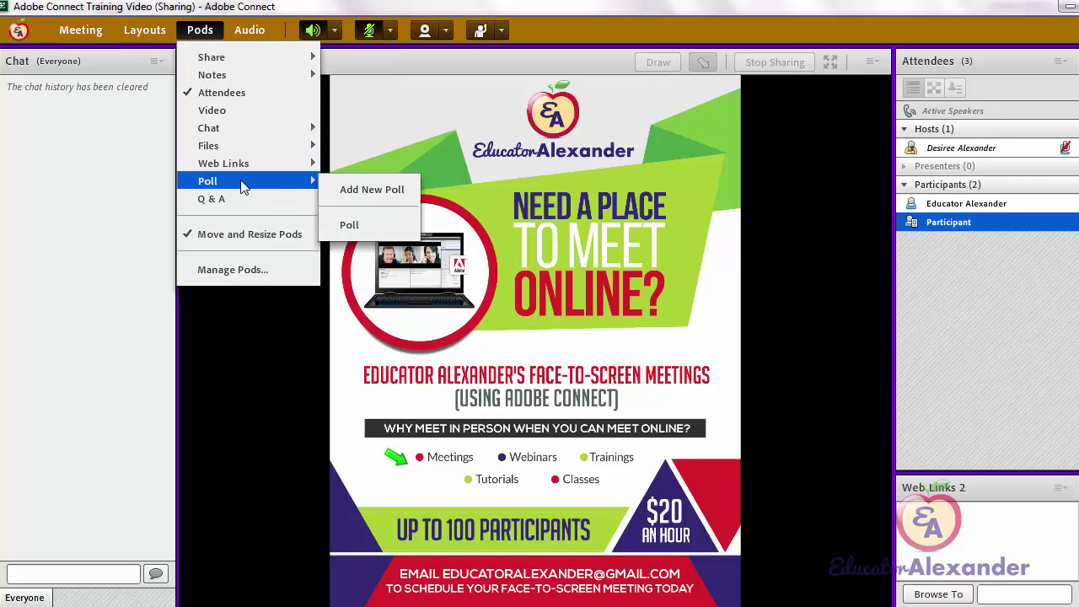
left_click(370, 190)
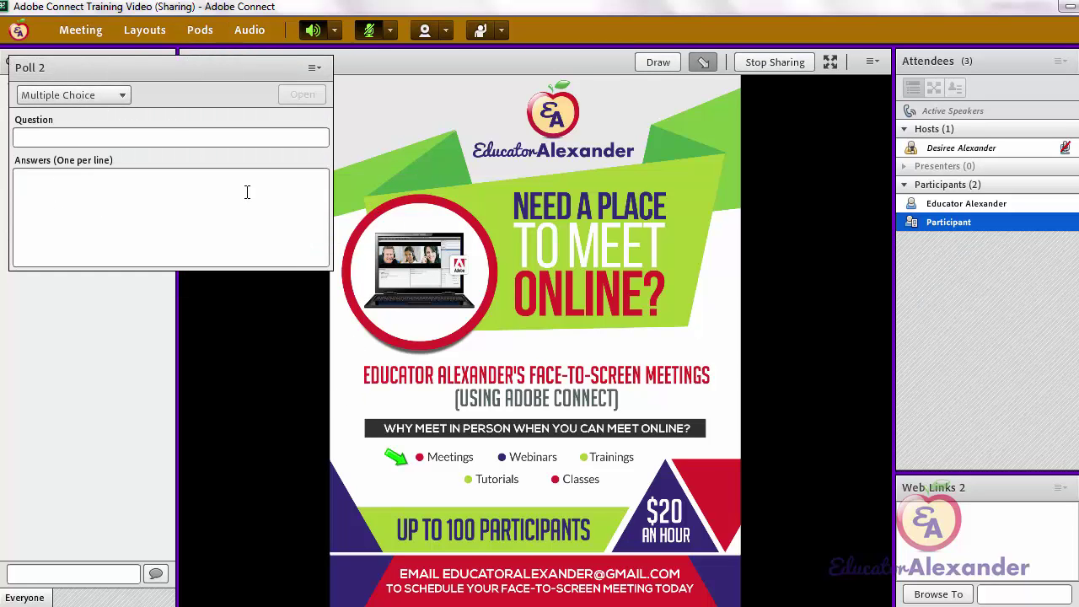
left_click(156, 138)
type("What is your favorite col")
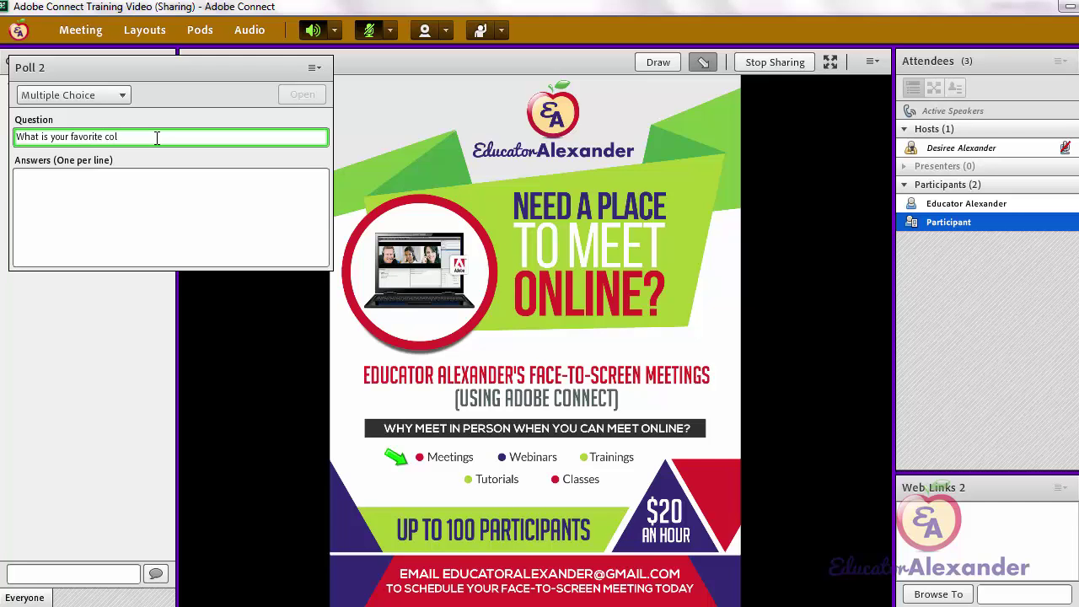
left_click(176, 190)
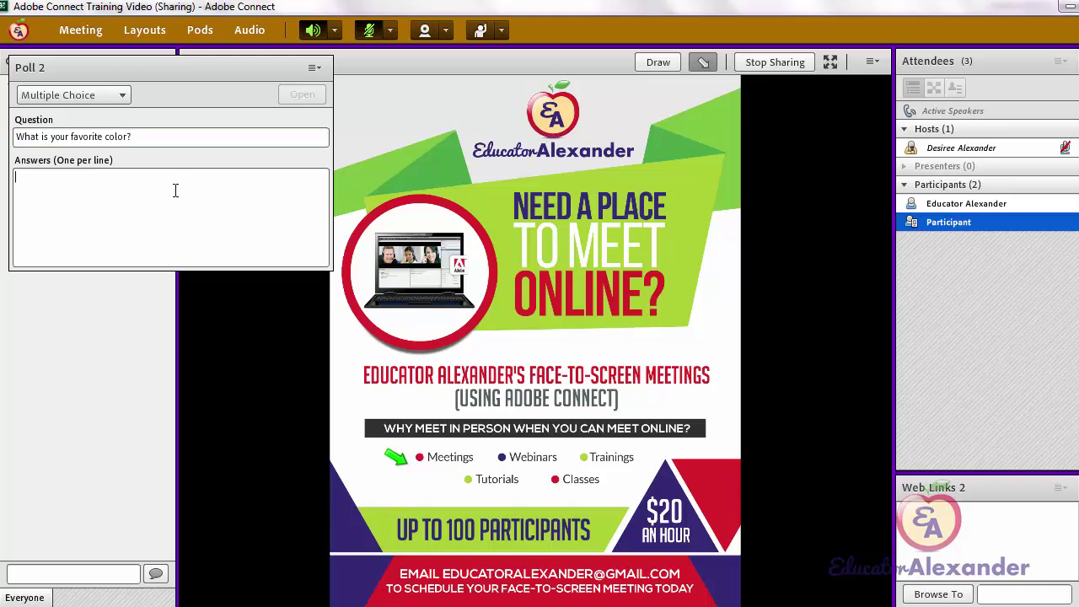
type("Blue")
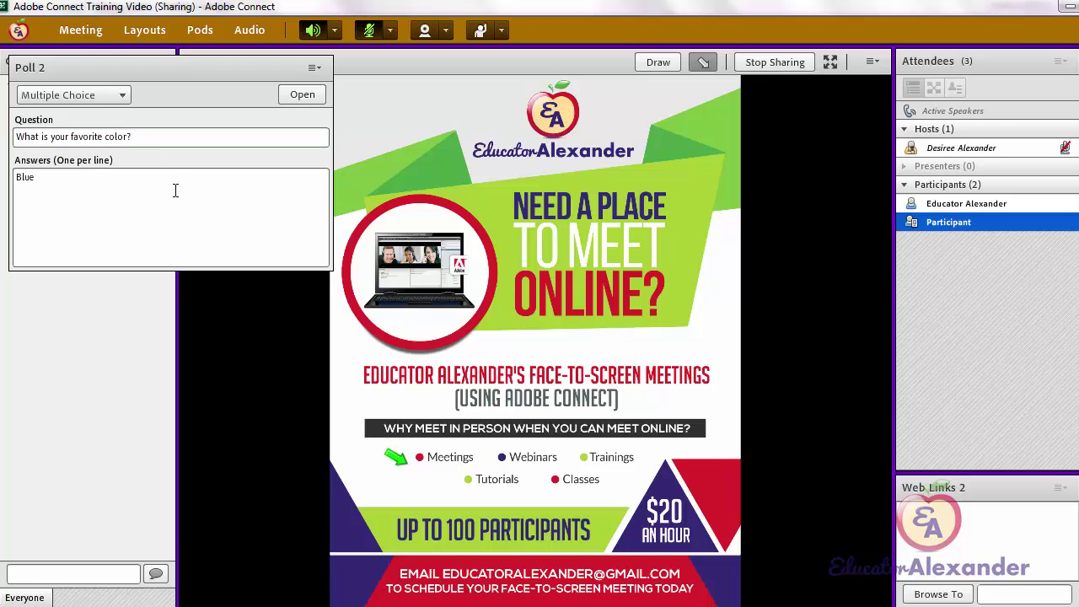
Open the poll for voting, view the votes, end the poll, and hide the poll pod
left_click(303, 95)
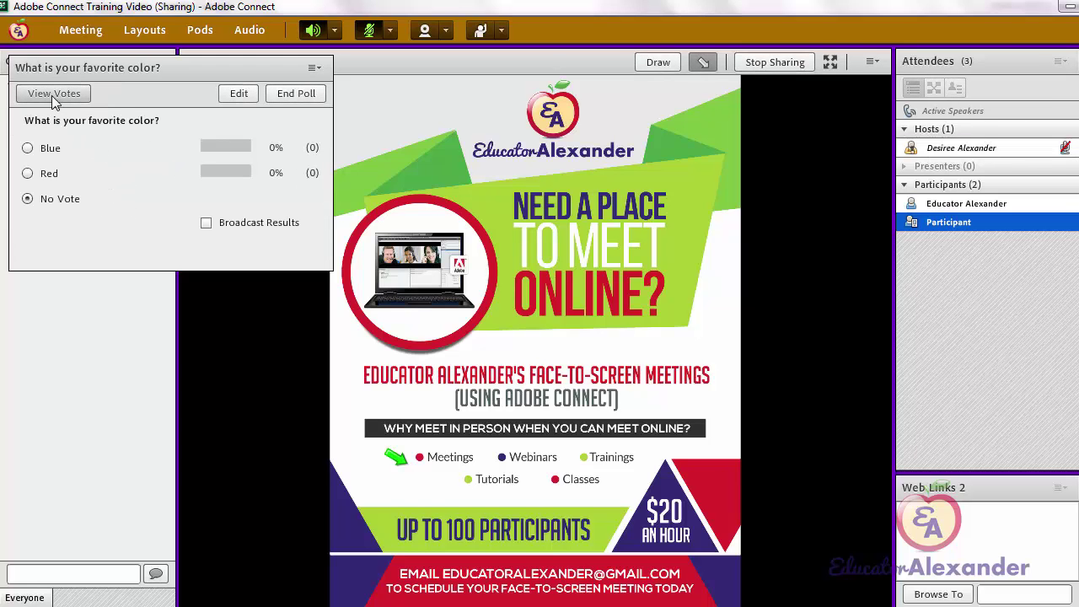
left_click(53, 95)
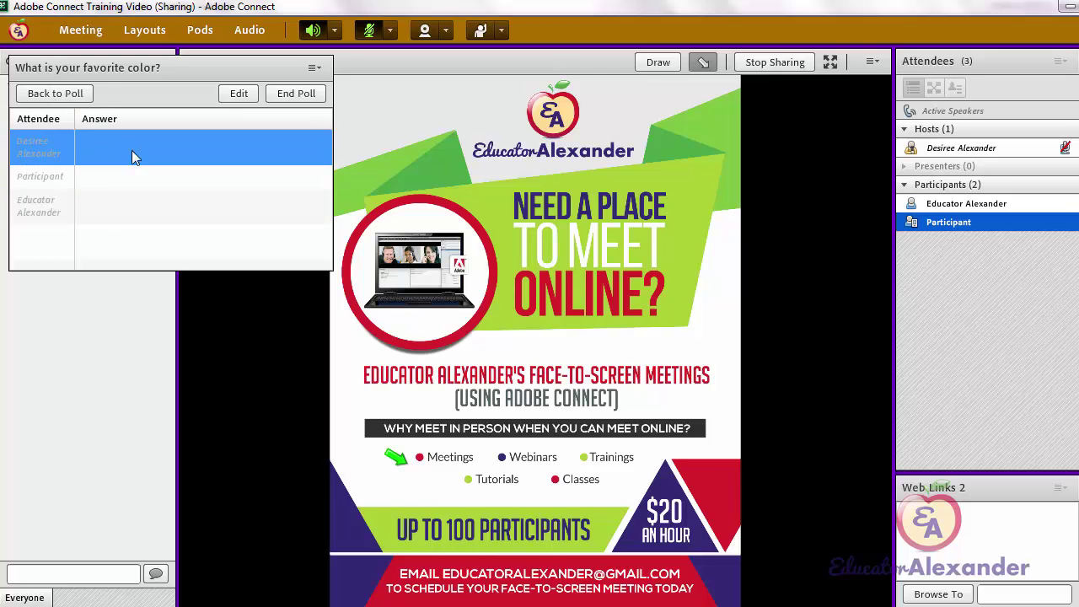
left_click(287, 95)
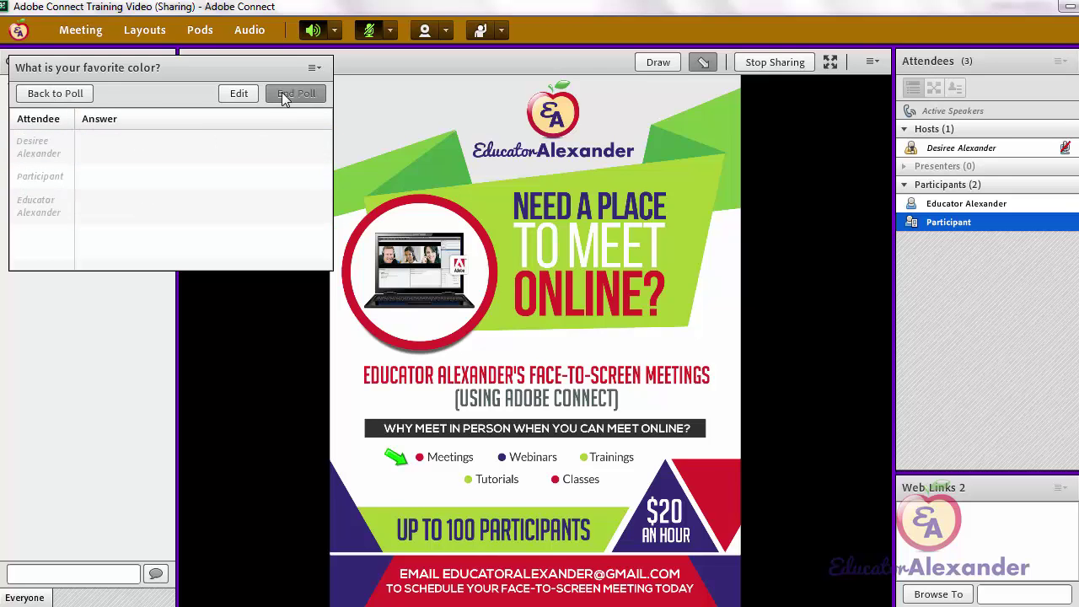
left_click(314, 67)
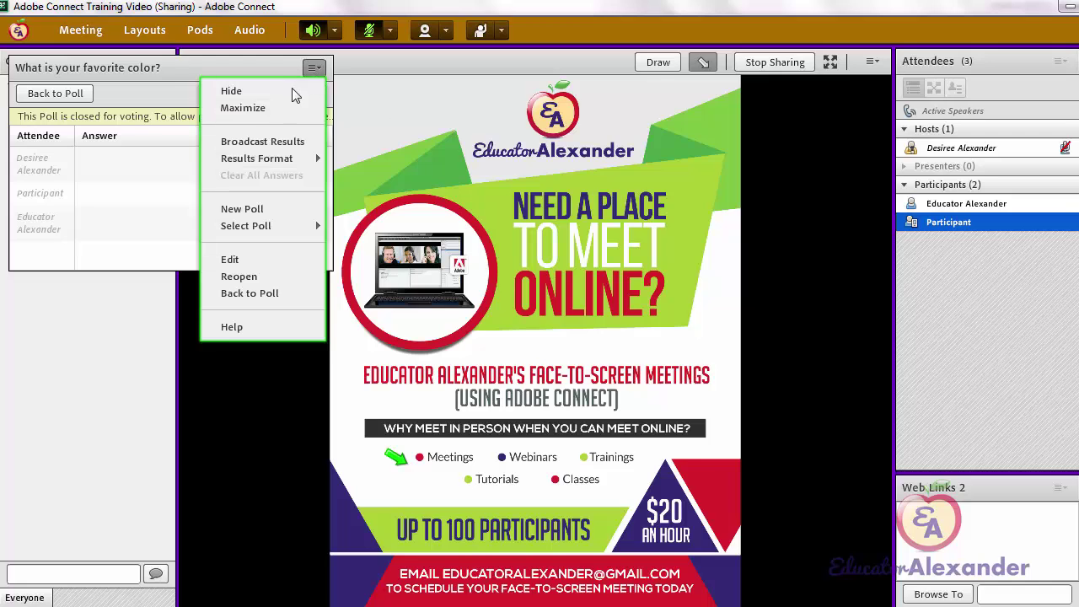
left_click(295, 95)
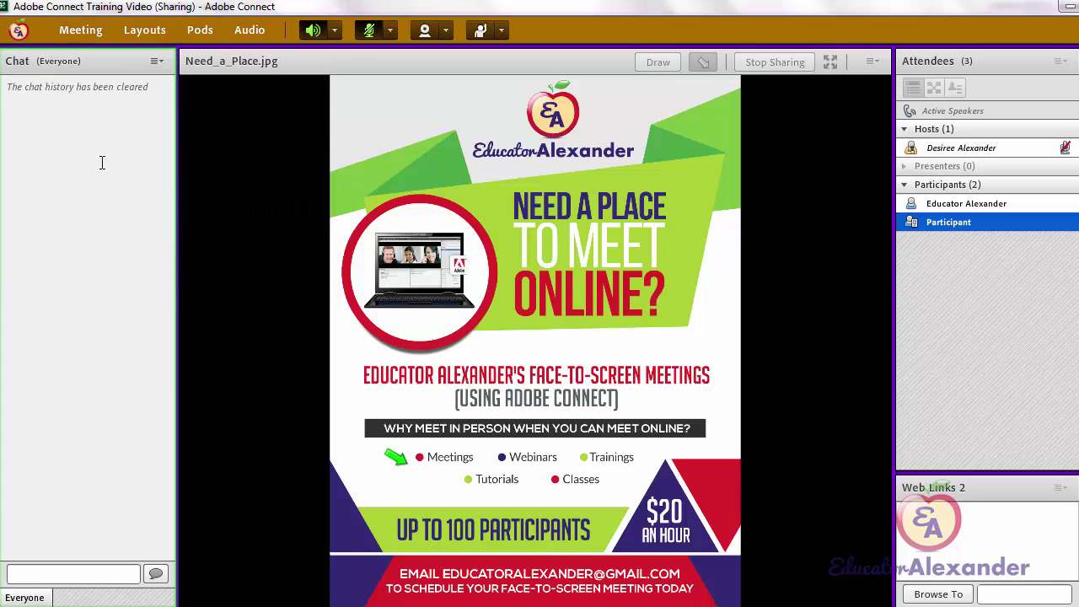
Post 'welcome' to everyone in the chat
left_click(91, 575)
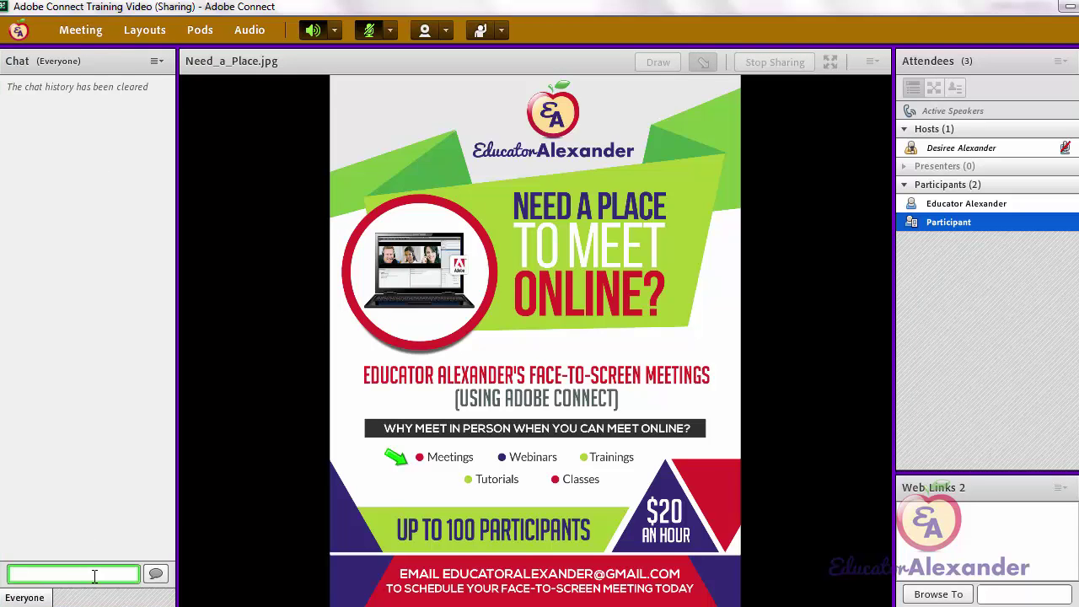
type("welcome")
key("Return")
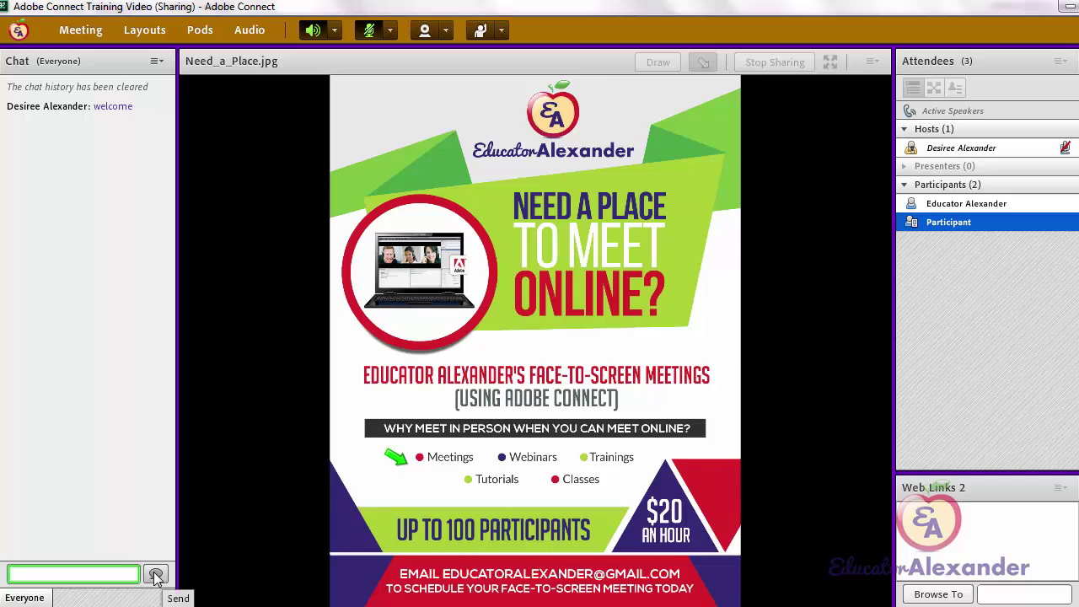
Set chat text size to 18, switch your chat colour to orange, and send welcome again
left_click(157, 62)
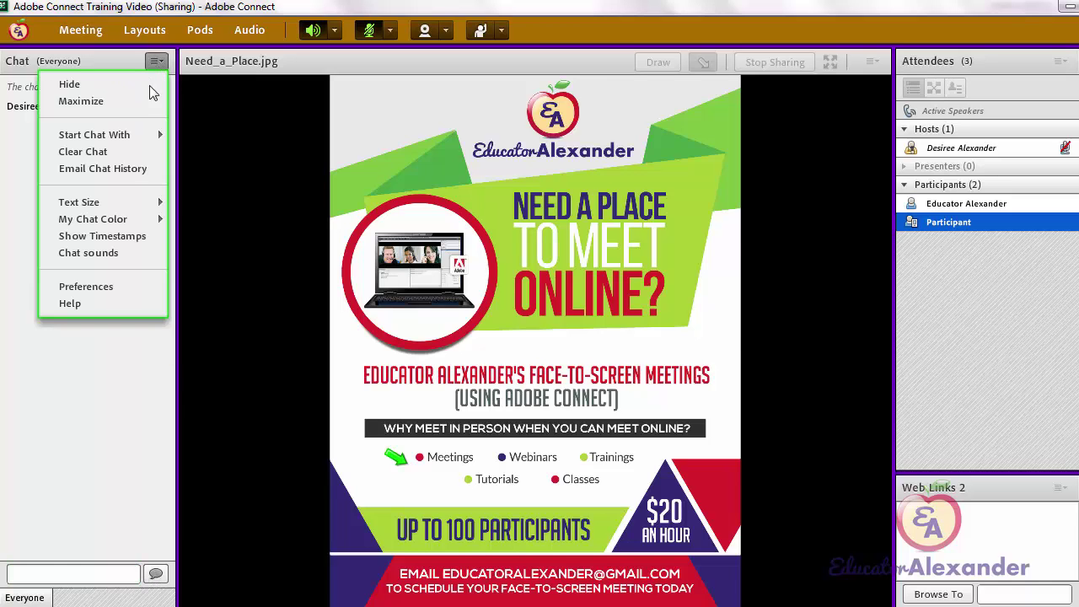
mouse_move(131, 203)
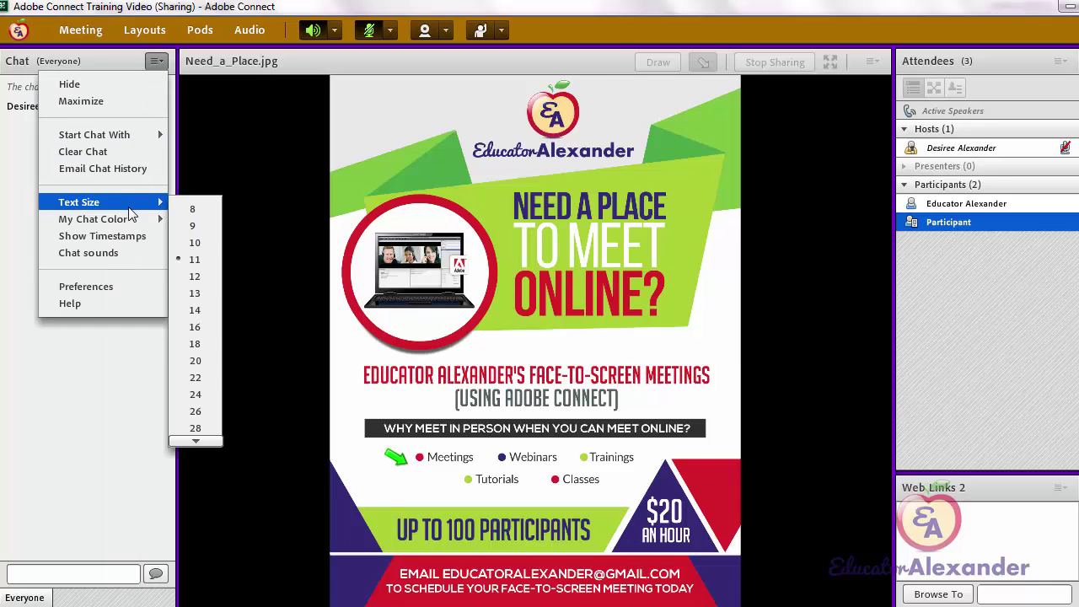
left_click(205, 344)
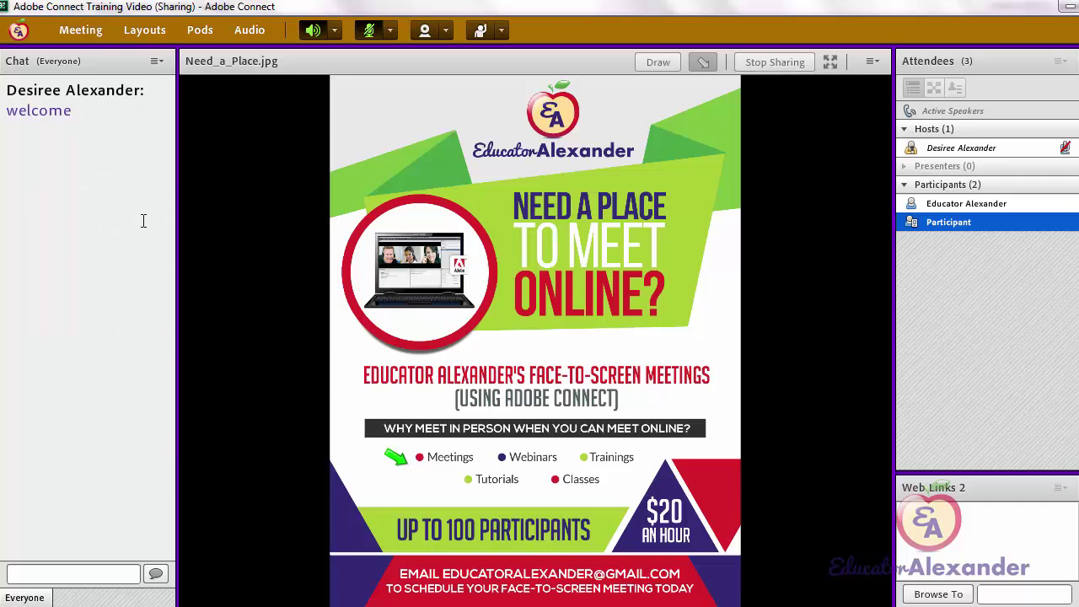
left_click(155, 62)
mouse_move(152, 203)
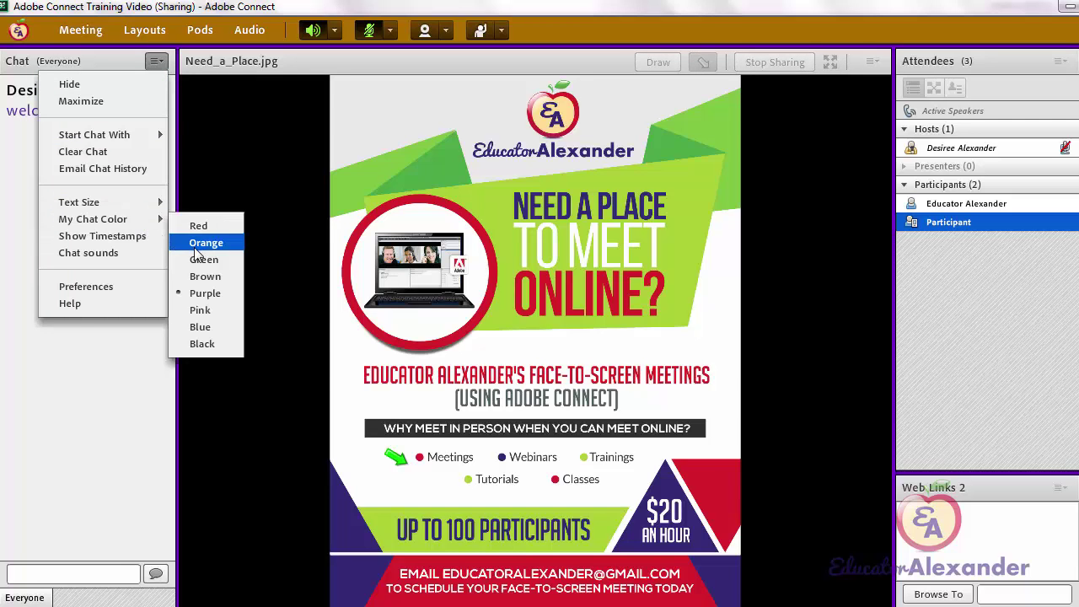
left_click(195, 246)
left_click(113, 574)
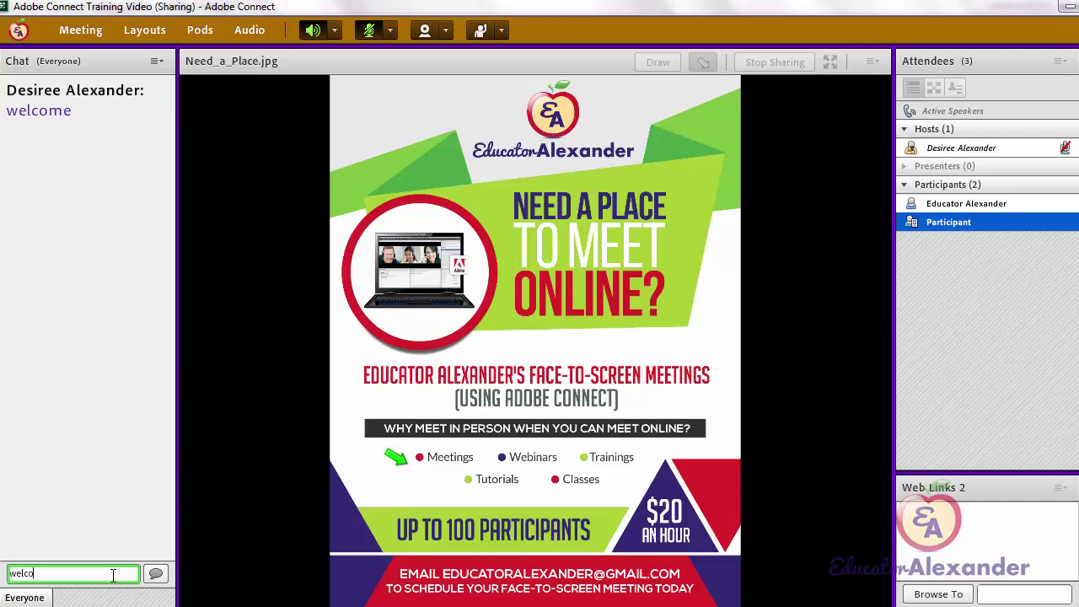
key("Return")
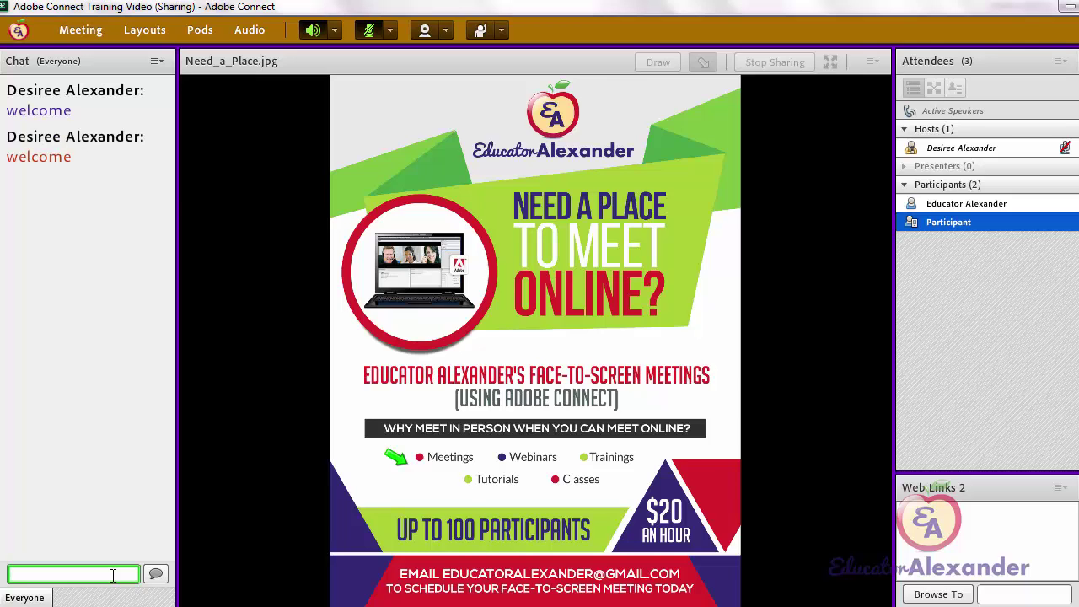
Place participants on hold with the default waiting message
left_click(73, 32)
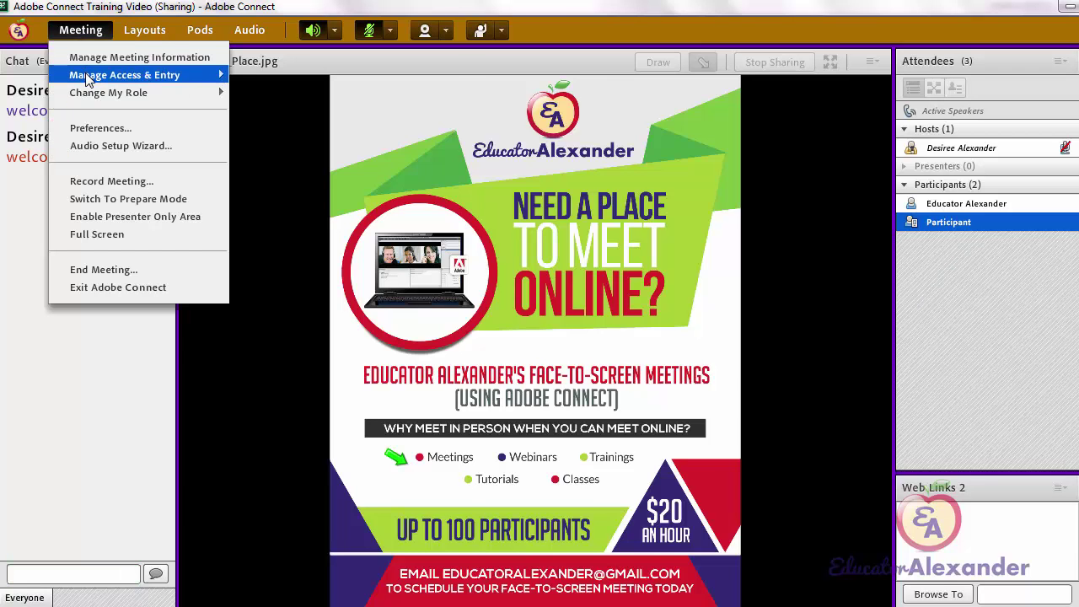
mouse_move(88, 78)
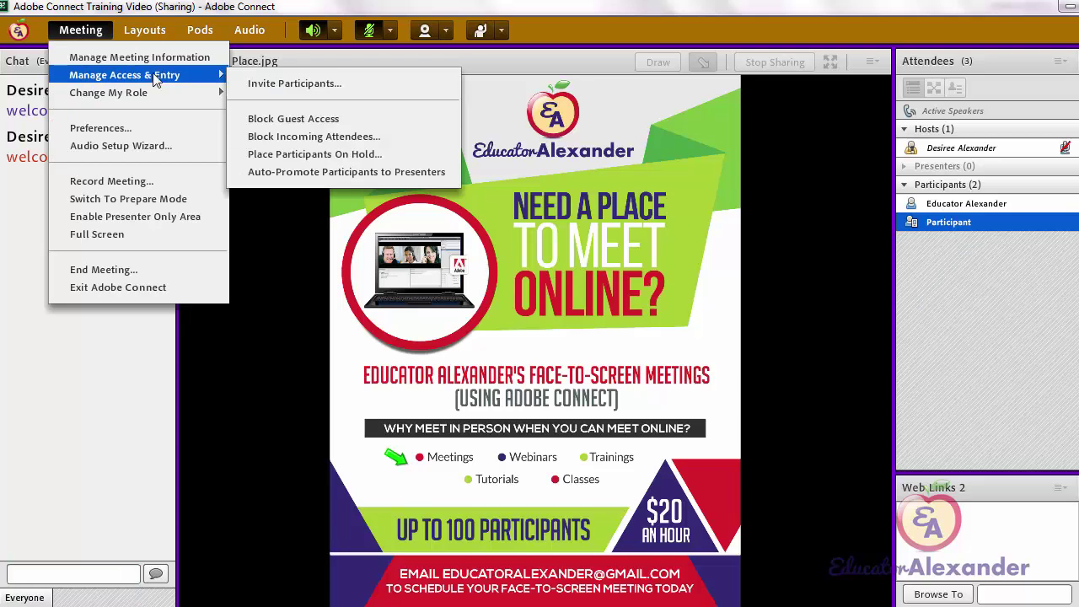
left_click(308, 155)
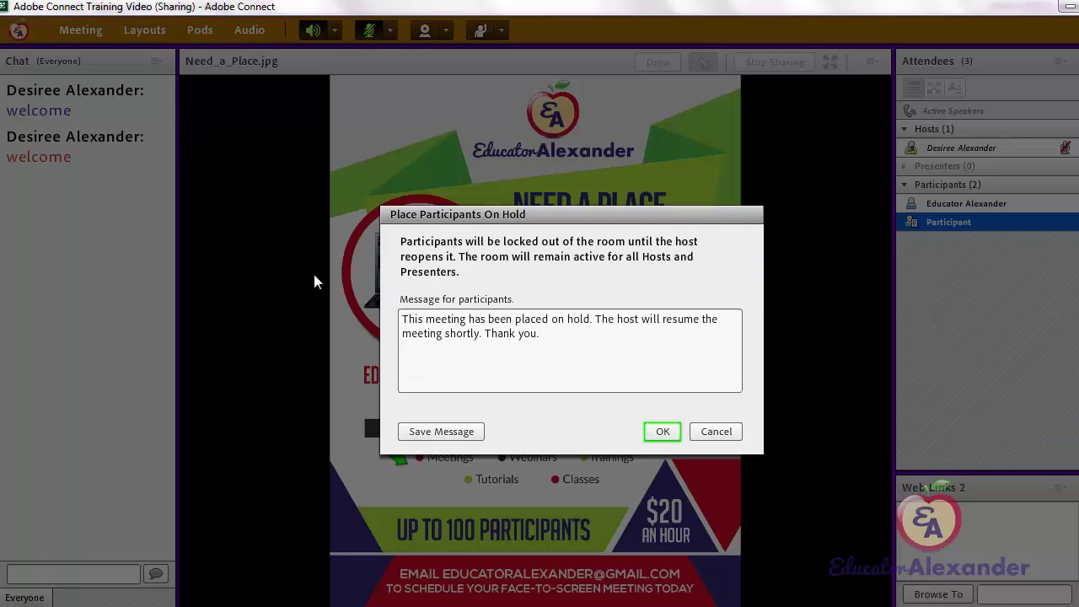
left_click(662, 431)
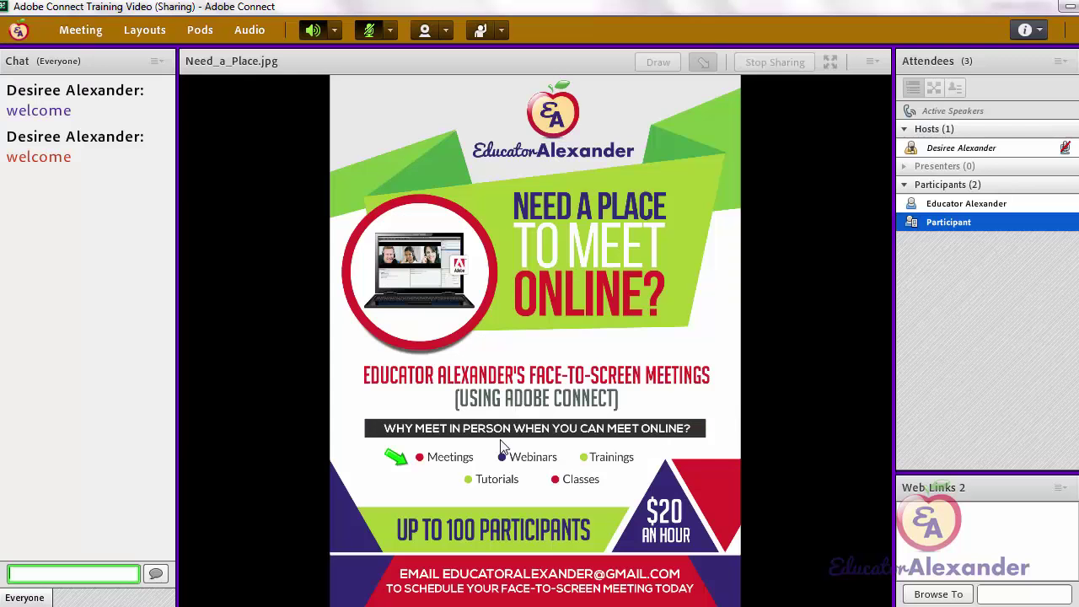
Take the participants off hold so they can rejoin
left_click(72, 31)
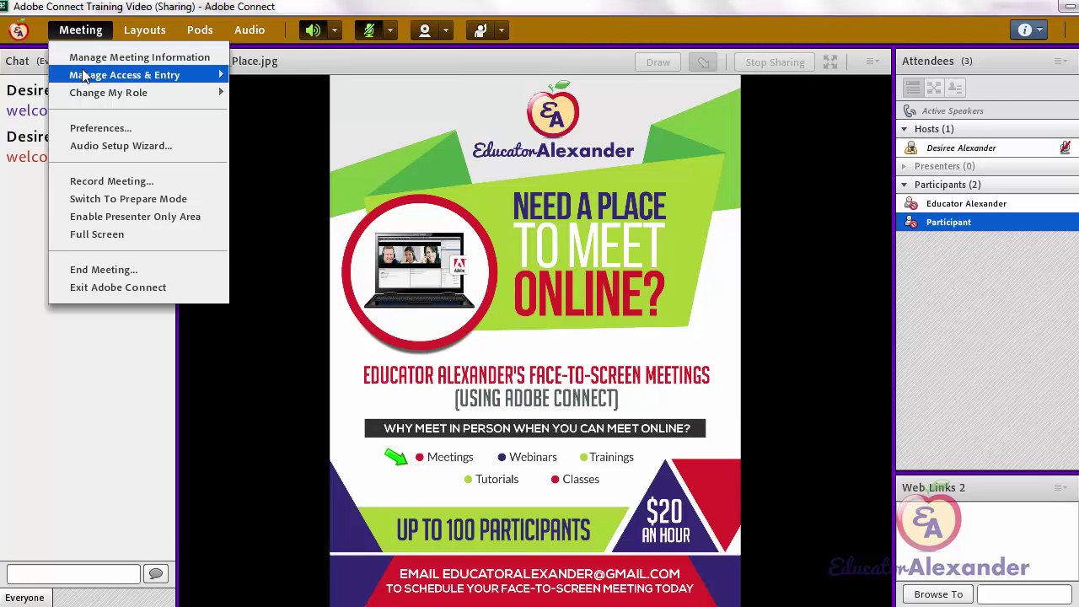
mouse_move(202, 75)
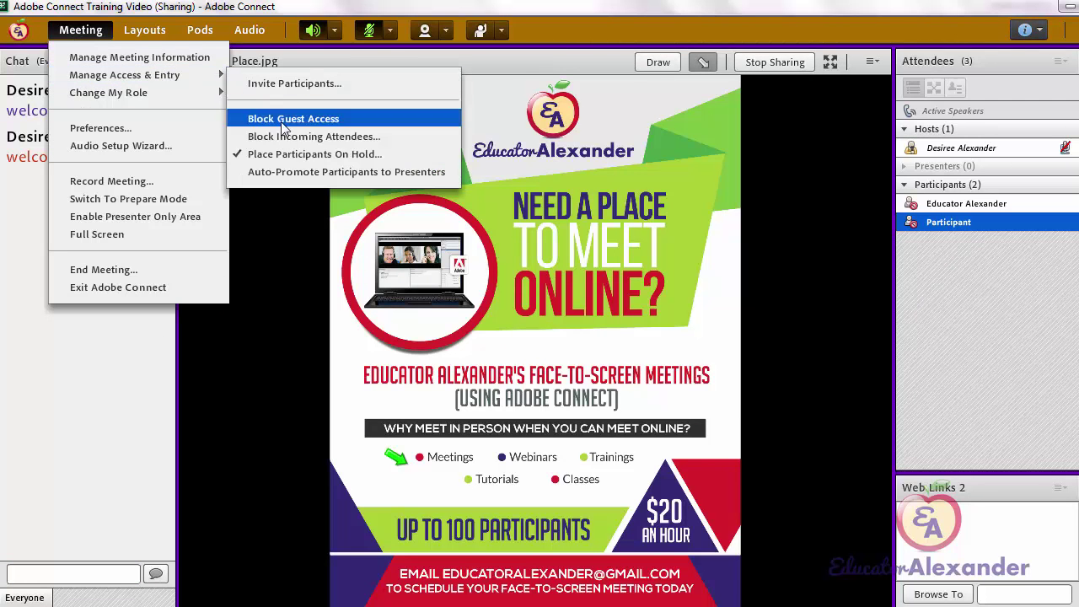
left_click(239, 160)
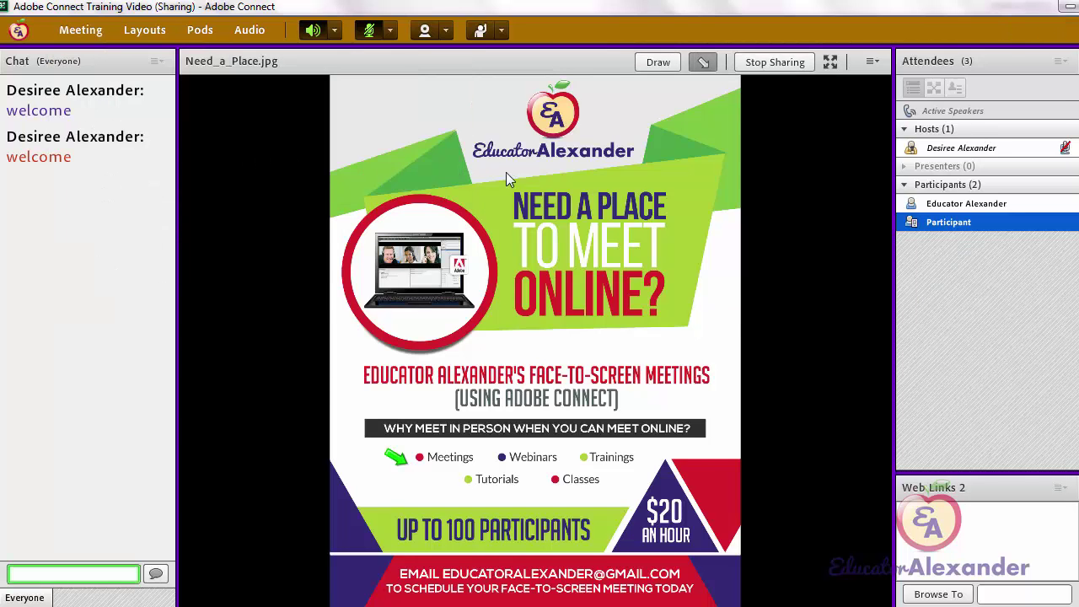
Start a meeting recording under the default name 'Adobe Connect Training Video_1', then stop it
right_click(967, 219)
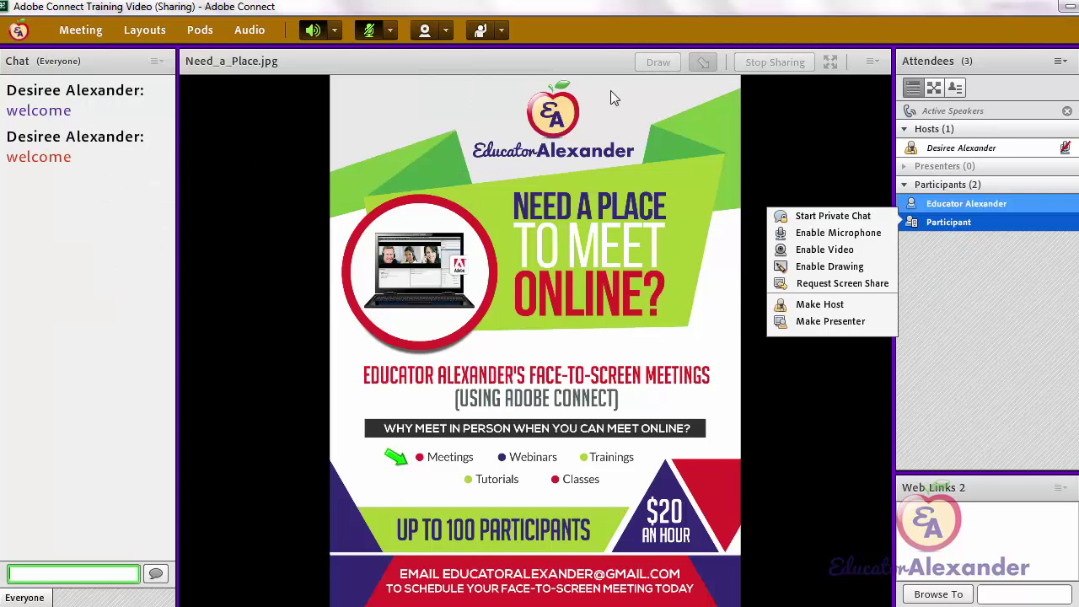
left_click(81, 30)
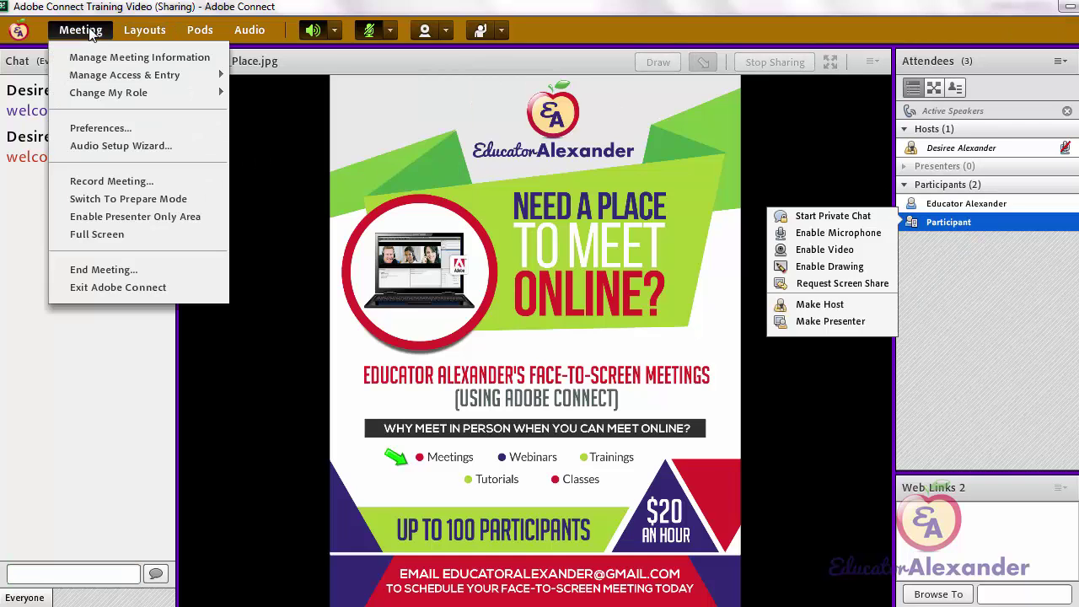
left_click(97, 181)
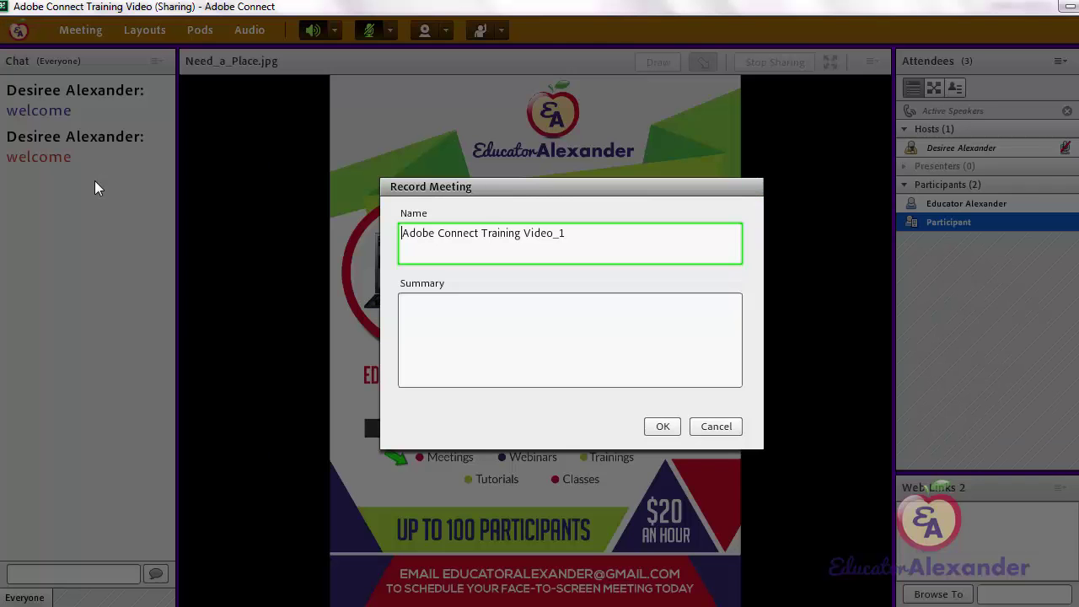
left_click(663, 427)
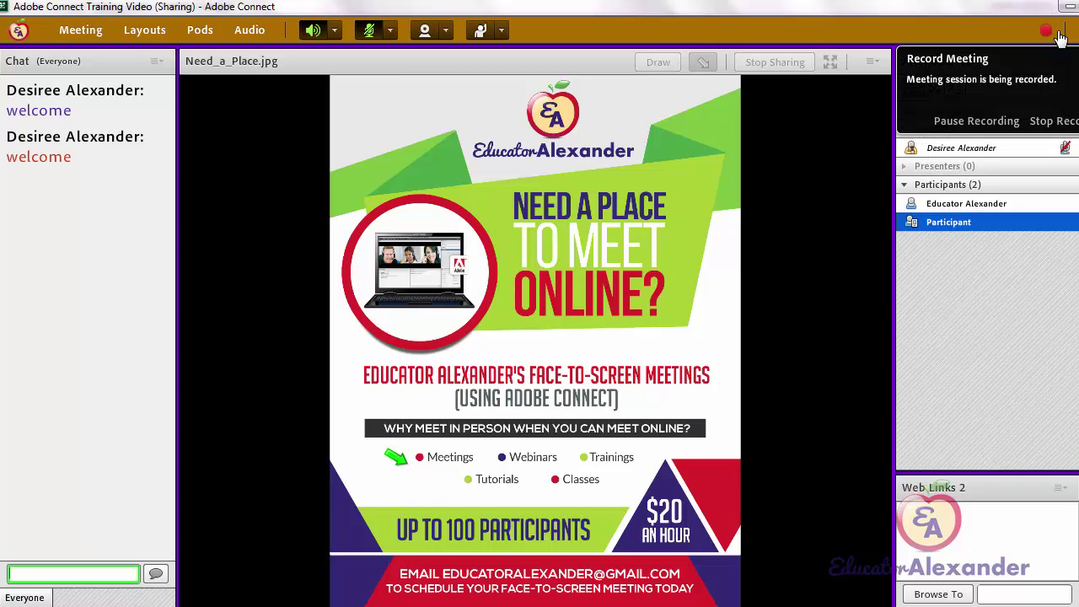
left_click(63, 31)
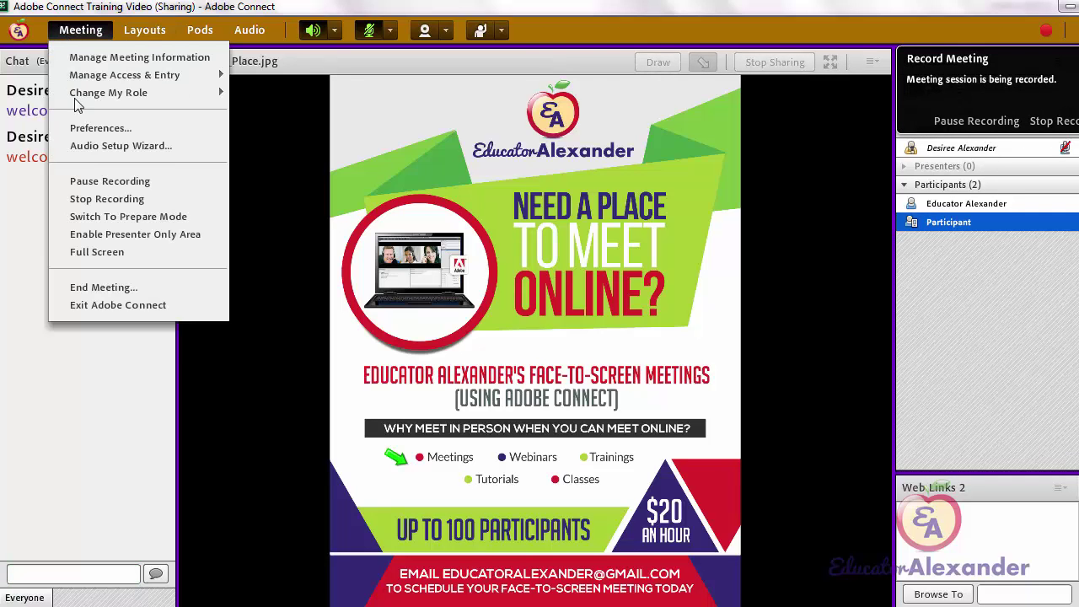
left_click(99, 200)
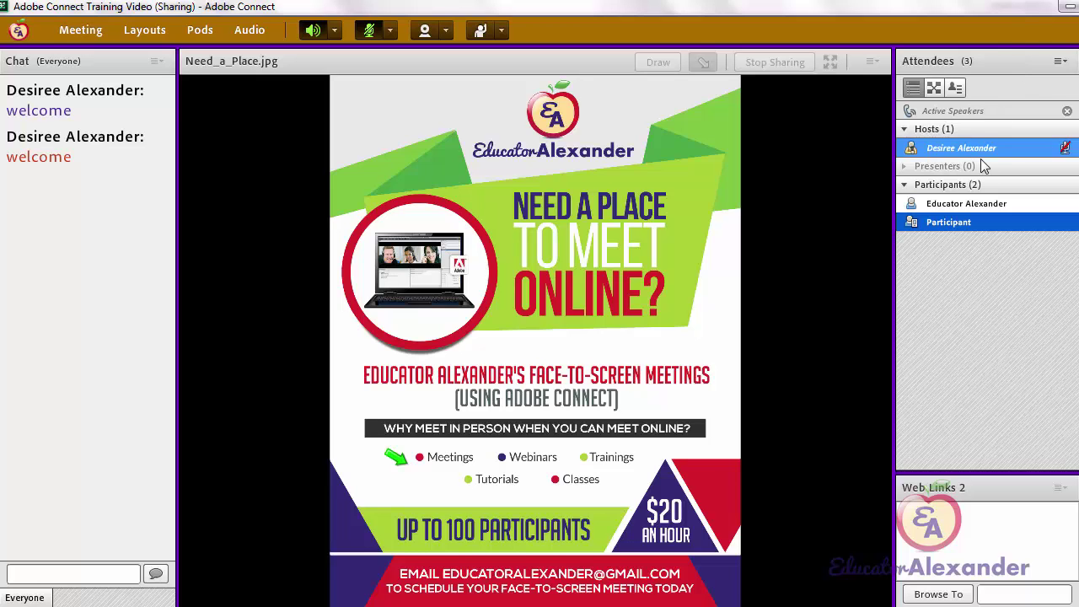
Start a private chat with the attendee and send them 'Please mute'
mouse_move(983, 162)
mouse_move(950, 224)
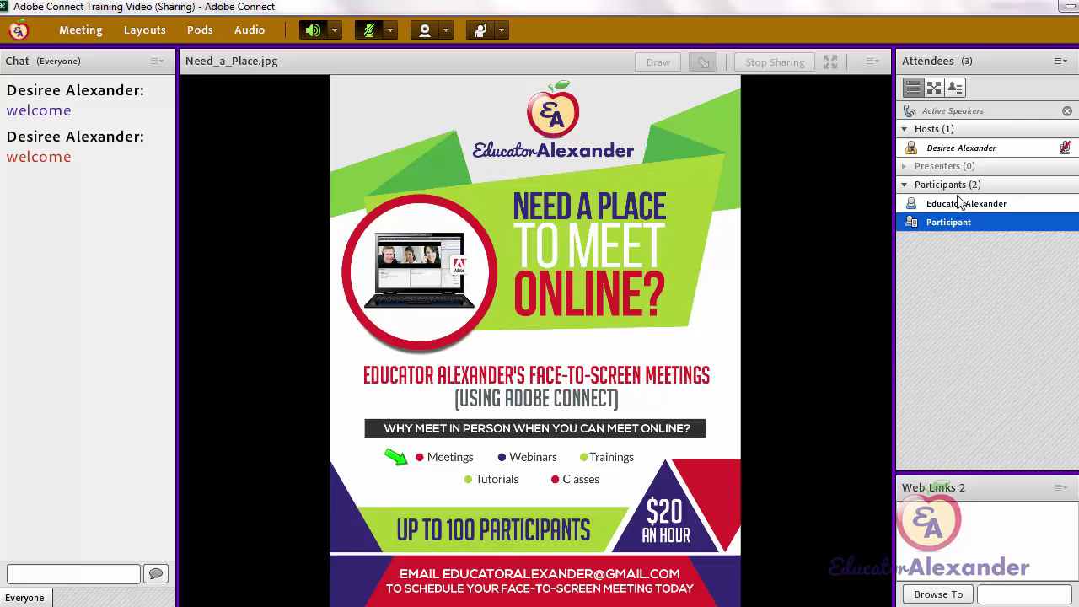
mouse_move(951, 200)
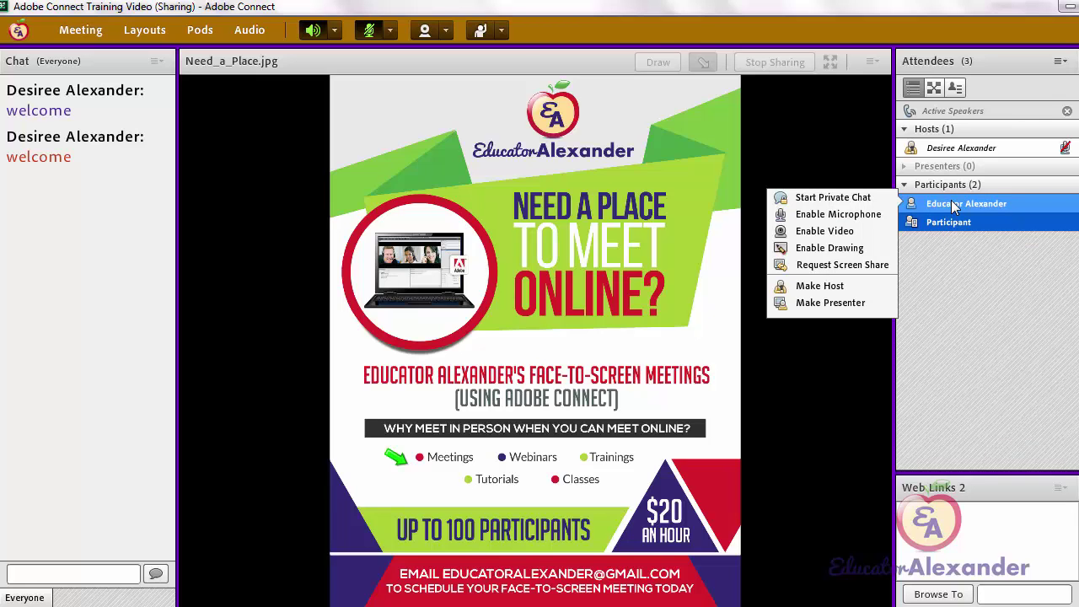
left_click(842, 197)
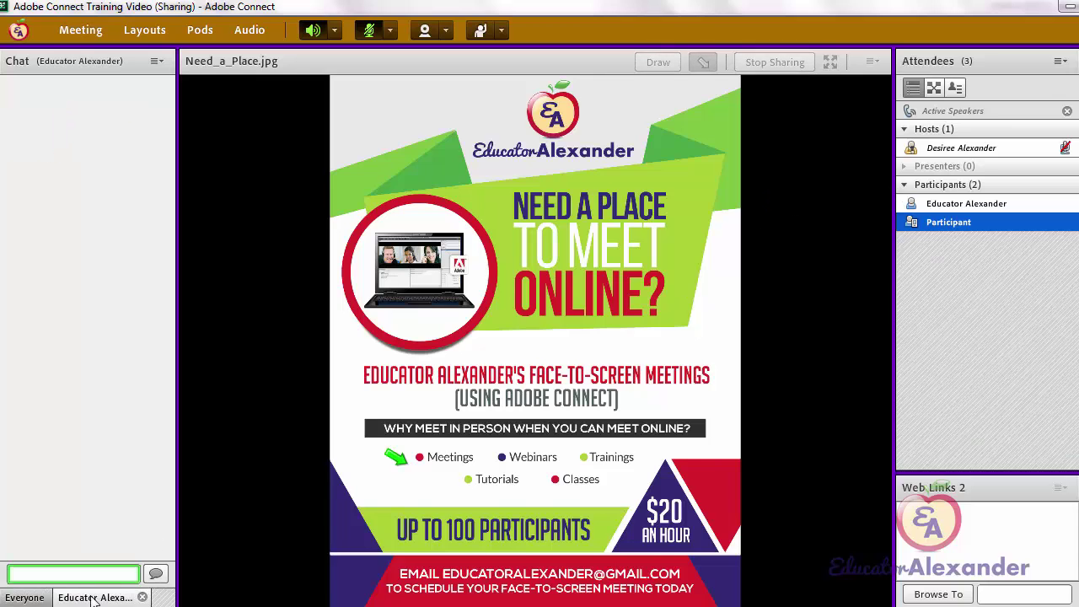
left_click(40, 599)
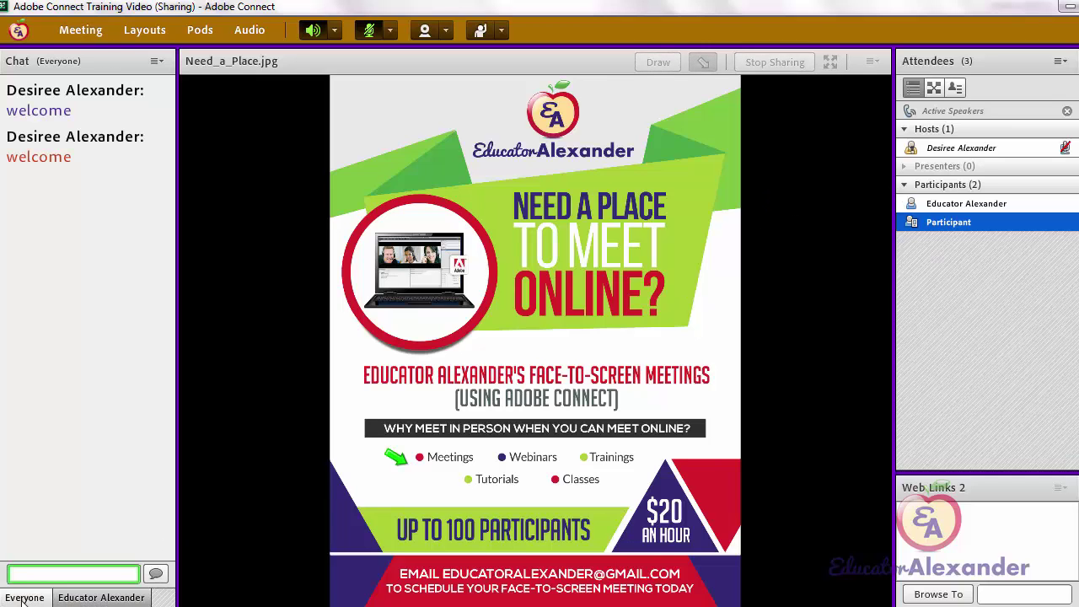
left_click(69, 598)
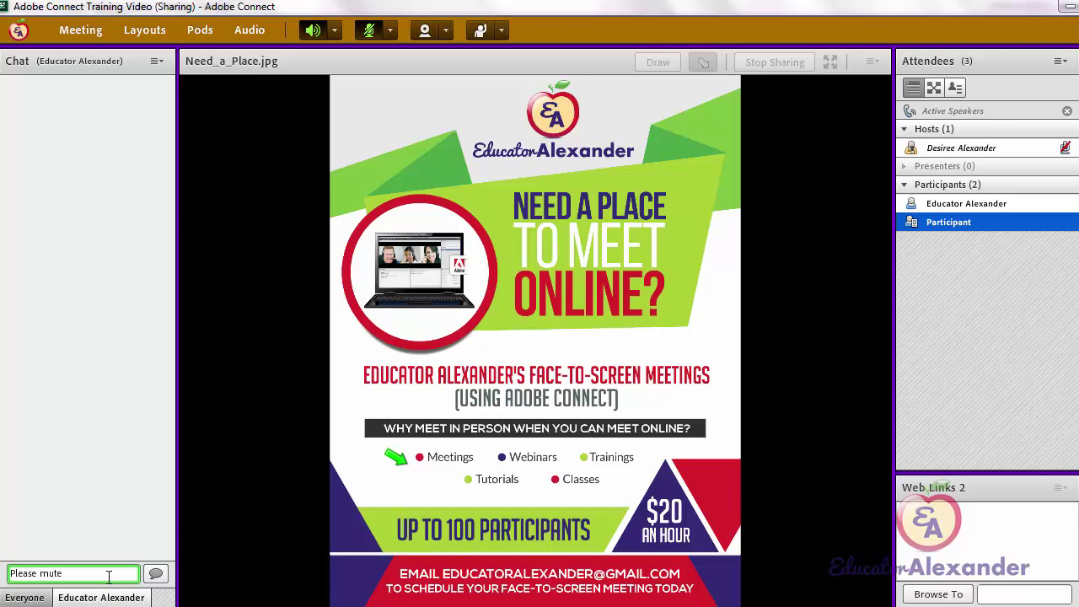
key("Return")
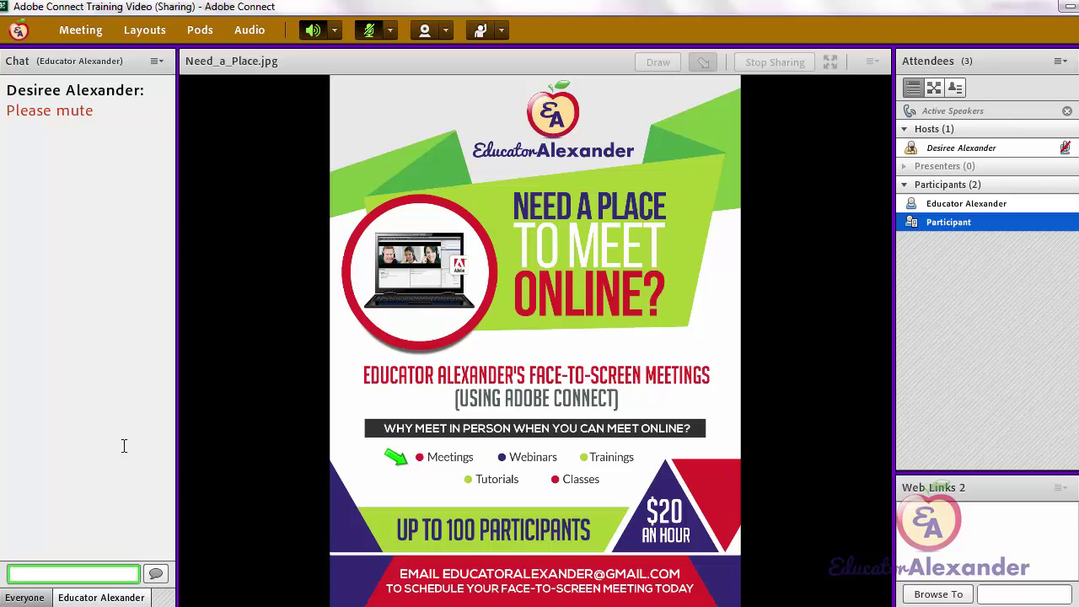
Close the private chat tabs, including Participant's, and return to the everyone chat
mouse_move(143, 598)
left_click(143, 598)
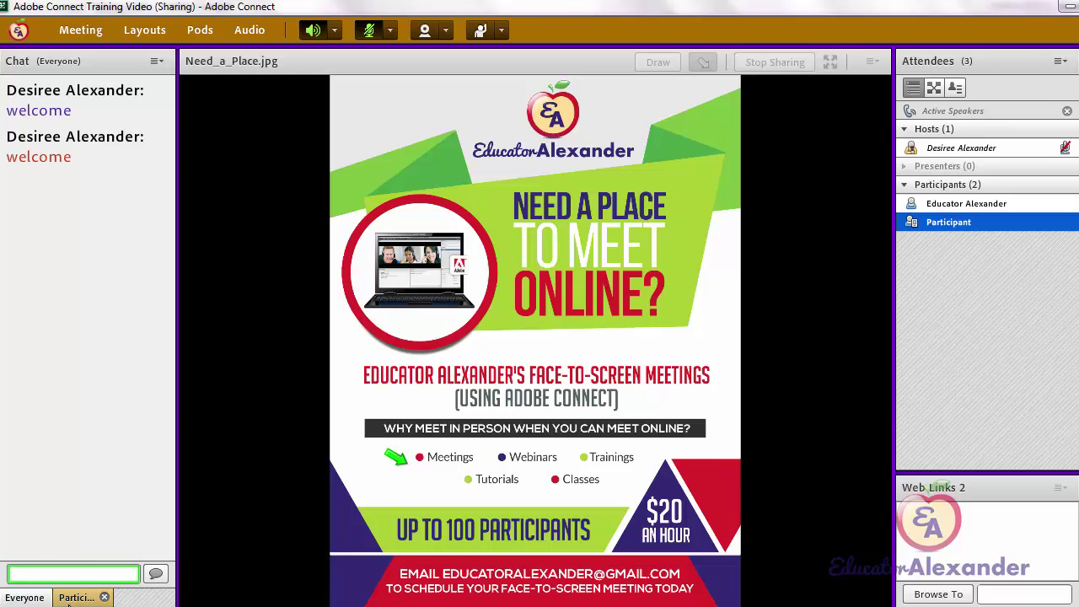
left_click(75, 597)
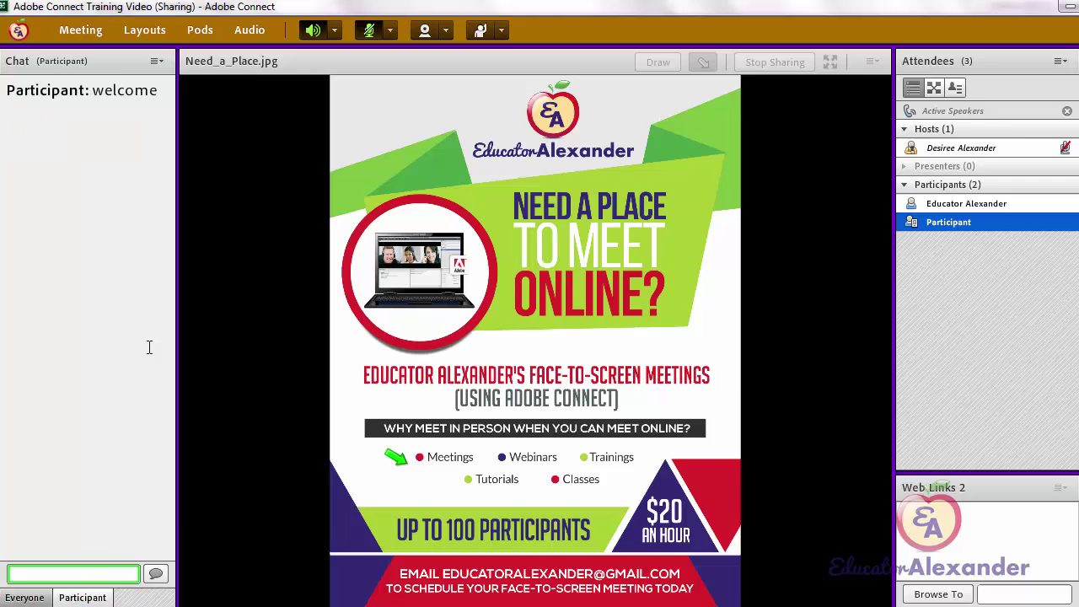
left_click_drag(93, 91, 114, 393)
left_click(104, 574)
left_click(105, 597)
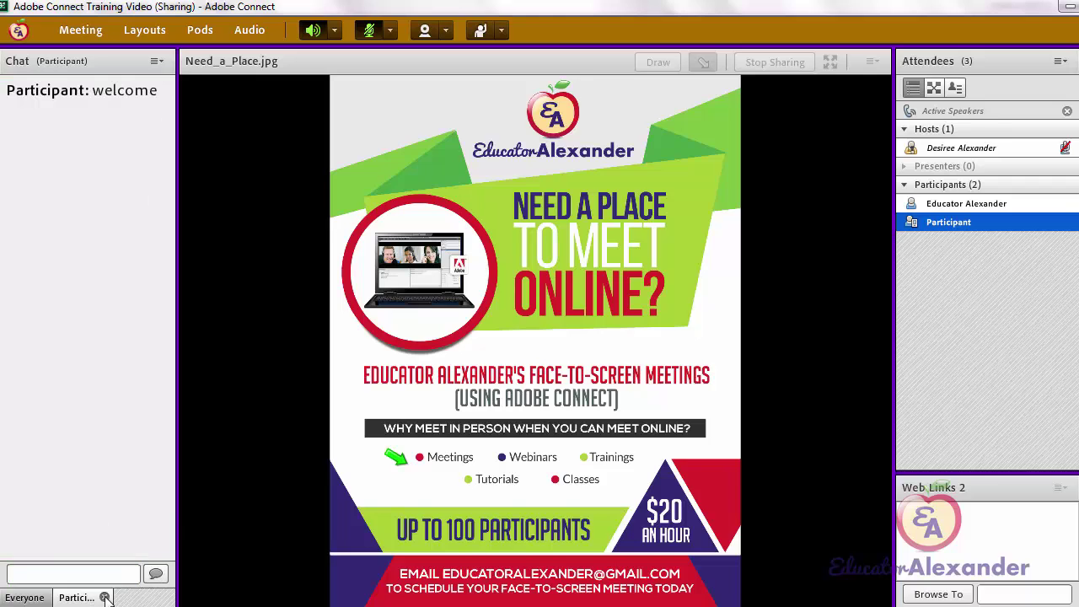
left_click(105, 597)
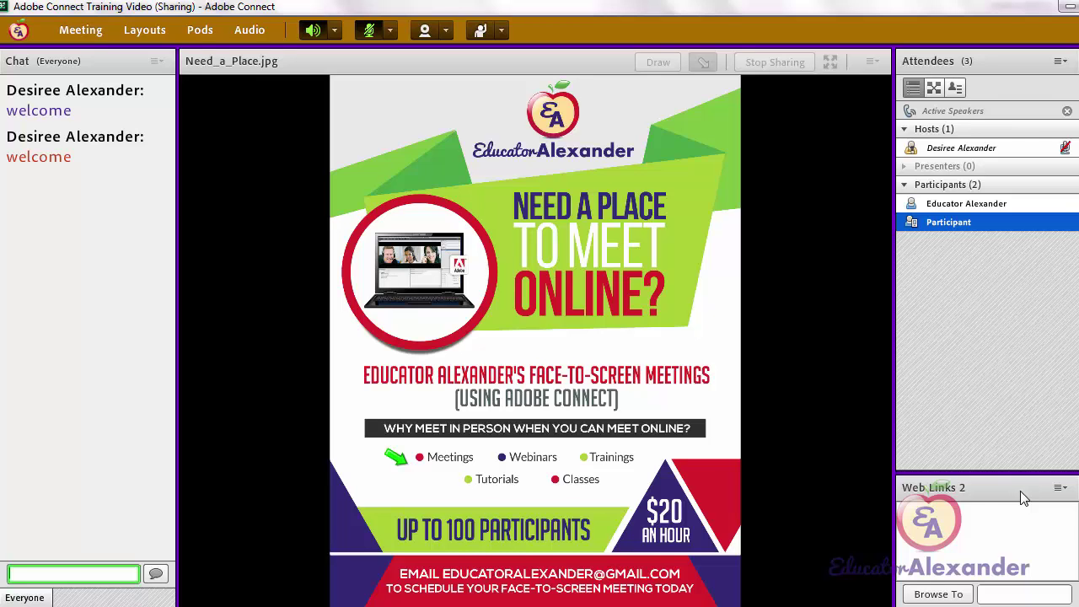
left_click(1059, 488)
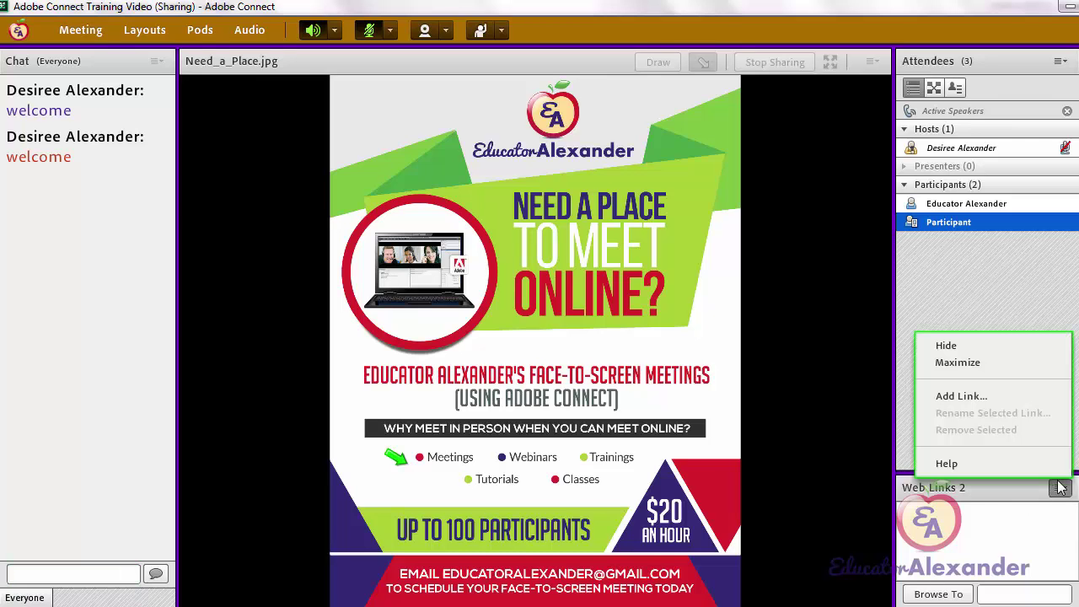
left_click(1007, 396)
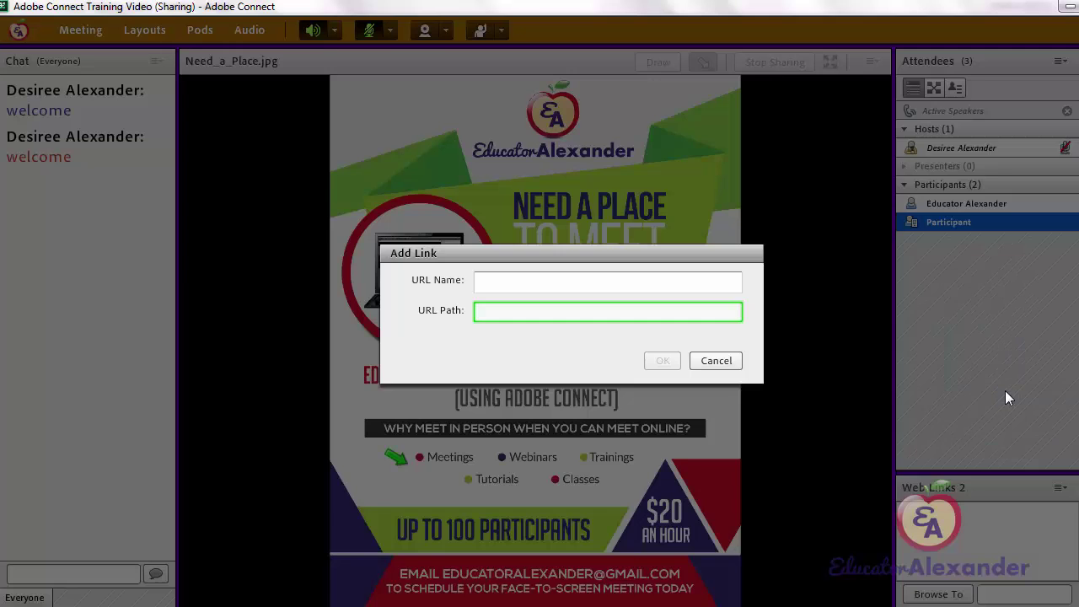
left_click(637, 283)
type("SIGN IN")
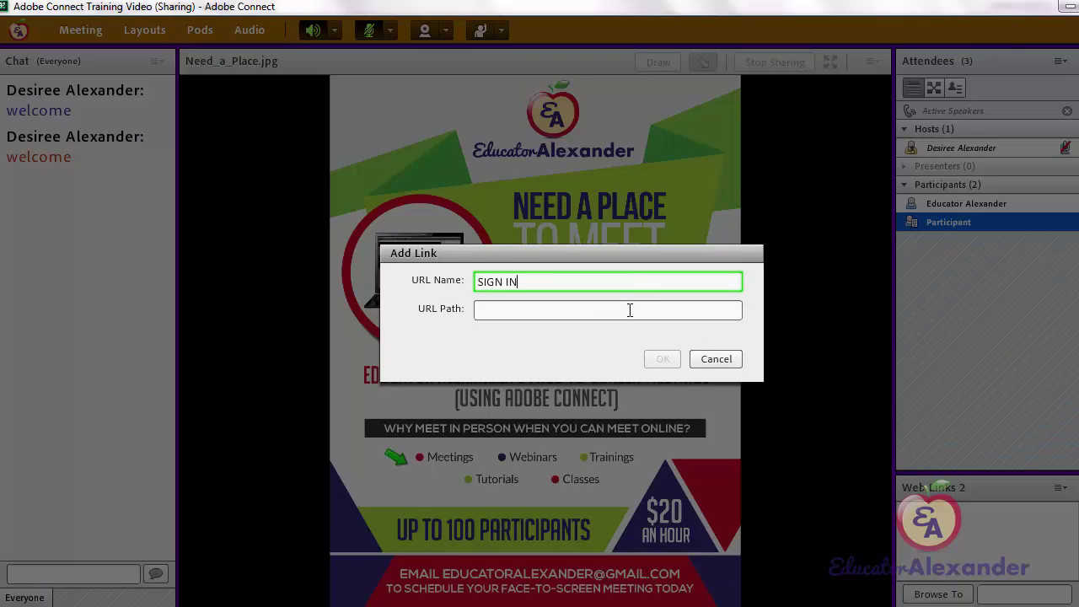
left_click(630, 309)
type("www.e")
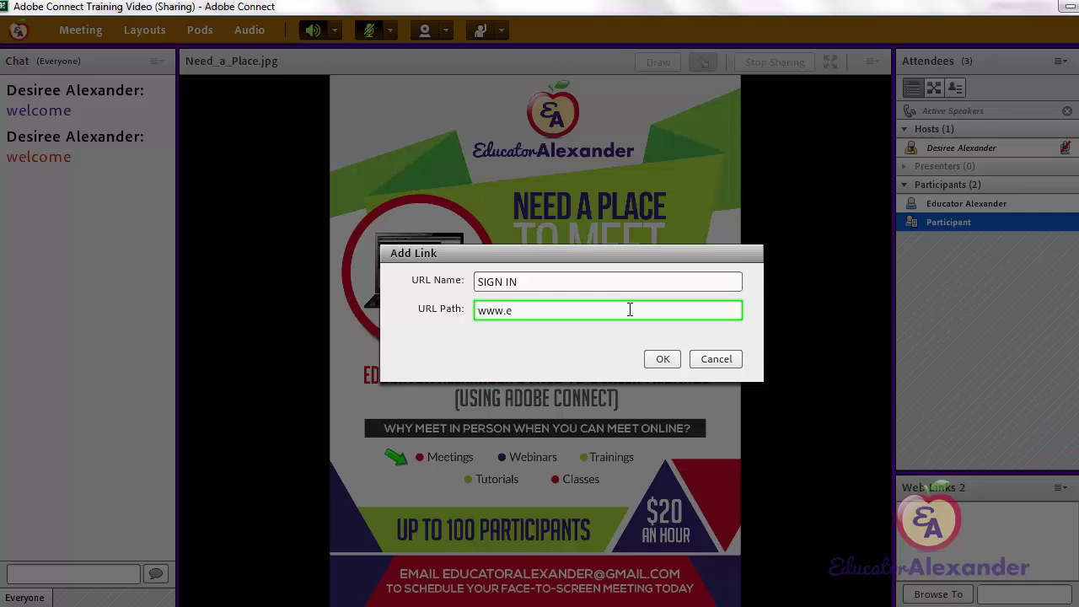
type("ducatoralexander.com")
left_click(663, 359)
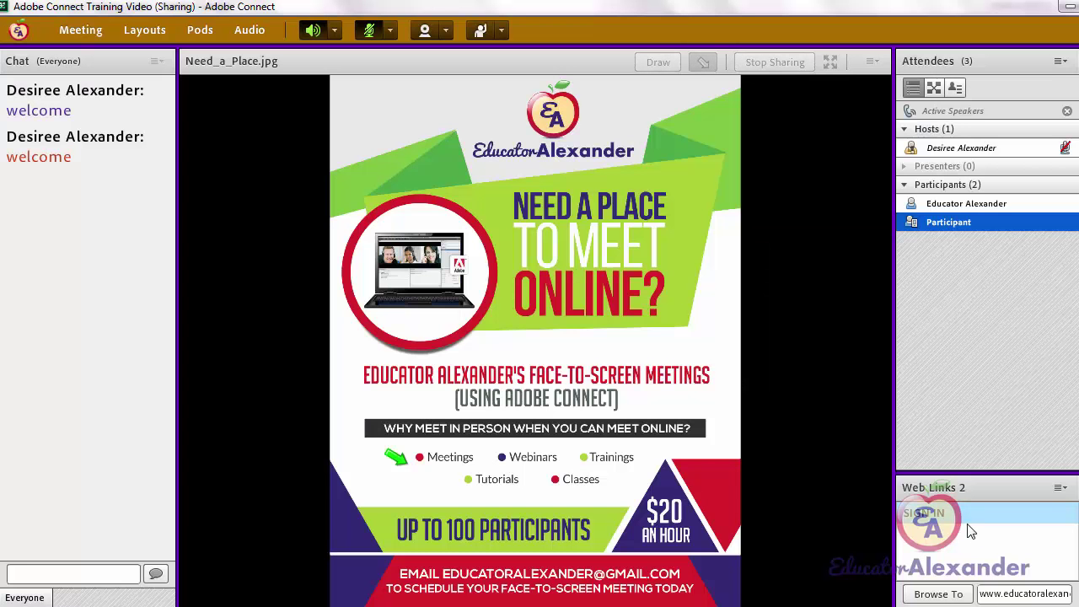
left_click(938, 593)
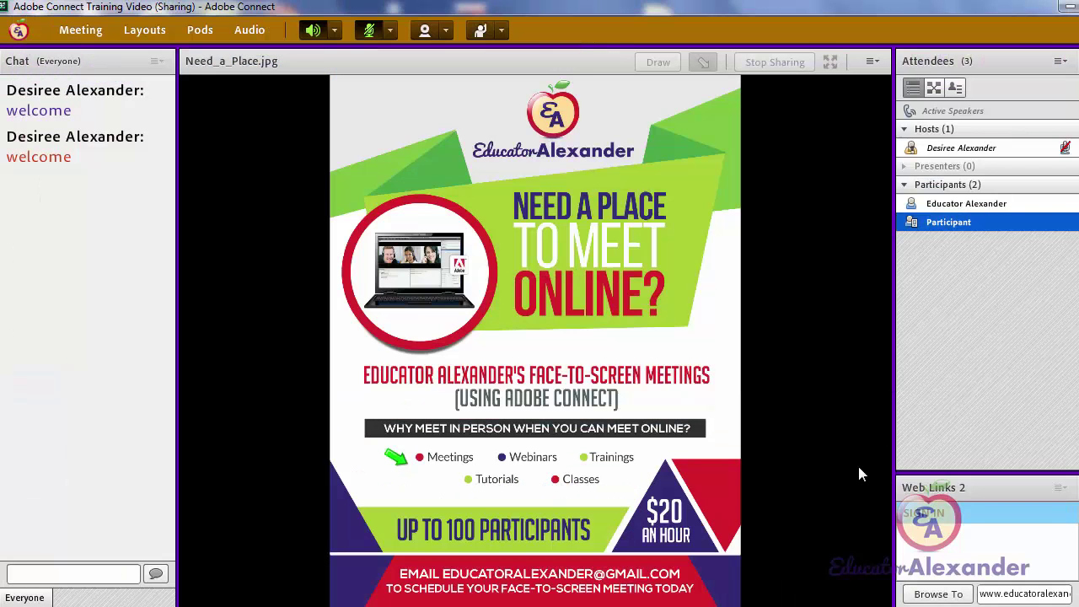
Add a new Files pod and upload Need_a_Place.jpg into it, then restore the window size
left_click(200, 30)
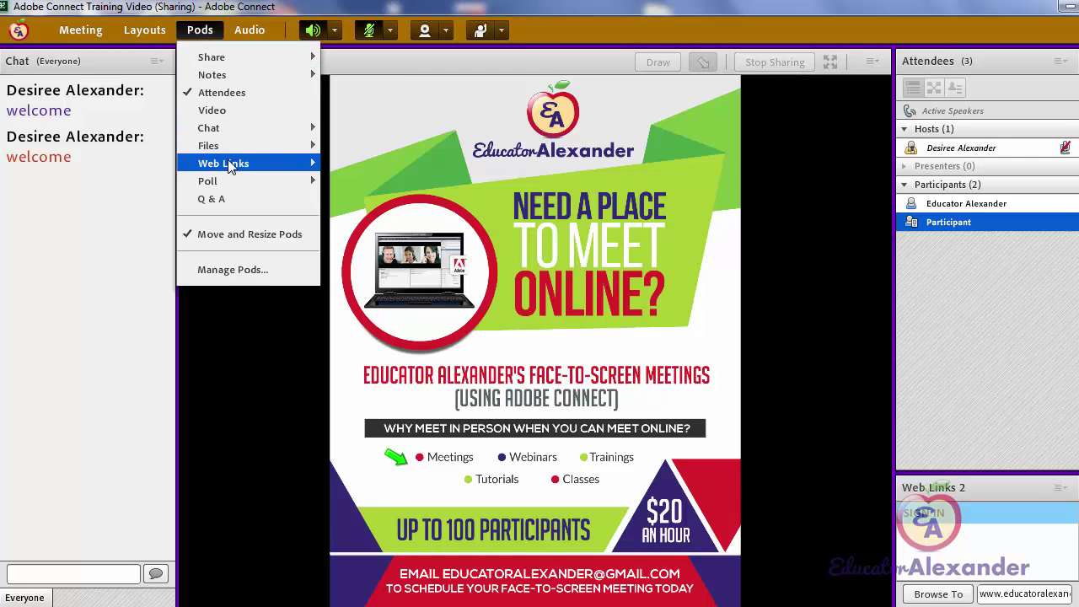
mouse_move(228, 146)
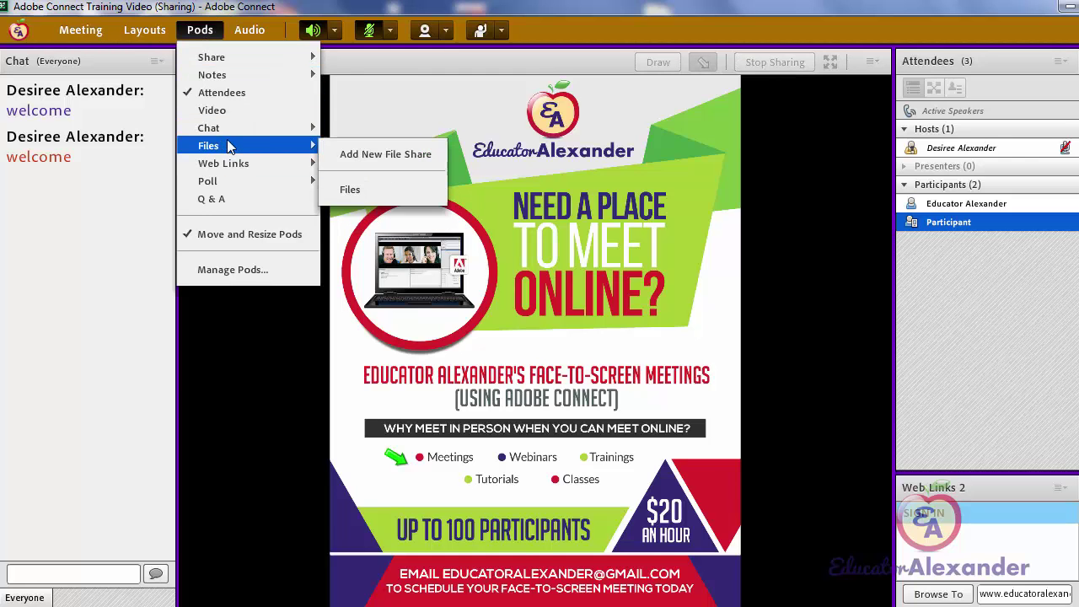
left_click(365, 157)
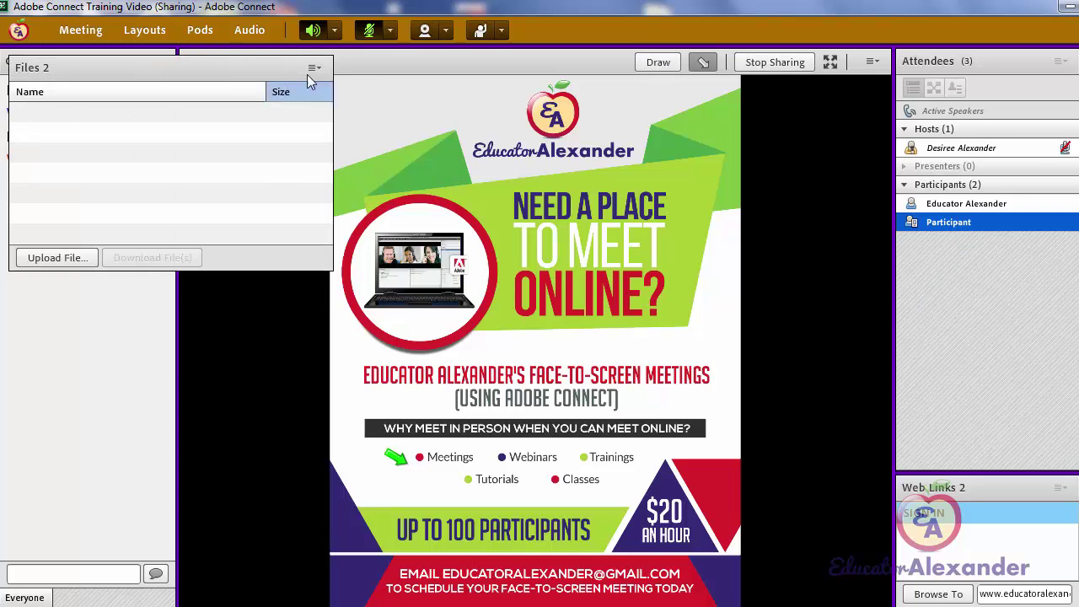
left_click(313, 67)
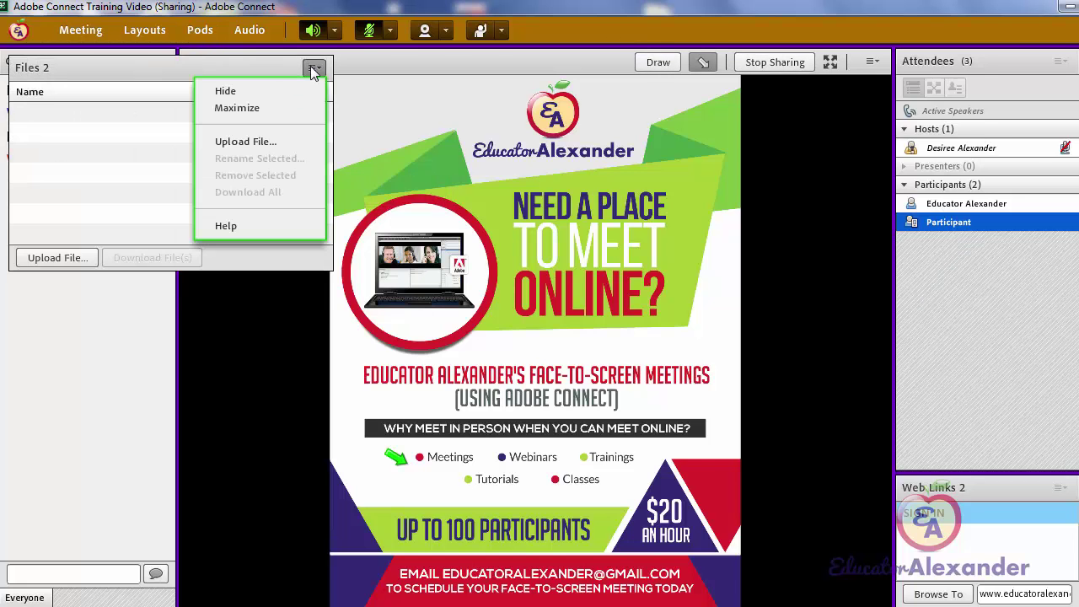
left_click(263, 144)
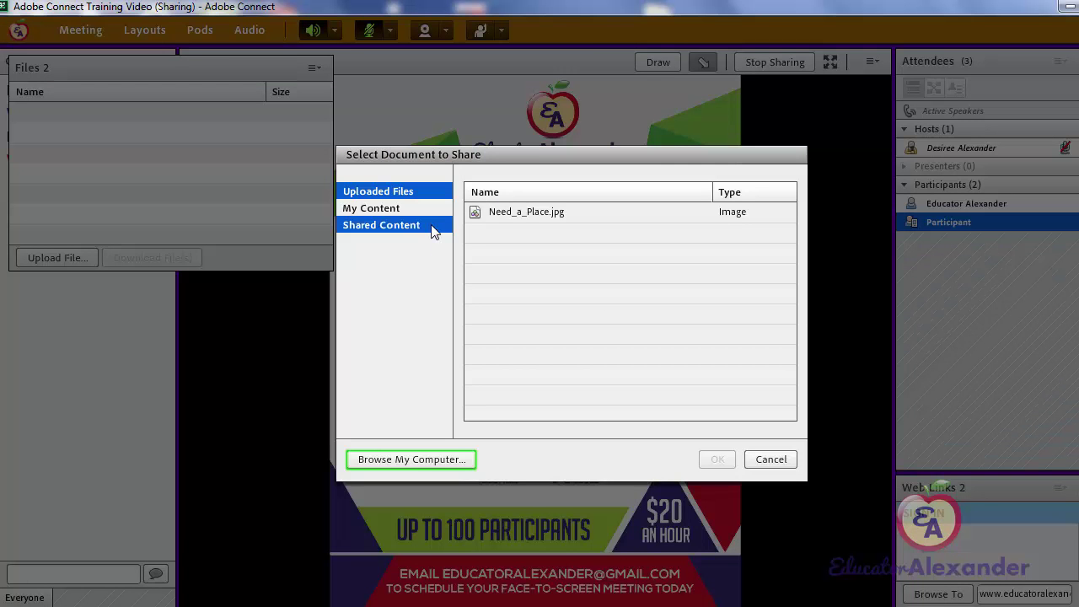
double_click(505, 213)
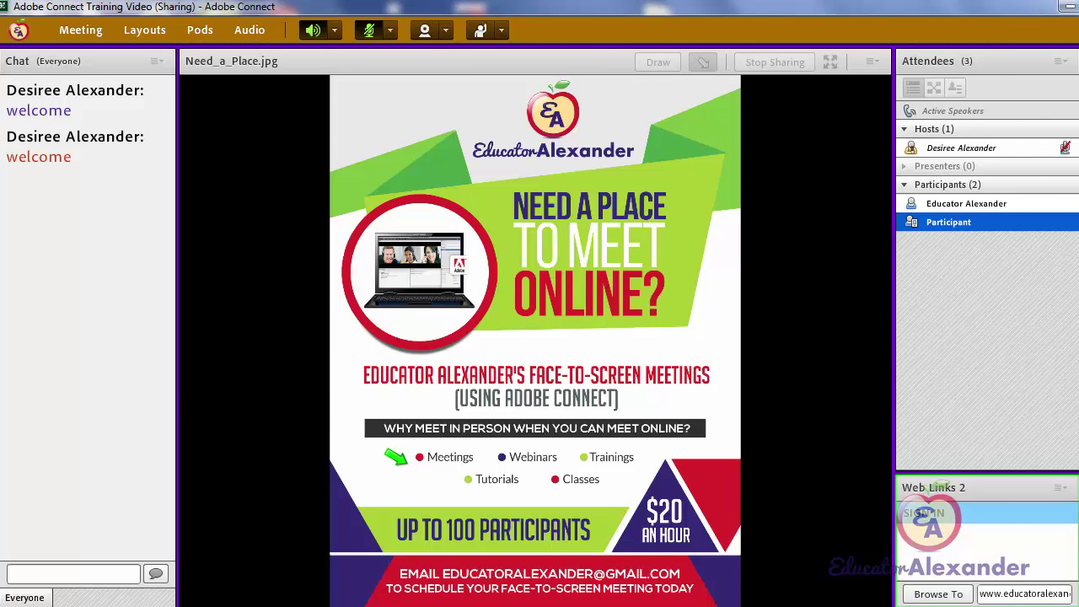
key("super+Down")
Widen the meeting window and switch the room to the Discussion layout
left_click_drag(469, 61, 1069, 5)
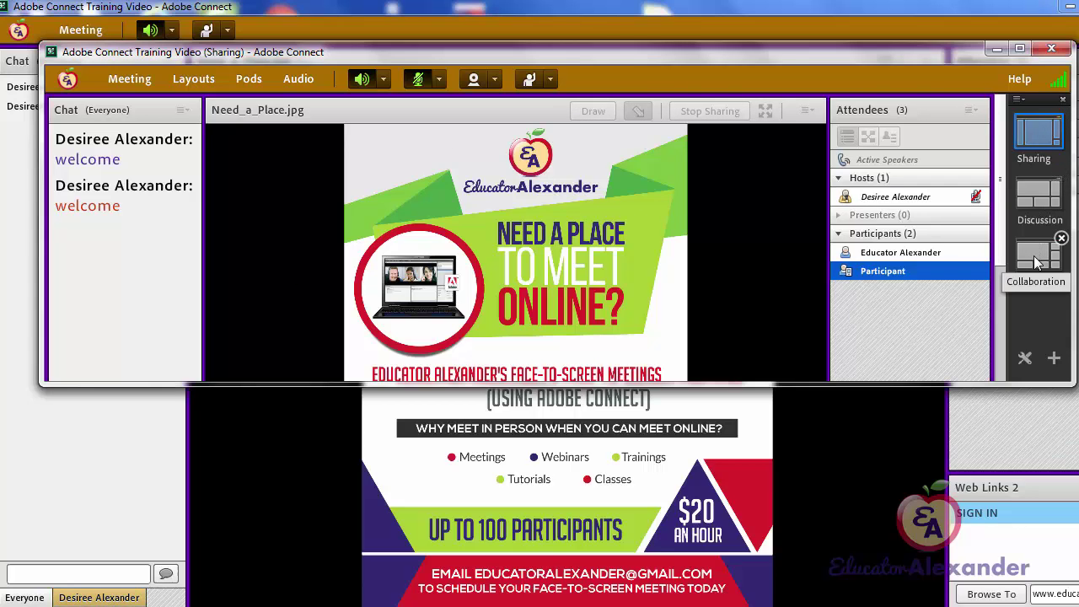
left_click(1043, 196)
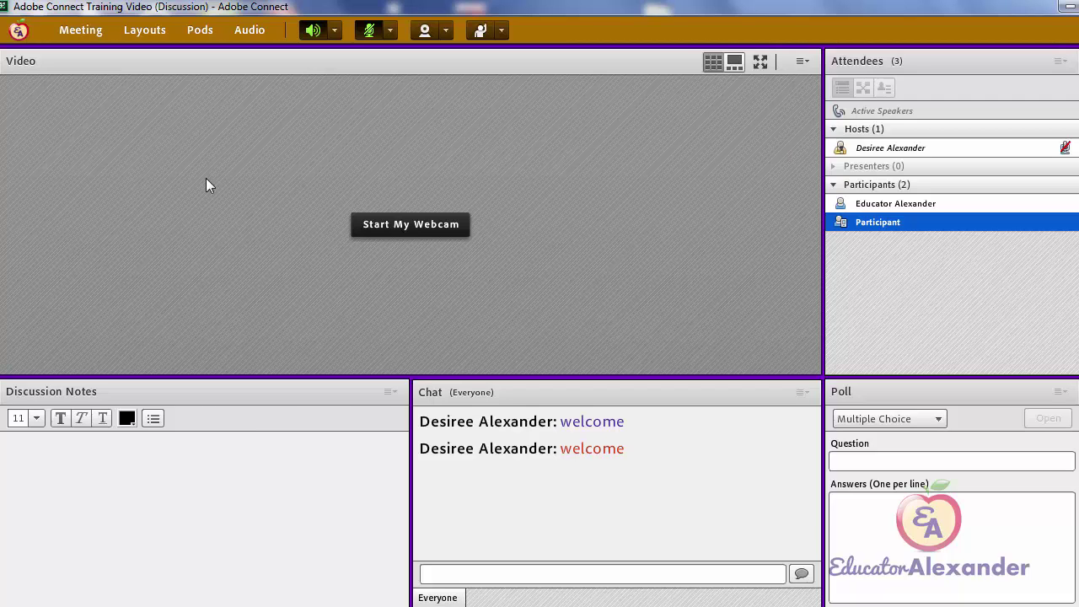
Type sample text into Discussion Notes and hide the Poll pod
left_click(174, 467)
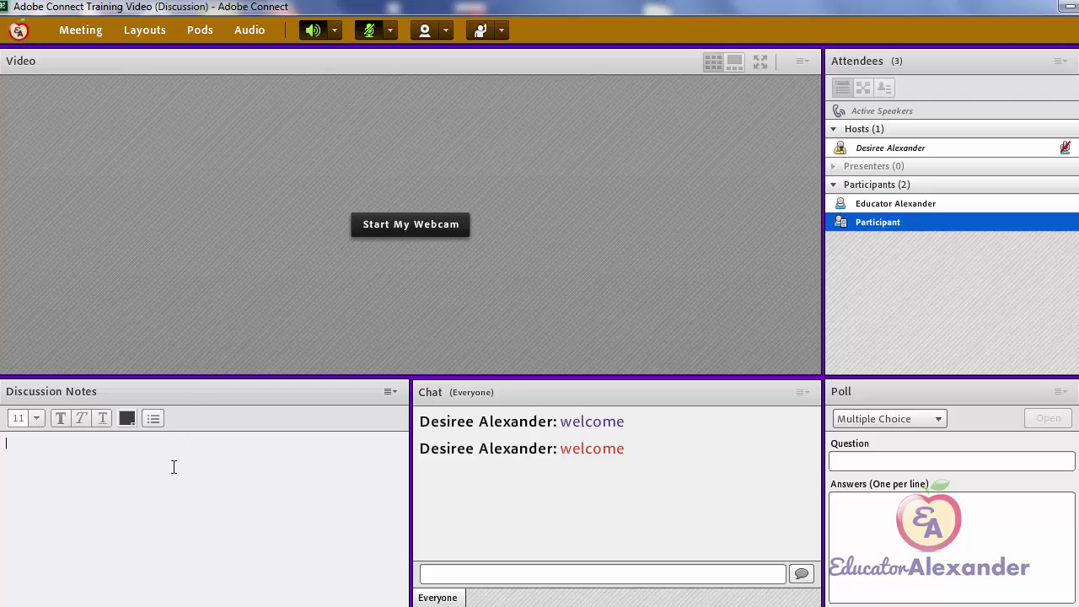
type("sdgfsjdfgsdfgdjfgsjfjfgsjdfgsdf")
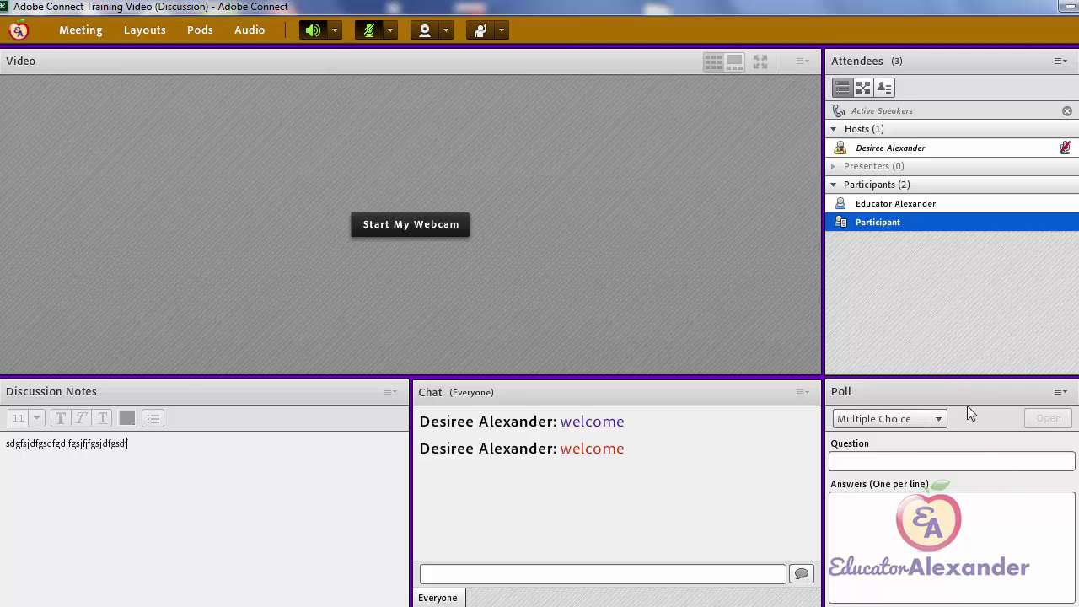
left_click(1059, 393)
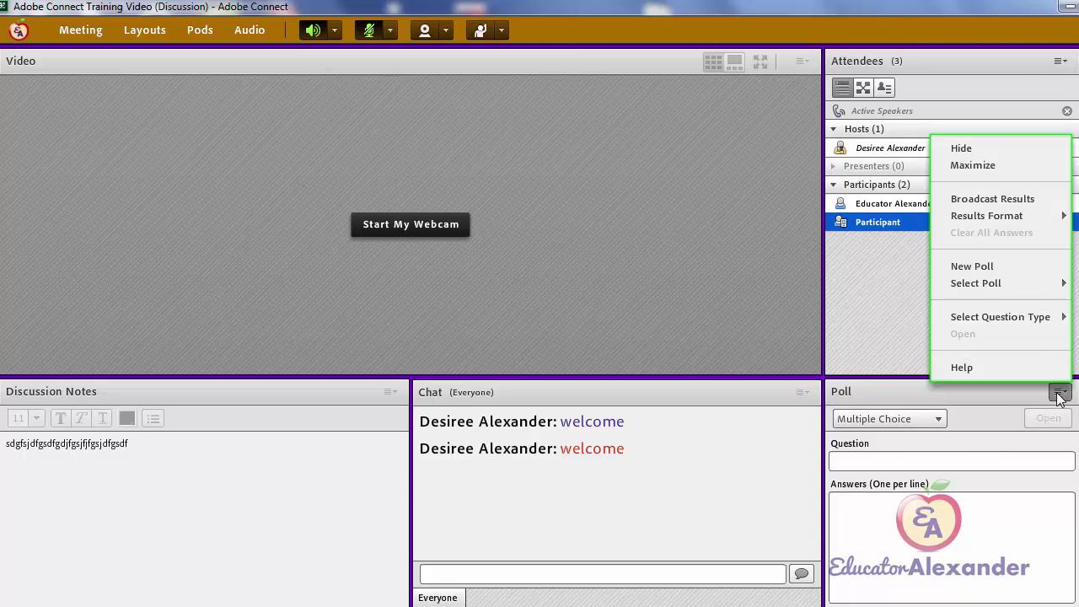
left_click(977, 149)
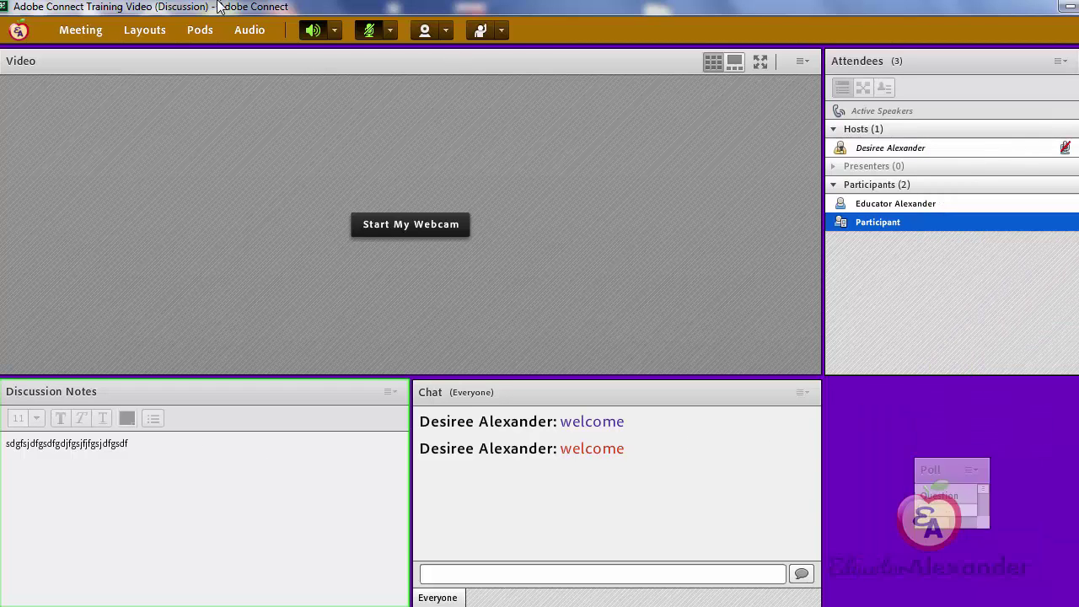
Add a new Notes pod and widen it by dragging the Chat divider left
left_click(200, 29)
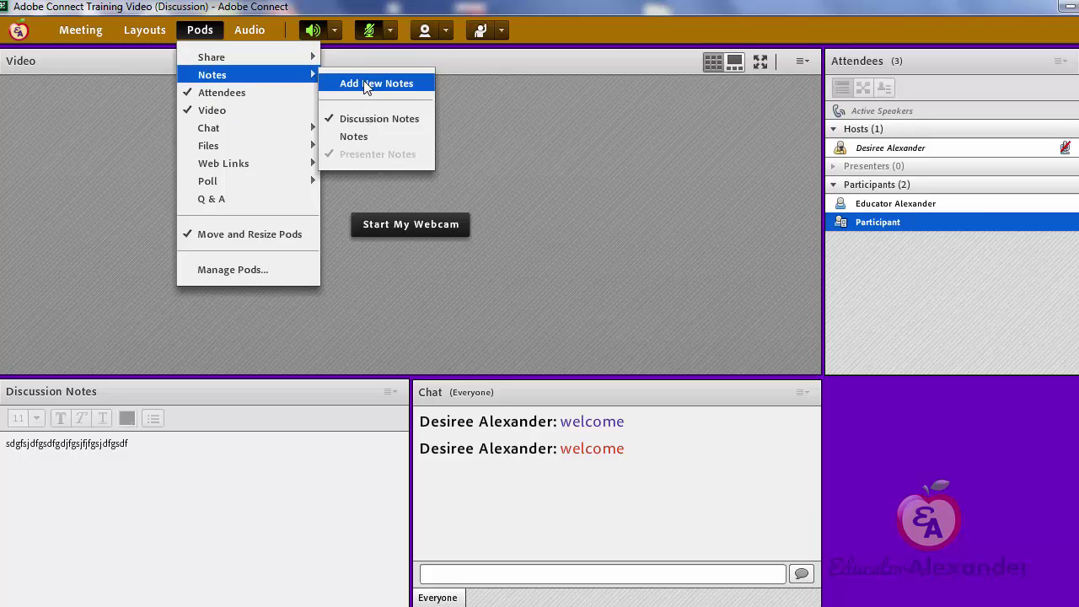
left_click(369, 85)
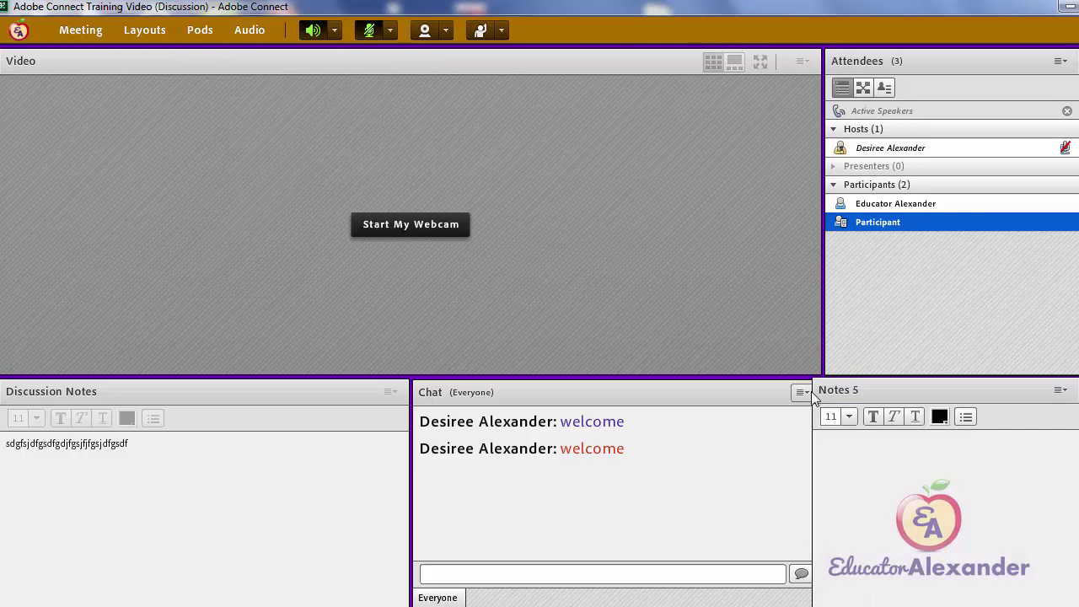
left_click(802, 392)
left_click_drag(866, 388, 824, 390)
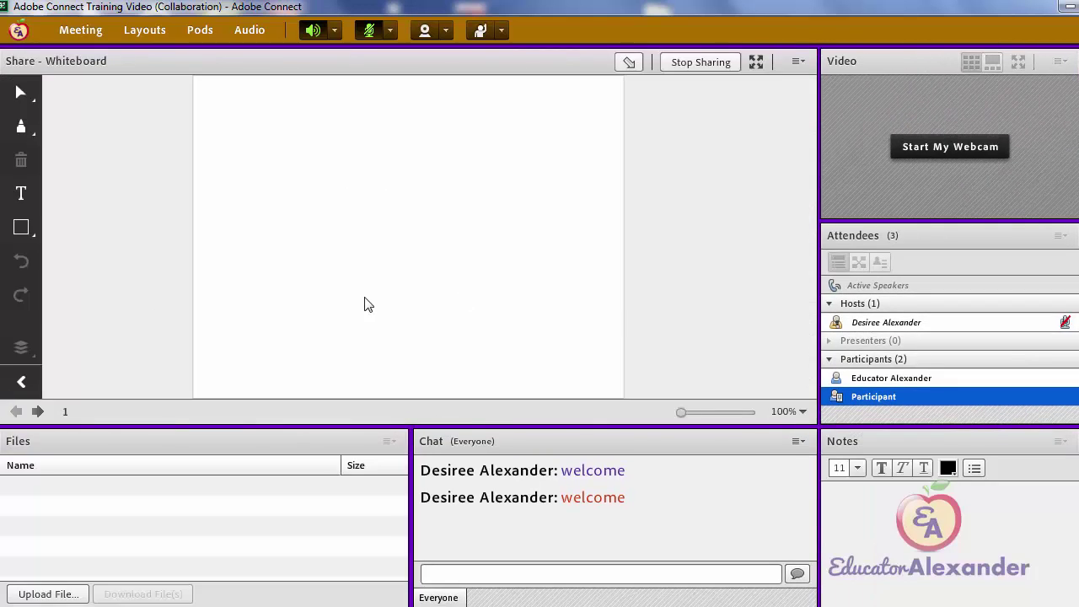
Draw a marker curve down the whiteboard and add a placeholder text box to its right
left_click(21, 127)
mouse_move(244, 100)
left_mouse_down()
mouse_move(359, 127)
mouse_move(403, 297)
left_mouse_up()
left_click(21, 227)
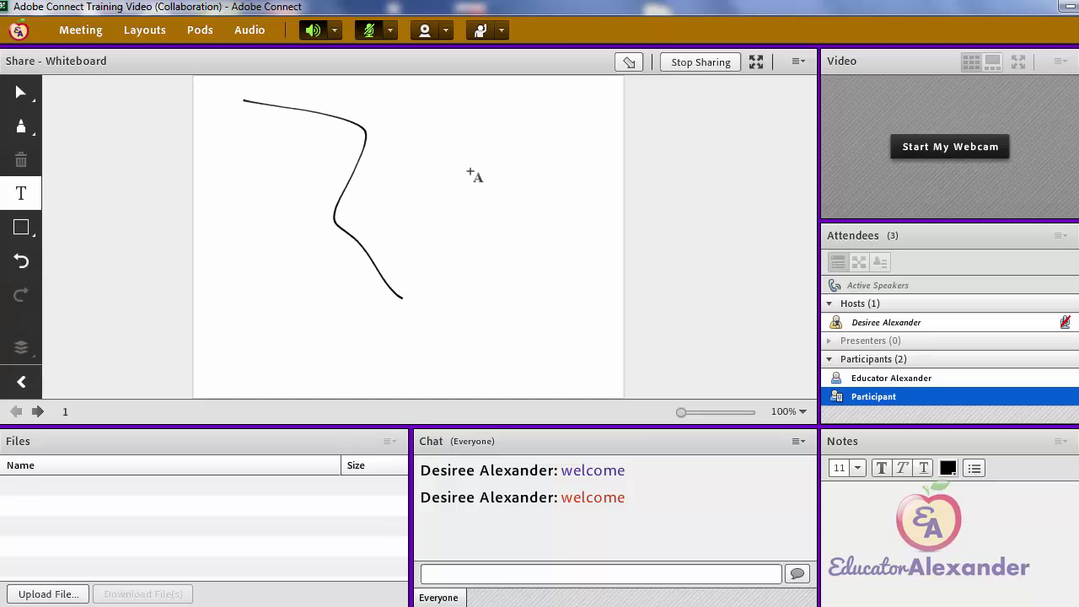
left_click(472, 174)
type("xvxcvzxcvxcvxcvxcvcx")
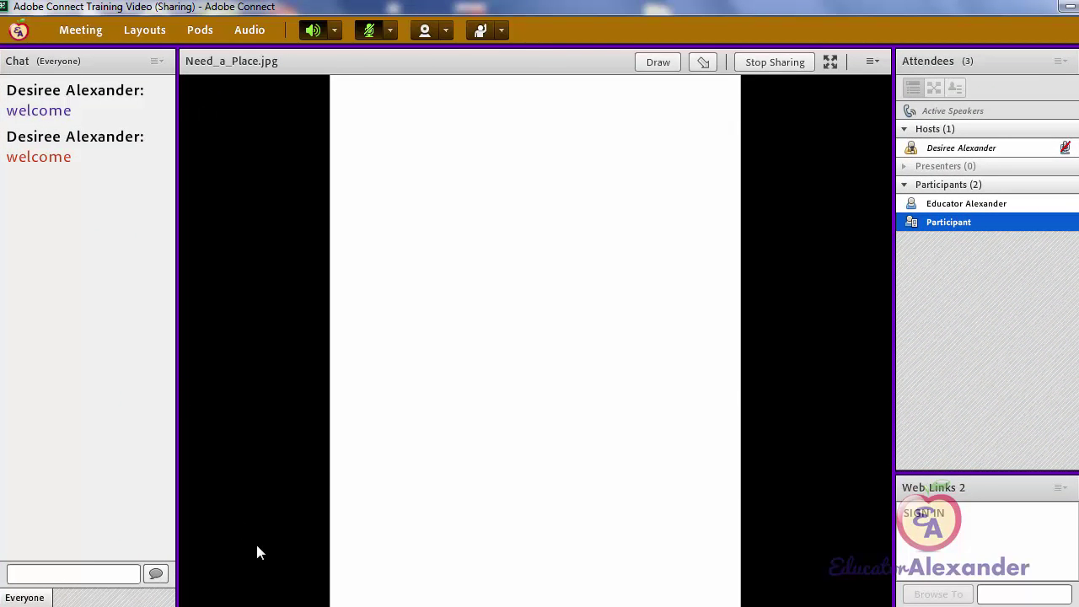
Replace the shared Need_a_Place.jpg with SLLA_TEST_.jpg uploaded from the computer
left_click(785, 65)
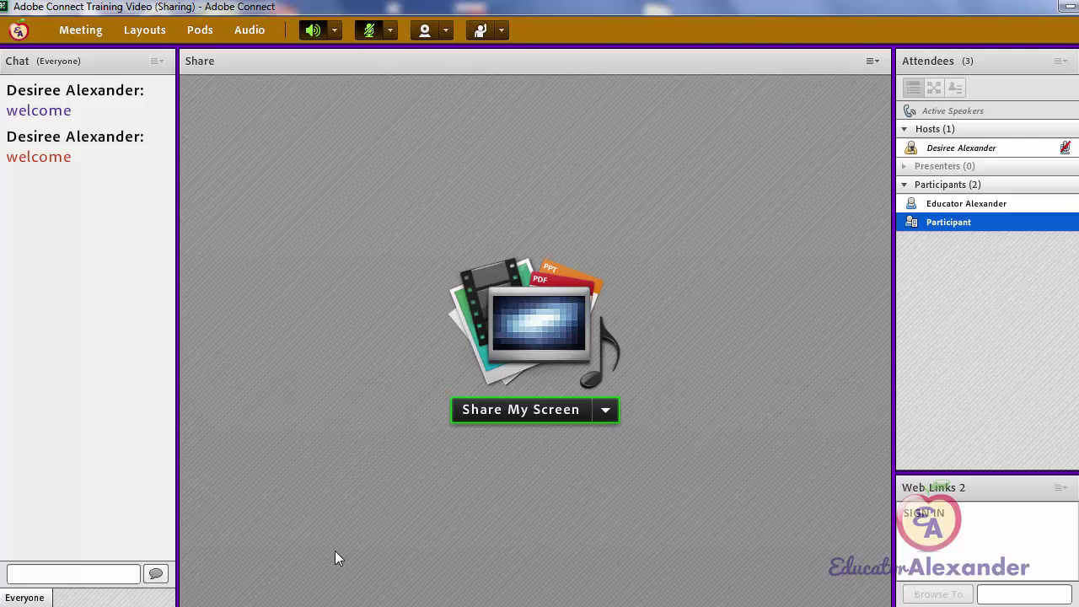
left_click(606, 412)
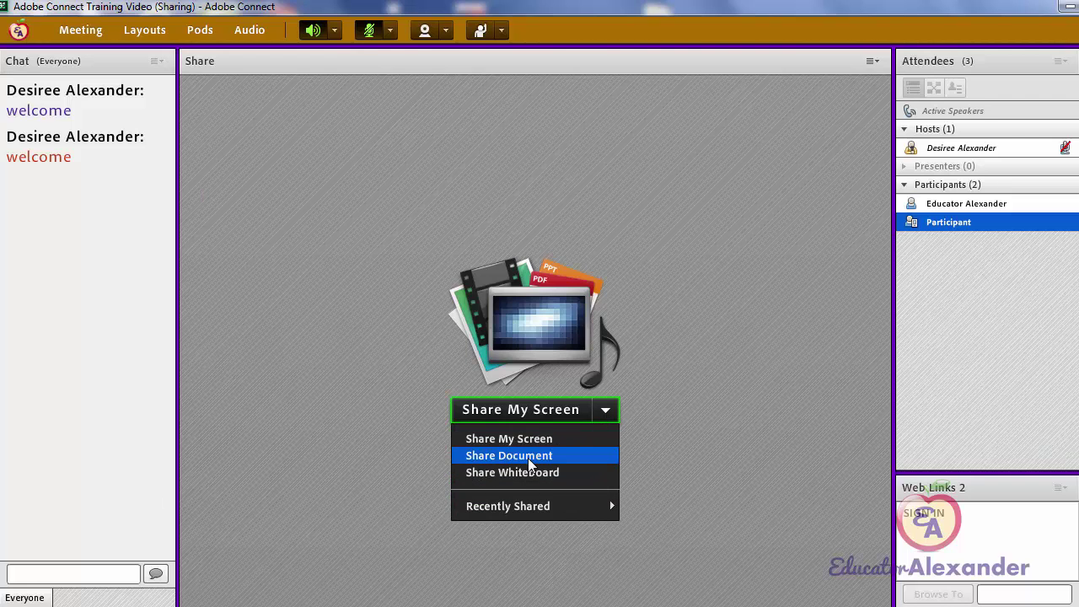
left_click(529, 455)
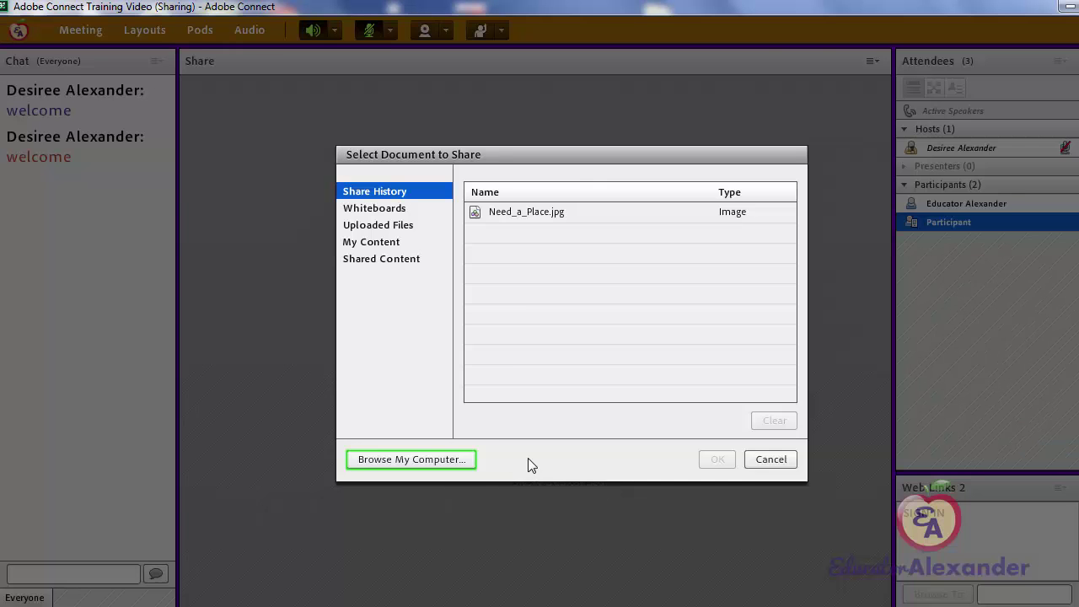
left_click(410, 461)
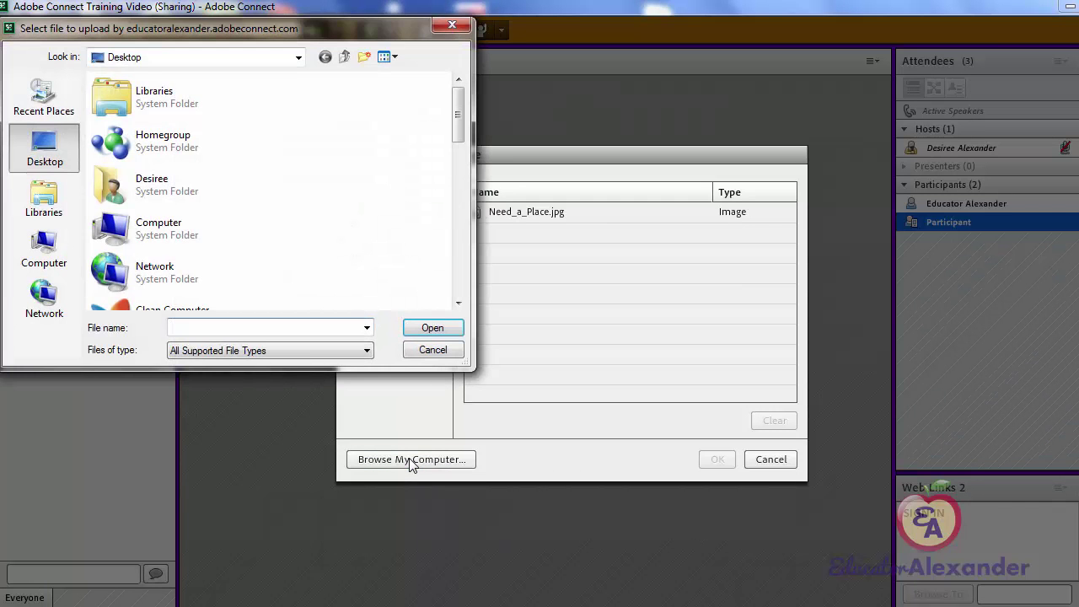
left_click_drag(457, 148, 461, 270)
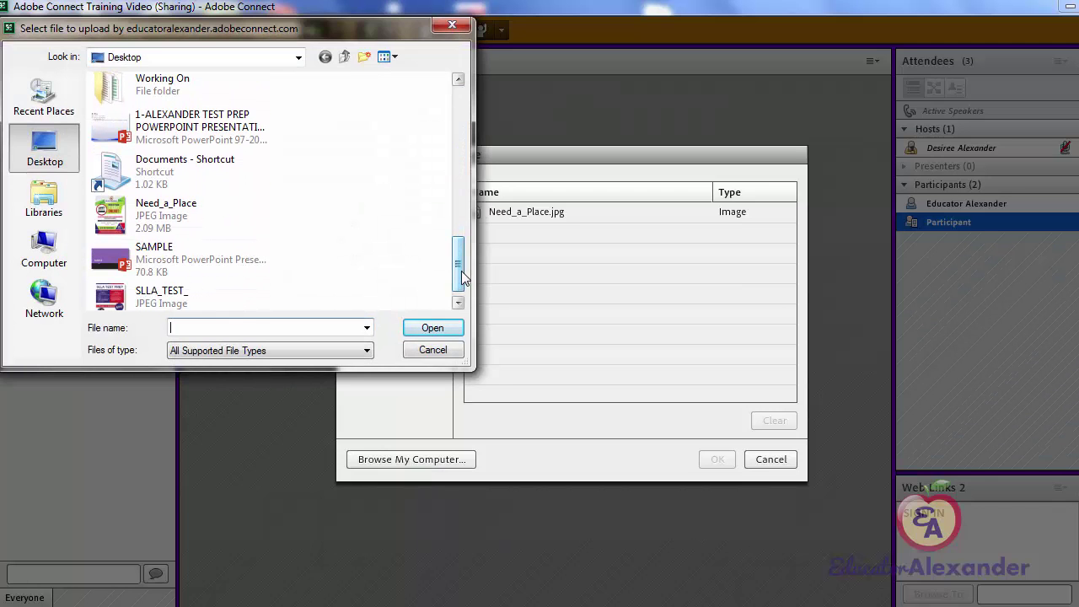
left_click(155, 302)
left_click(432, 327)
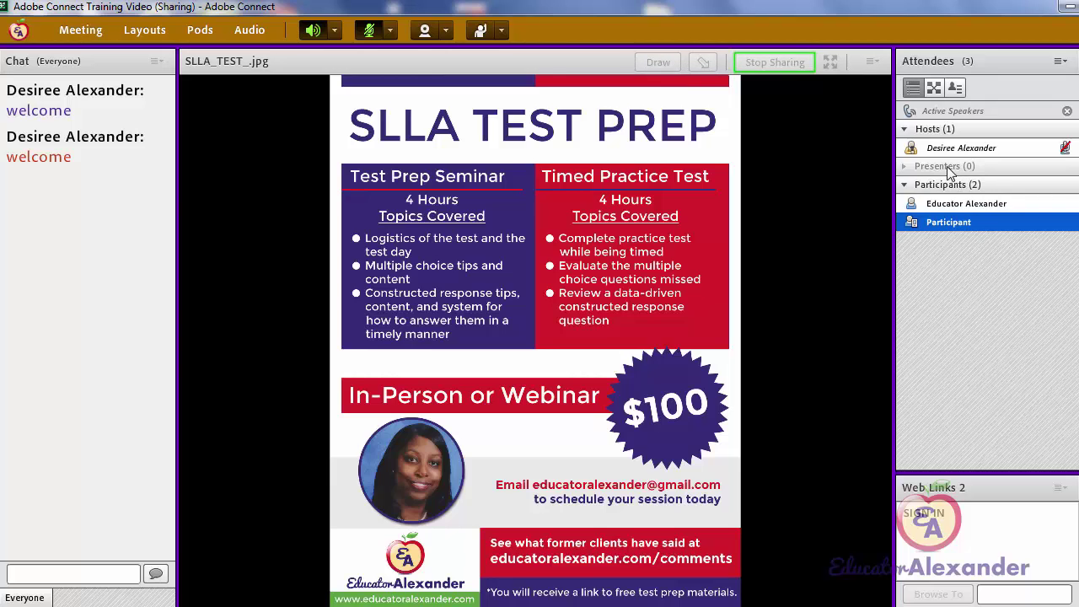
Circle SLLA with the marker and add 'YAY!' text on the flyer, then clear the marks
left_click(658, 63)
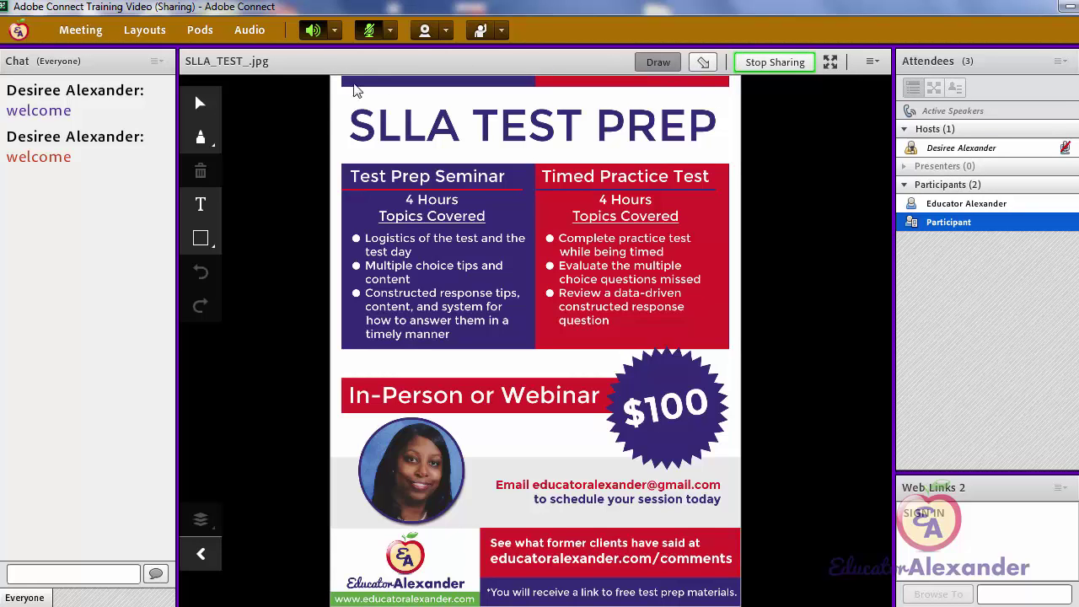
left_click(200, 137)
mouse_move(357, 135)
left_mouse_down()
mouse_move(375, 150)
mouse_move(410, 76)
left_mouse_up()
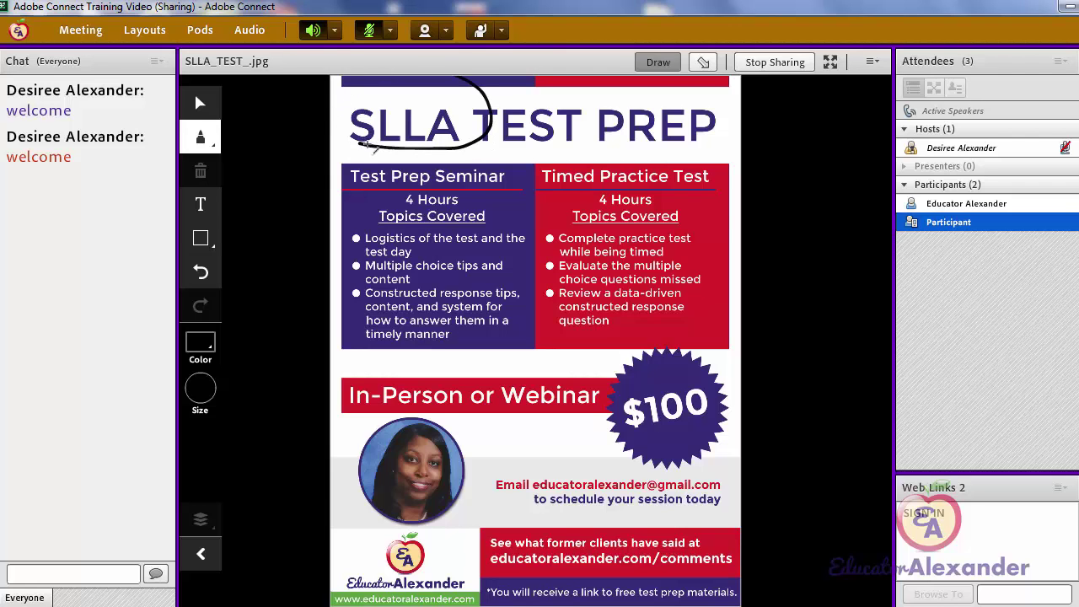
left_click(202, 208)
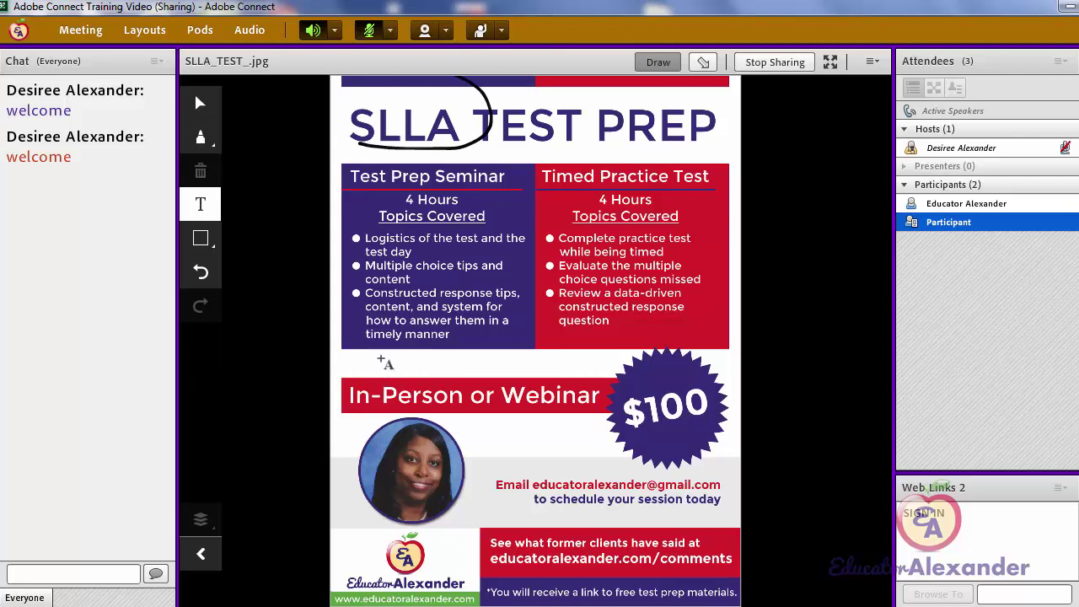
type("YAY!")
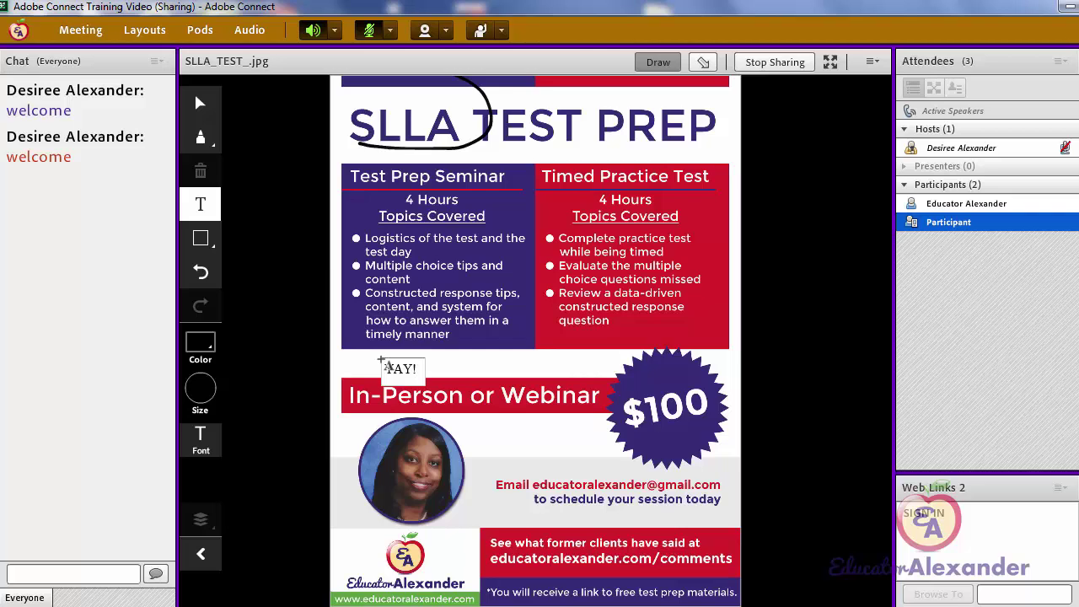
left_click(660, 66)
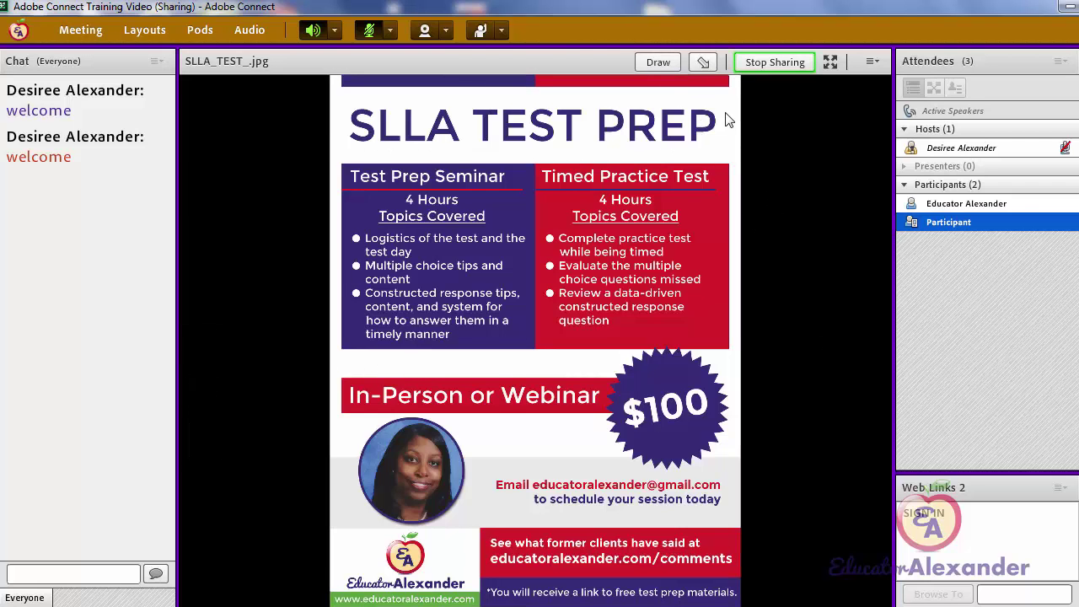
Point the presenter arrow at the $100 badge and beside the photo
left_click(704, 62)
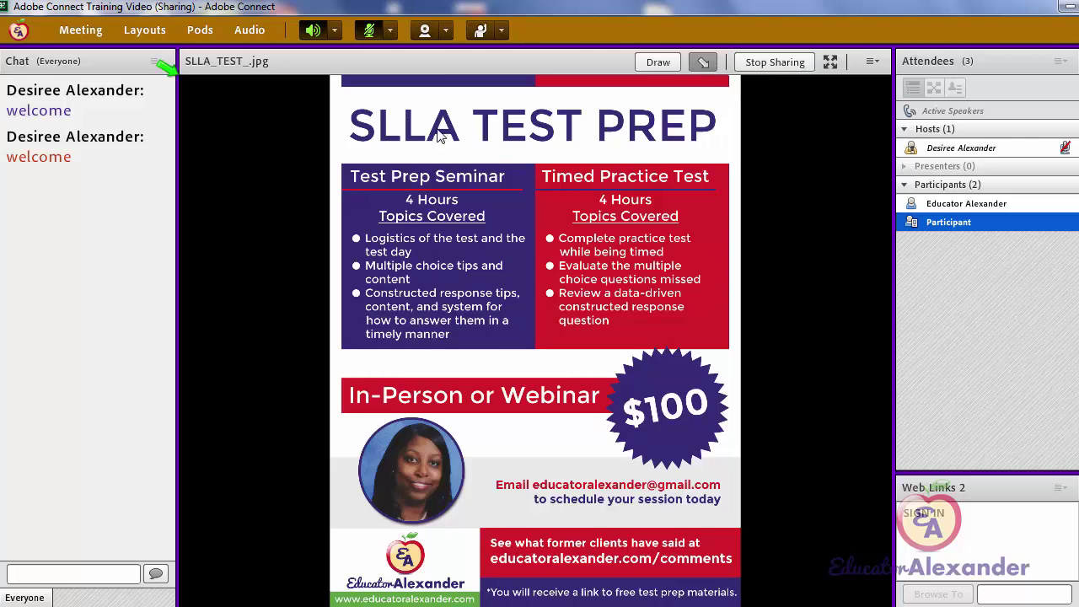
left_click(616, 369)
left_click(483, 438)
Stop sharing the SLLA flyer and share SAMPLE.pptx from the computer instead
left_click(780, 64)
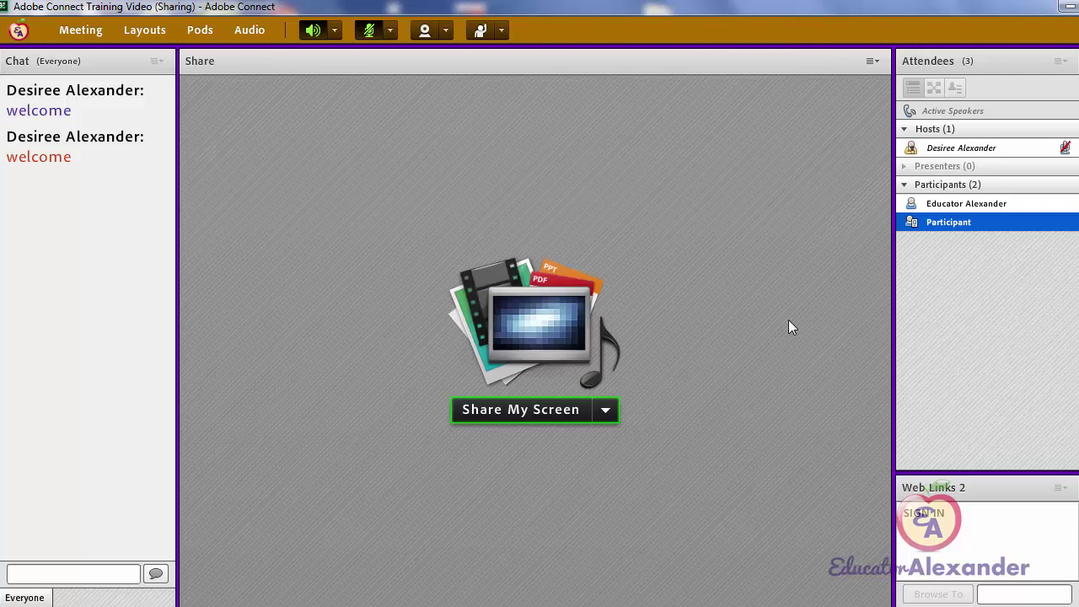
left_click(606, 411)
left_click(501, 452)
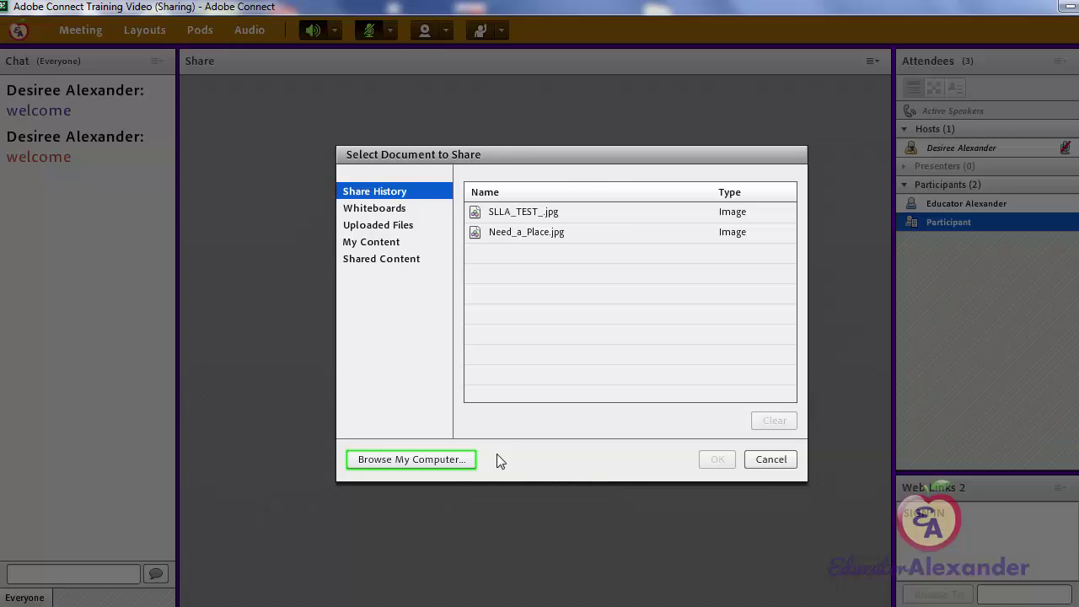
left_click(435, 463)
left_click_drag(469, 114, 474, 285)
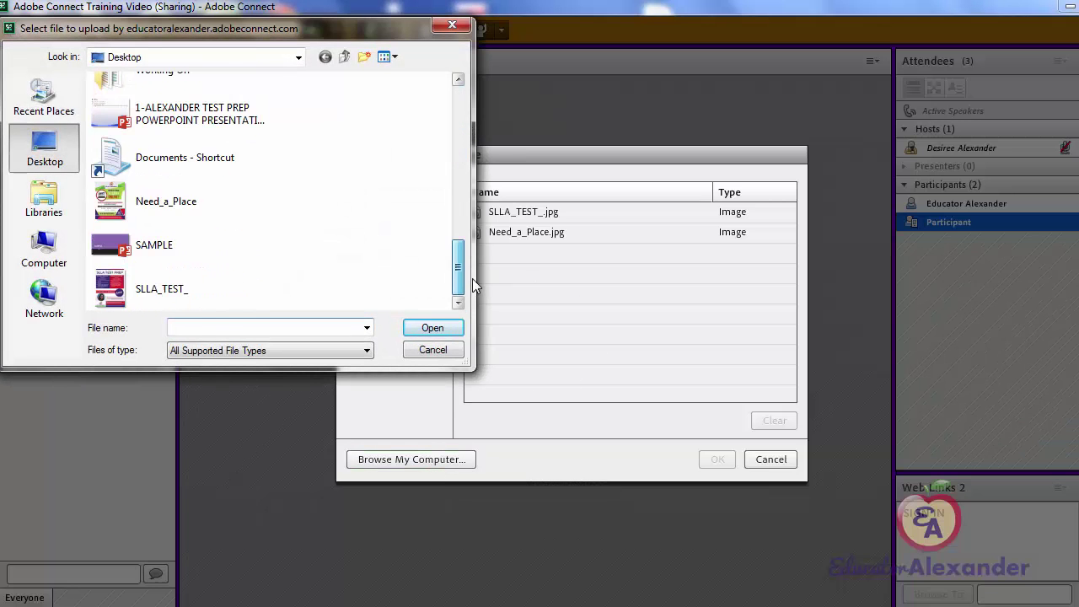
double_click(202, 236)
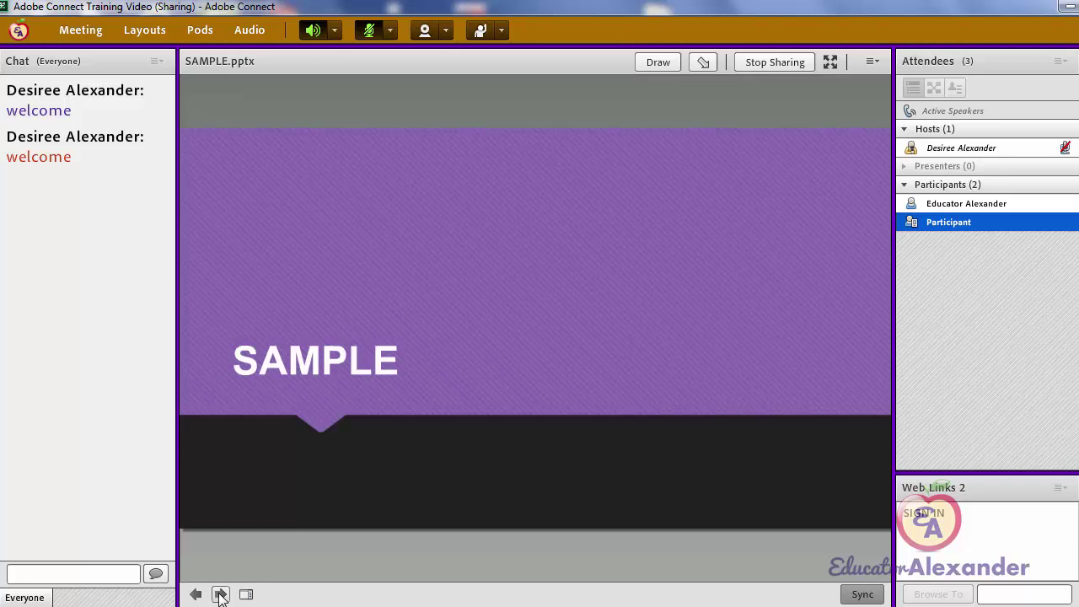
left_click(219, 594)
left_click(196, 595)
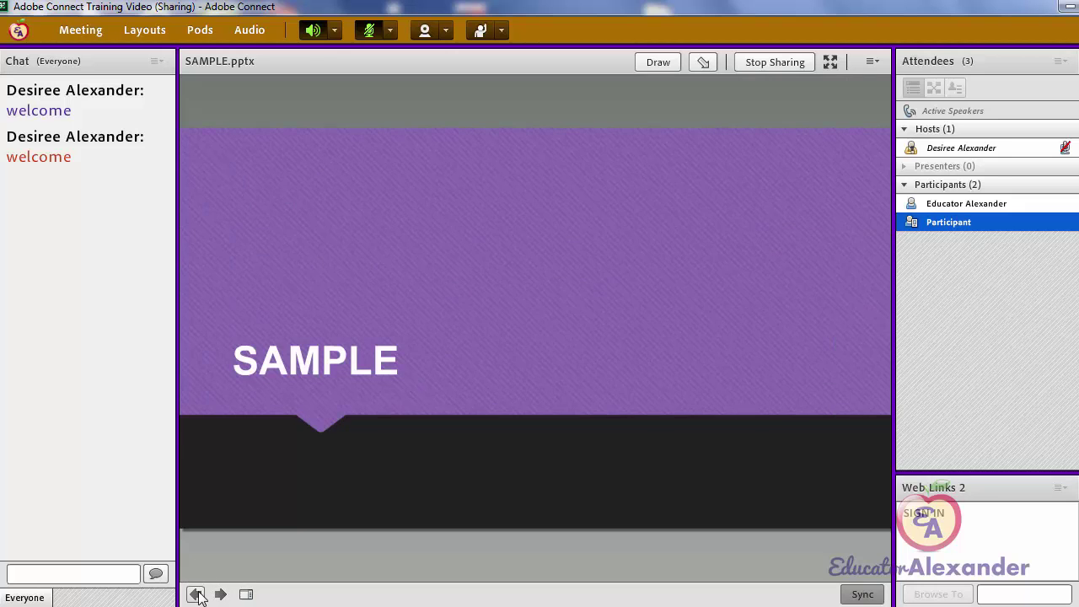
left_click(247, 595)
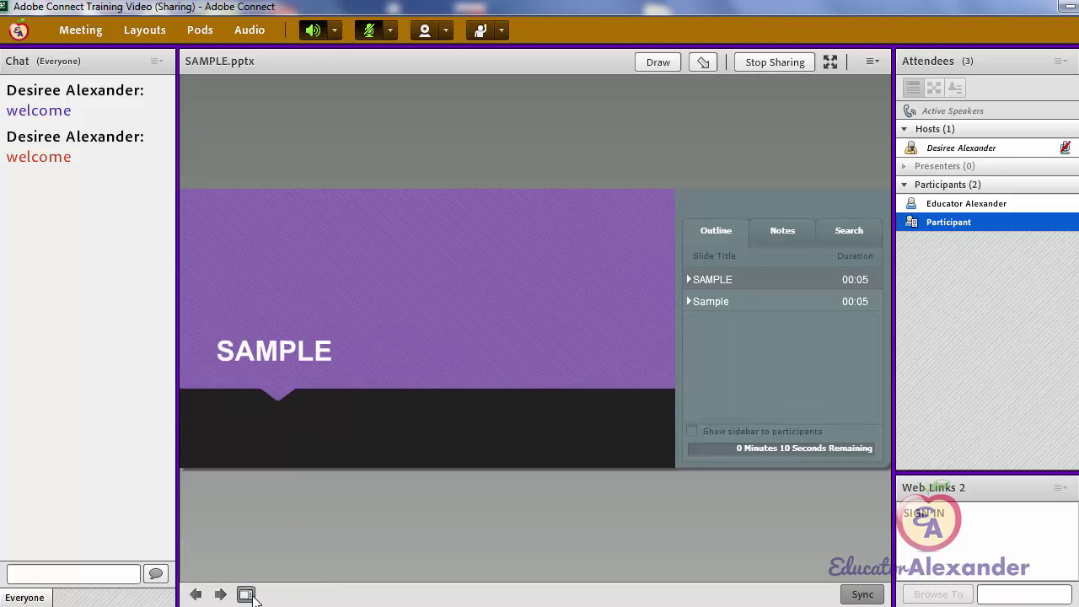
left_click(789, 300)
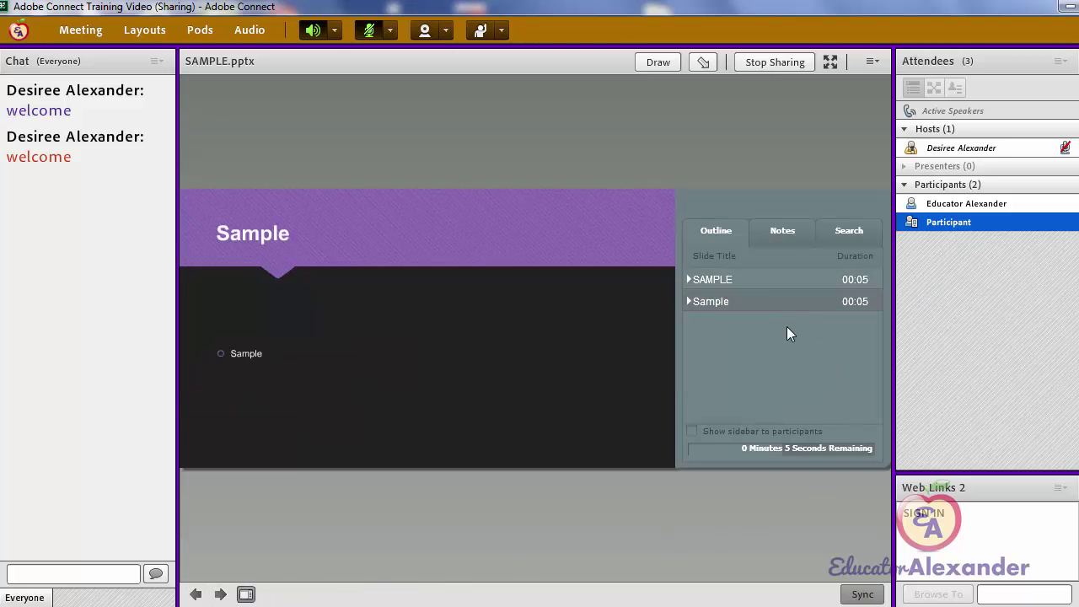
left_click(764, 279)
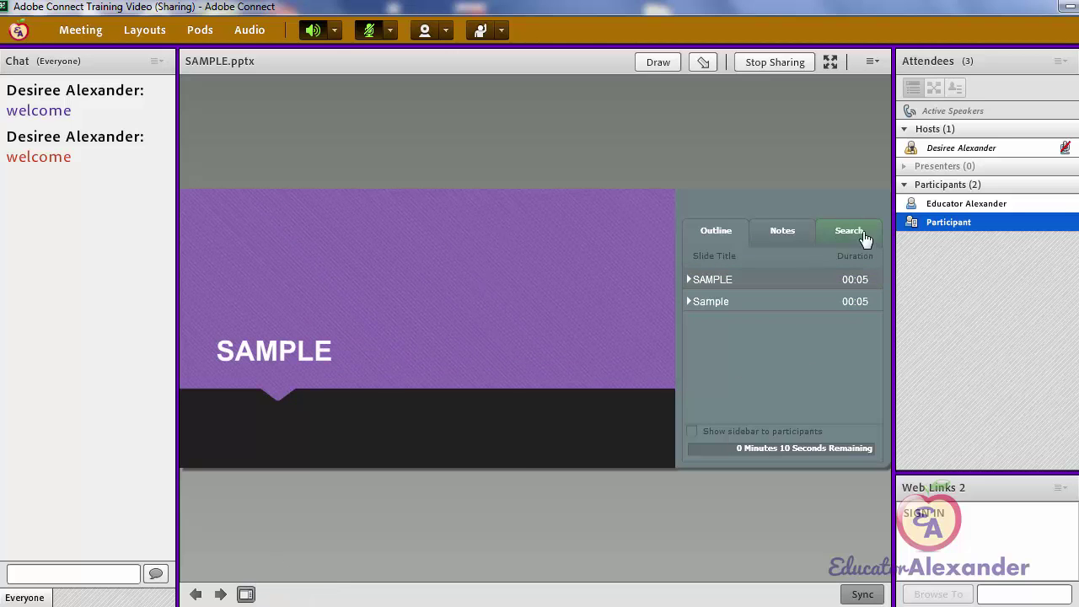
left_click(784, 232)
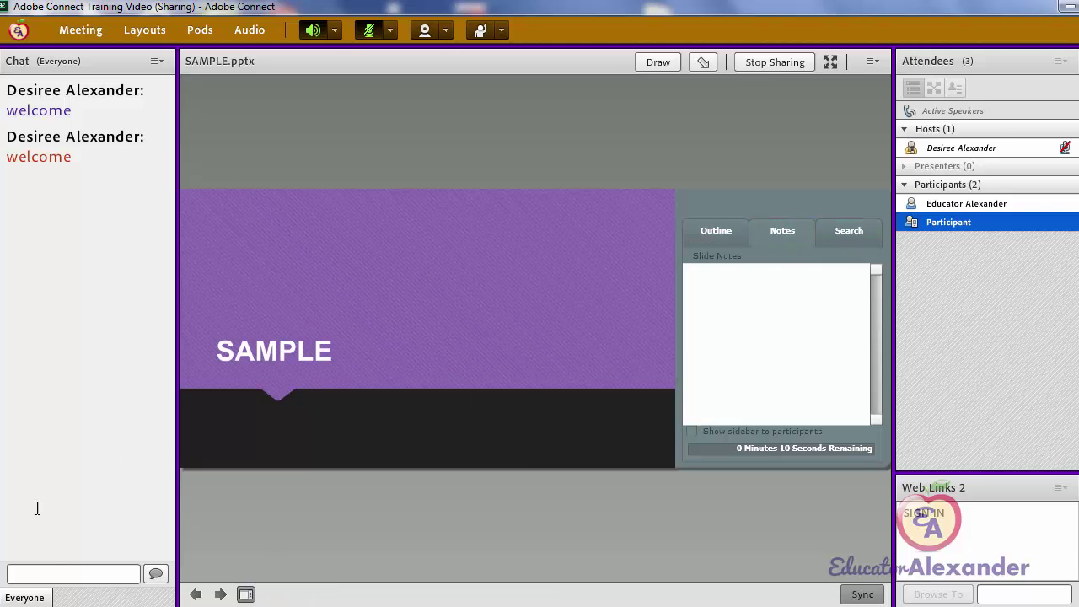
left_click(246, 595)
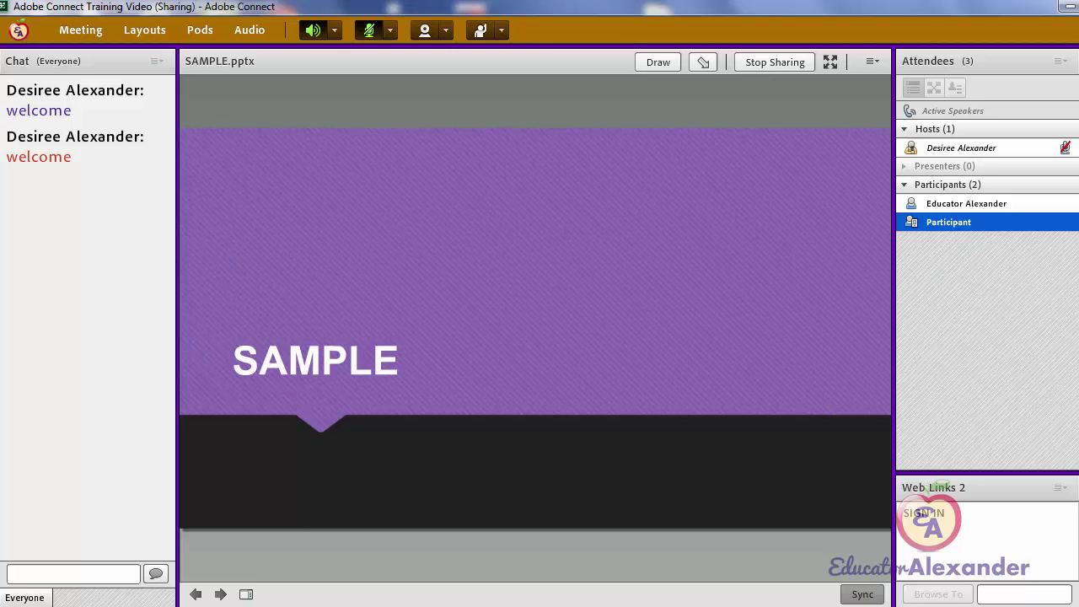
End the SAMPLE deck share and start sharing the whole Desktop
left_click(774, 64)
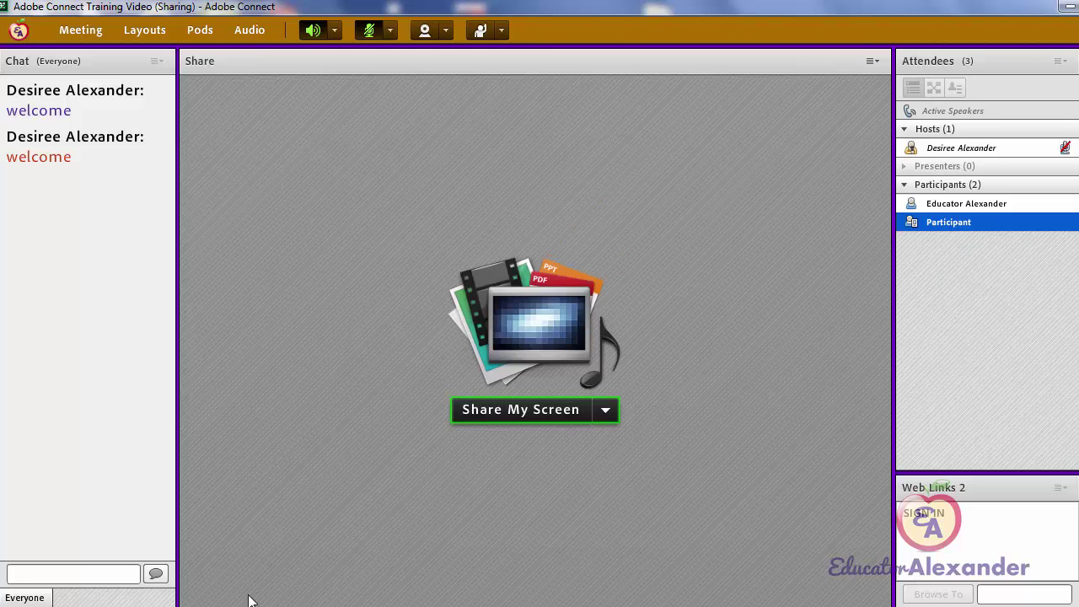
left_click(538, 414)
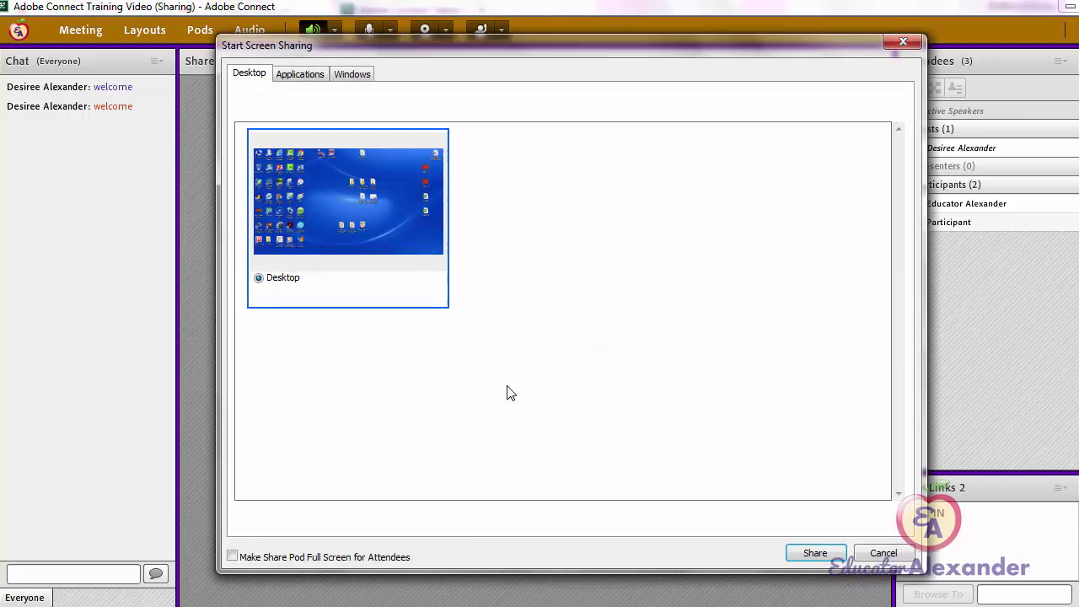
left_click(283, 76)
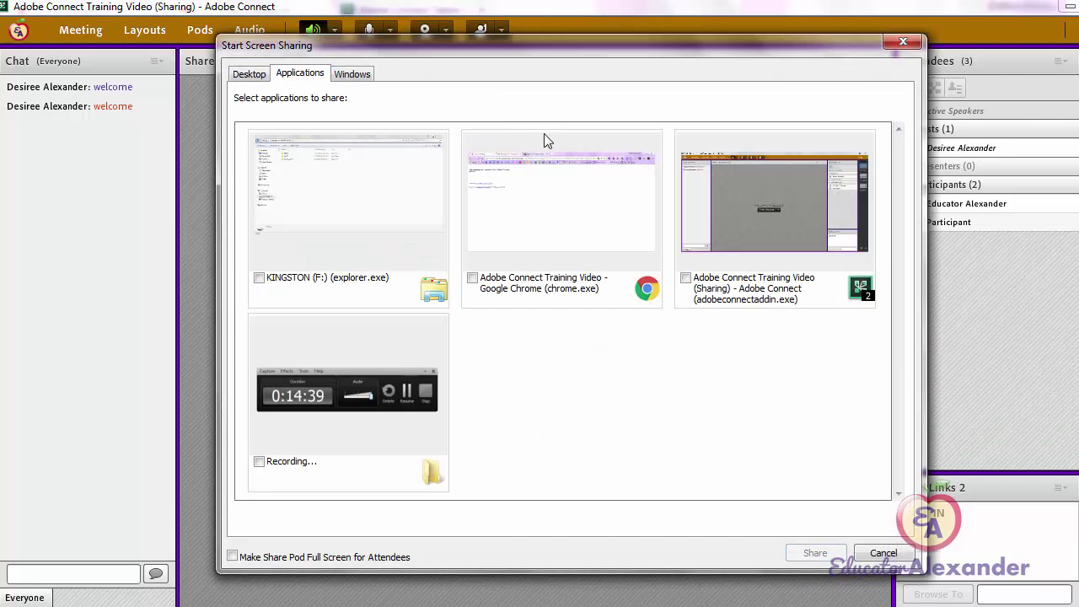
left_click(247, 74)
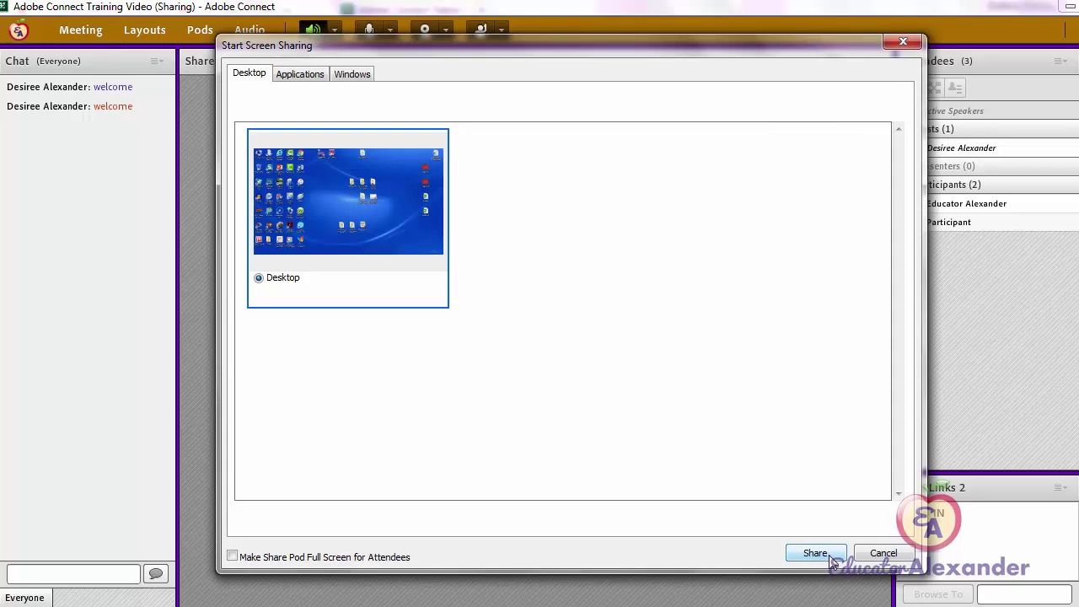
left_click(831, 558)
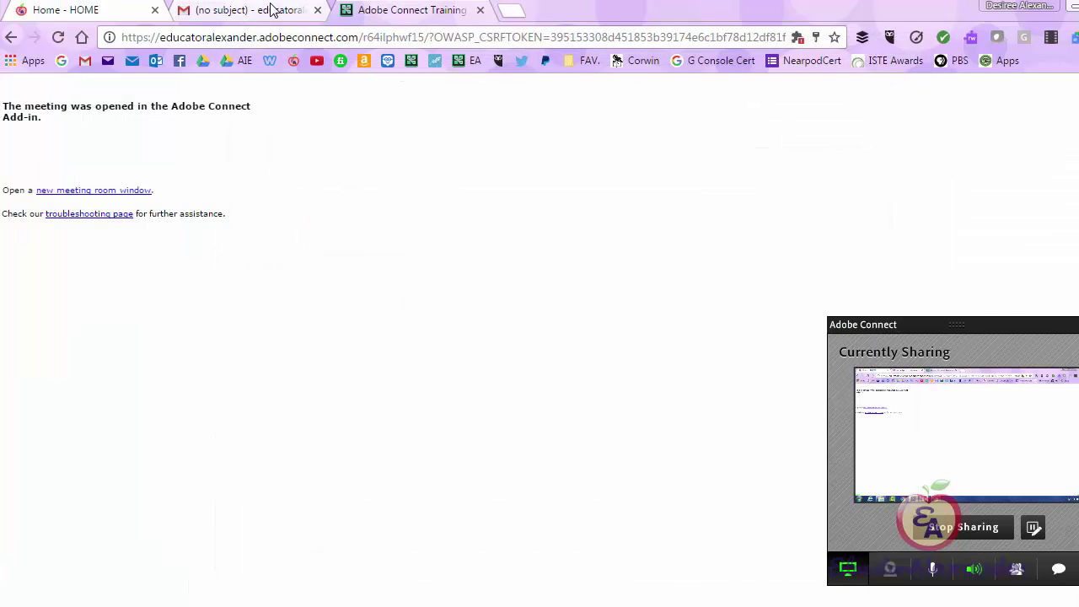
Show the website's Home page and briefly check the attendee list and chat
left_click(130, 10)
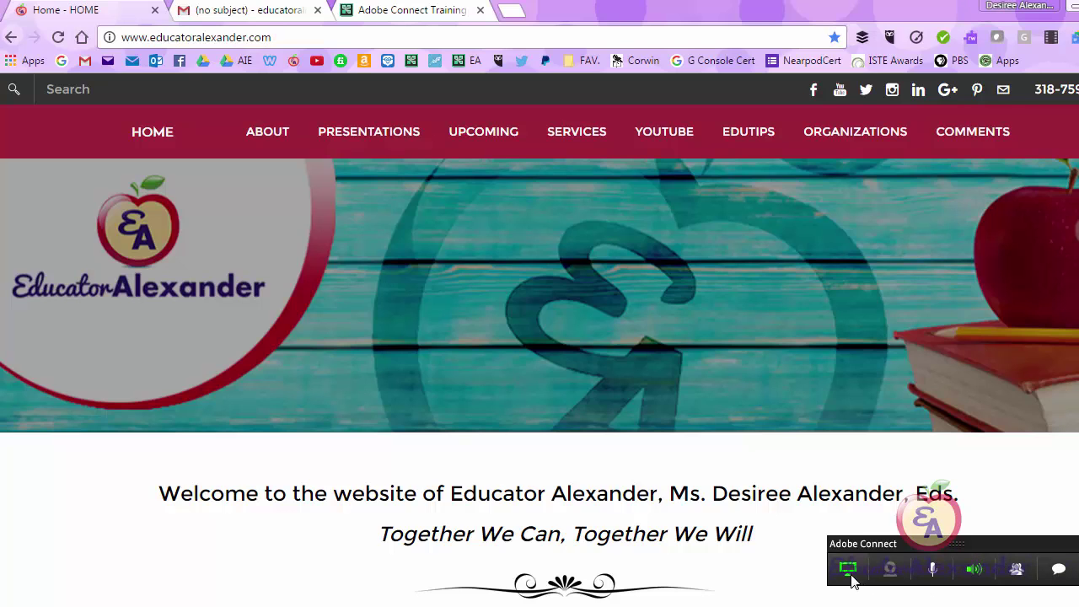
left_click(1014, 570)
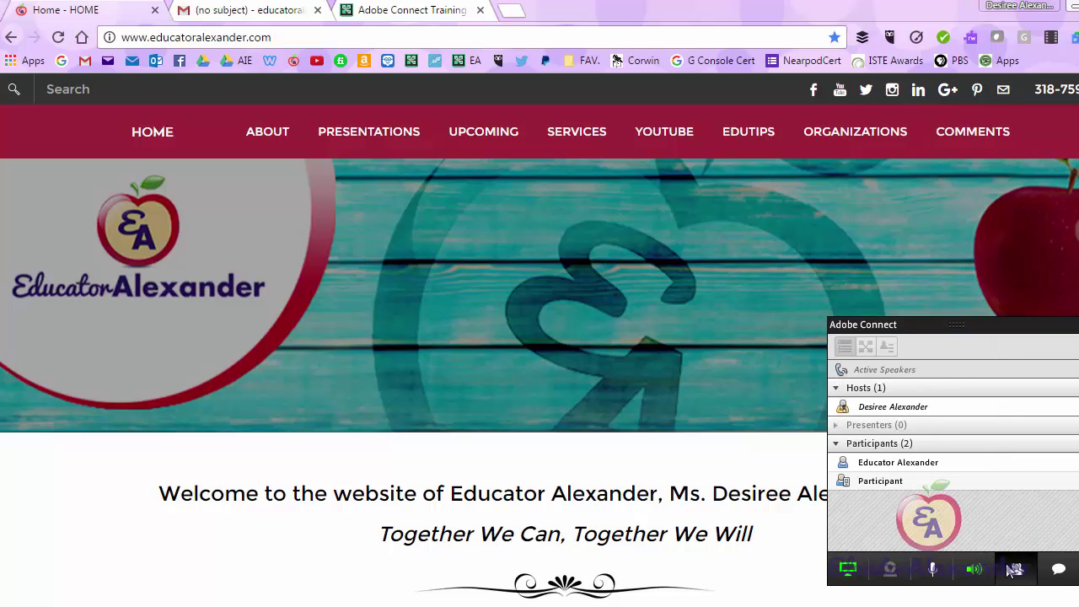
left_click(1014, 570)
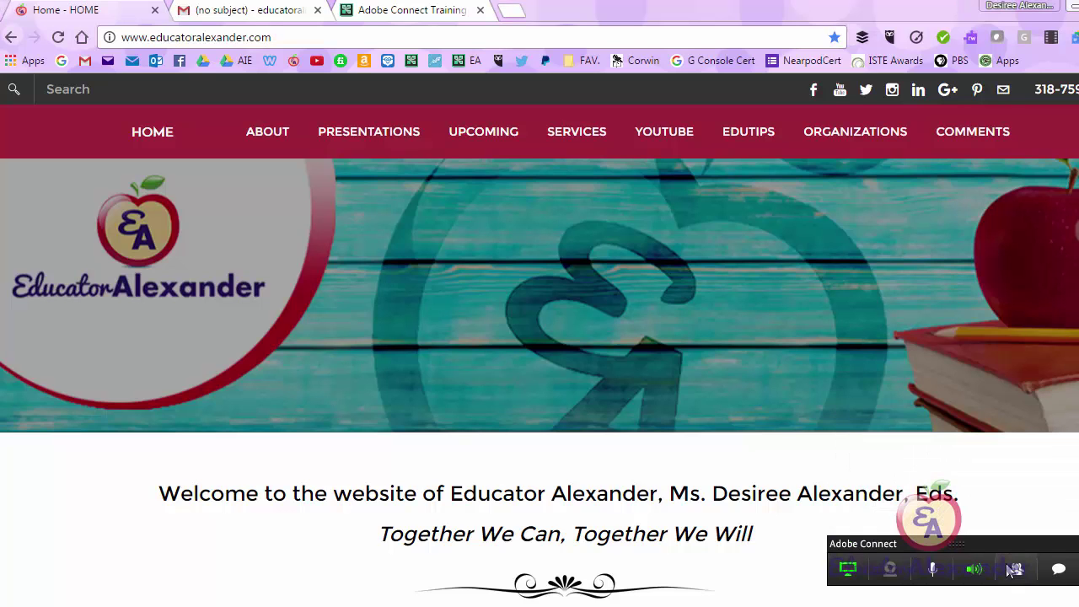
left_click(1059, 570)
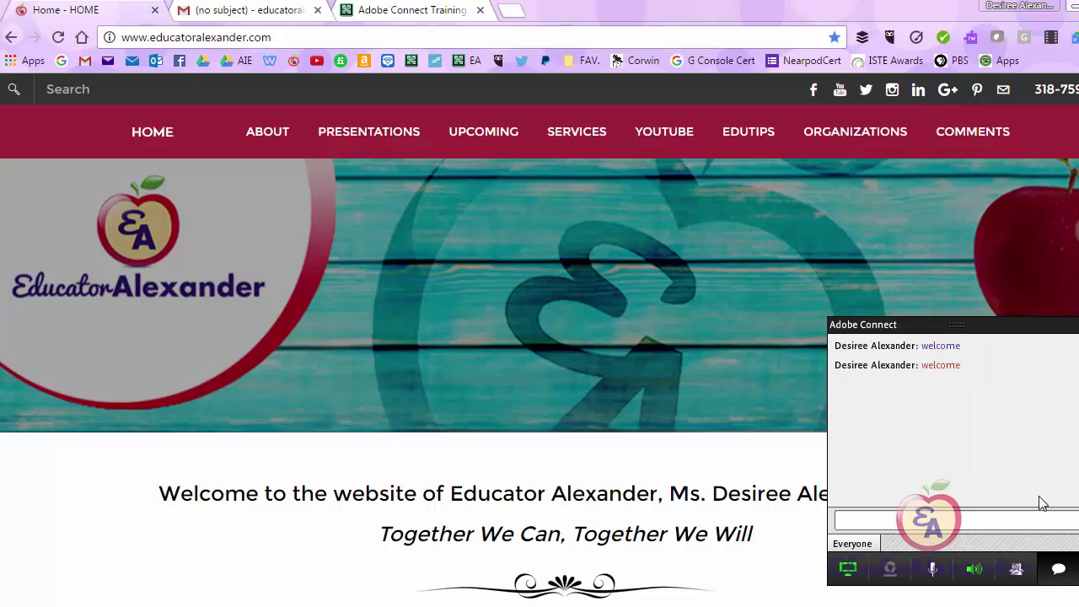
left_click(1060, 573)
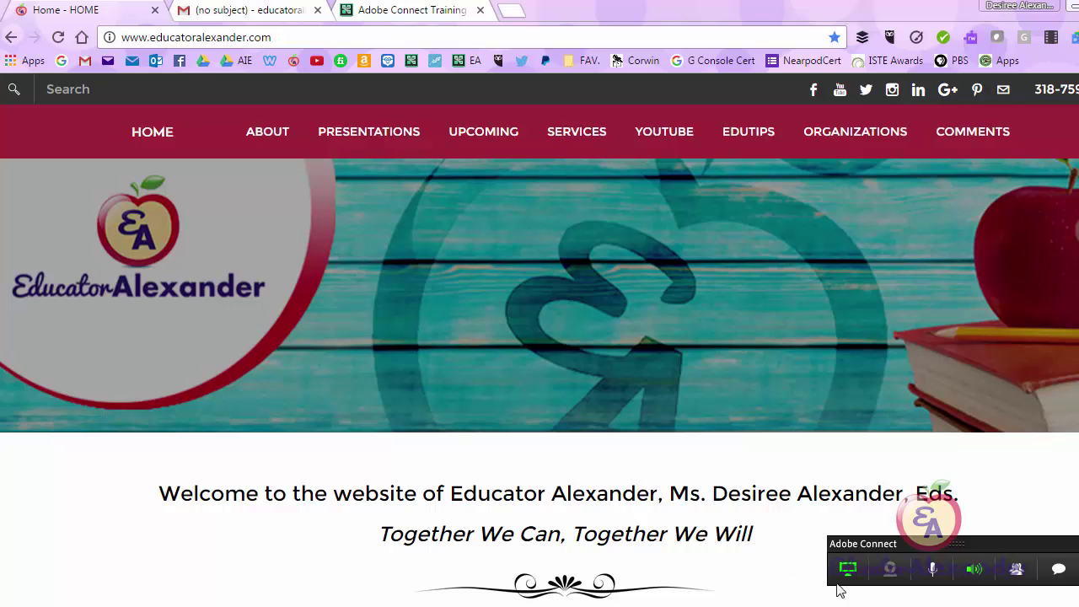
Reopen the chat, check the Participant and Everyone tabs, and show the sharing preview
left_click(1060, 571)
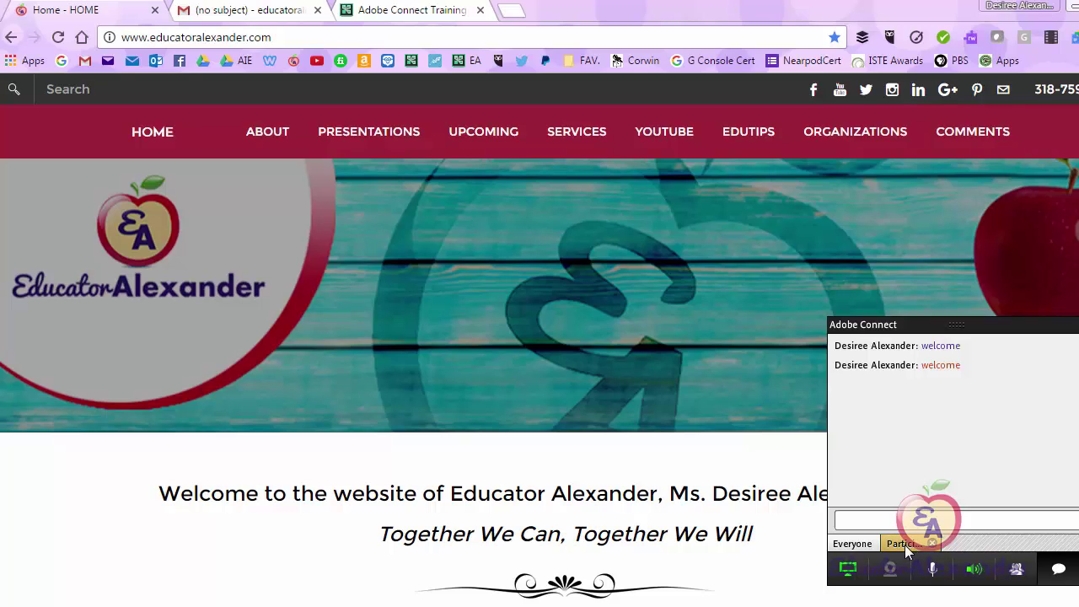
left_click(903, 544)
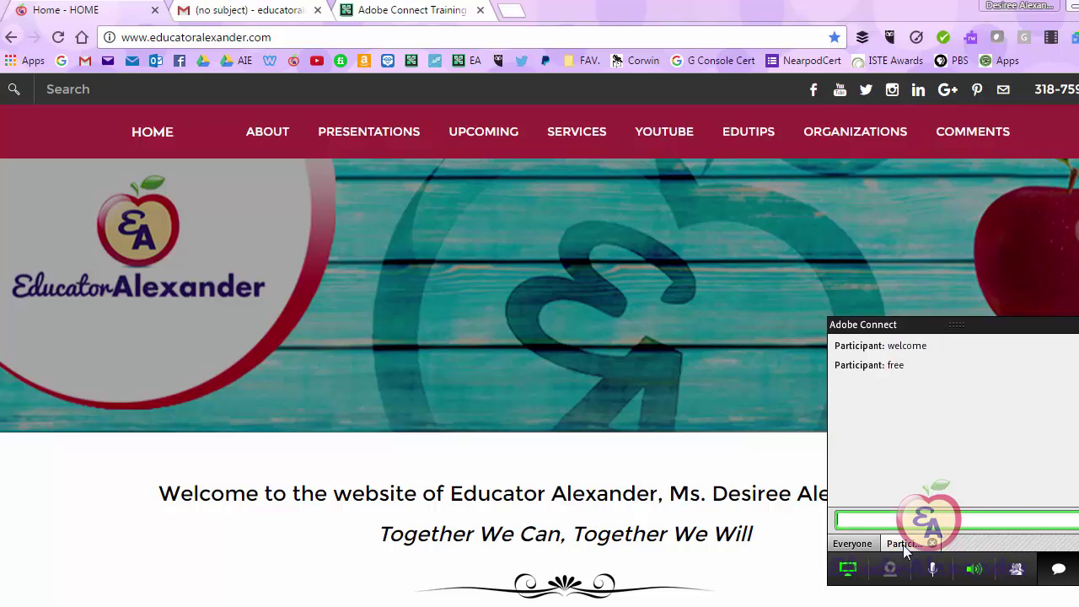
left_click(855, 541)
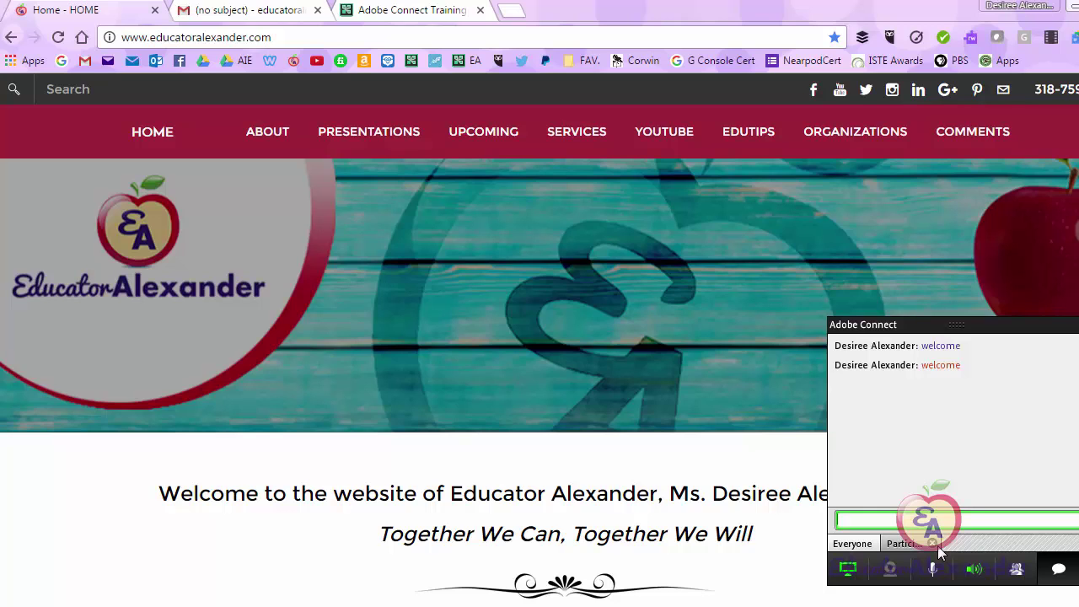
left_click(849, 576)
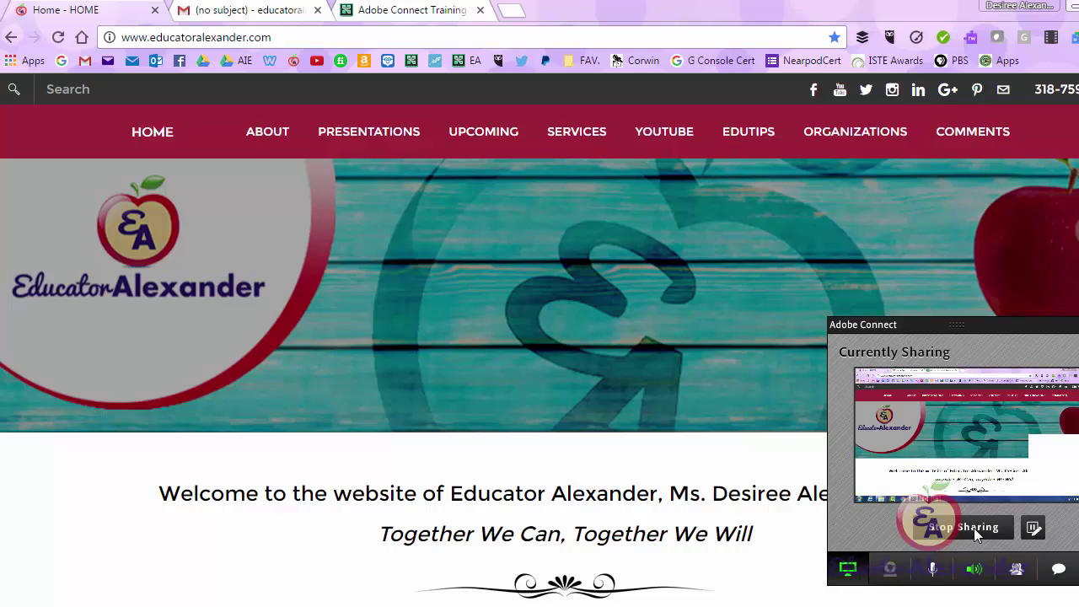
Stop the desktop share and share the SLLA_TEST_.jpg flyer as a document
left_click(975, 528)
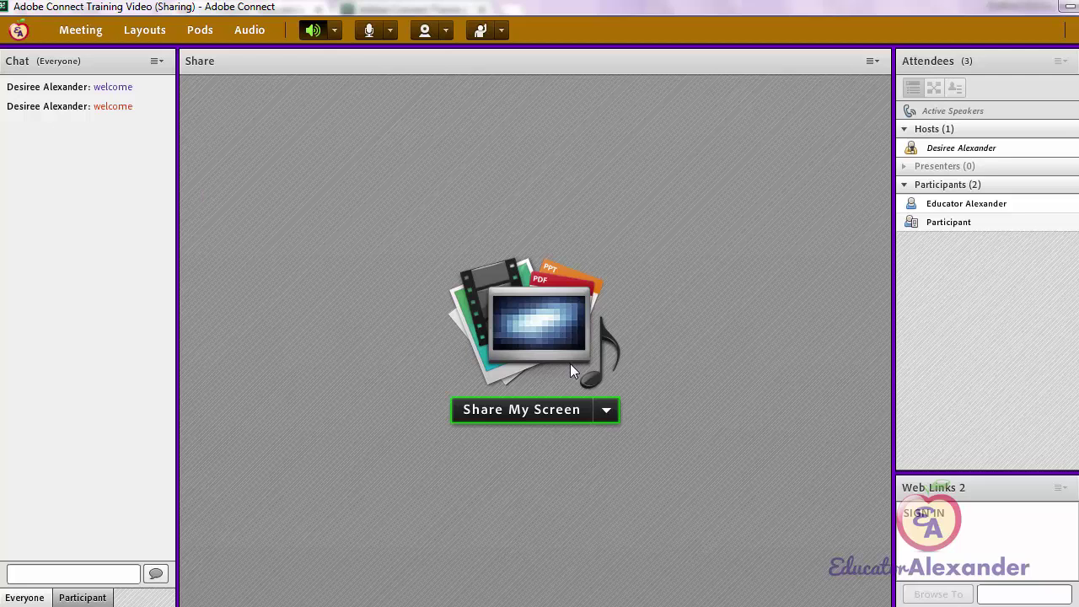
left_click(612, 408)
left_click(585, 454)
left_click(554, 236)
double_click(553, 239)
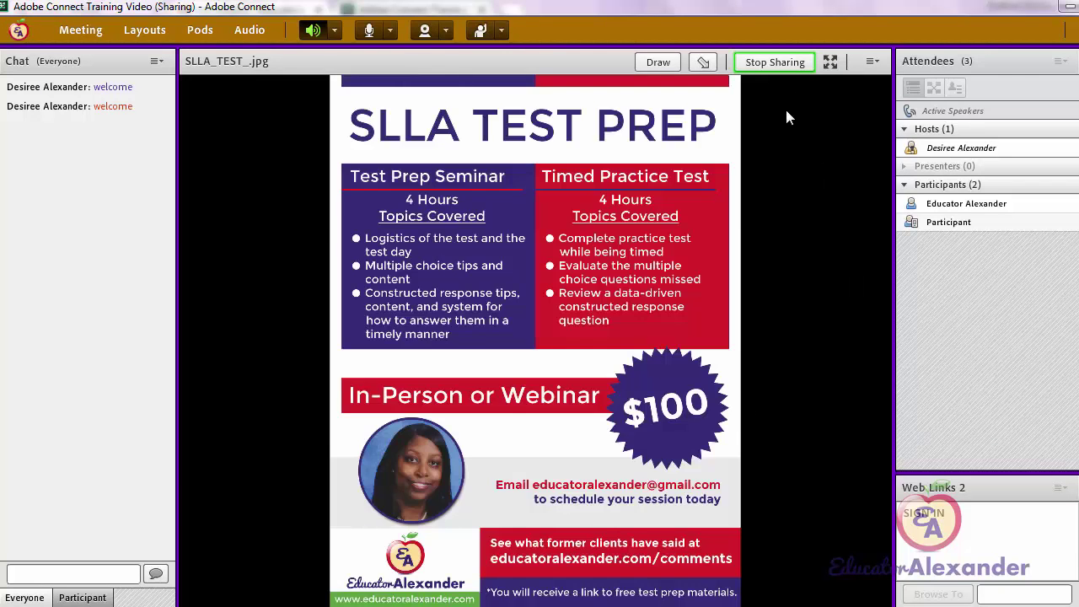
Swap the SLLA flyer for Need_a_Place.jpg and bring the meeting window back into focus
left_click(775, 62)
left_click(606, 410)
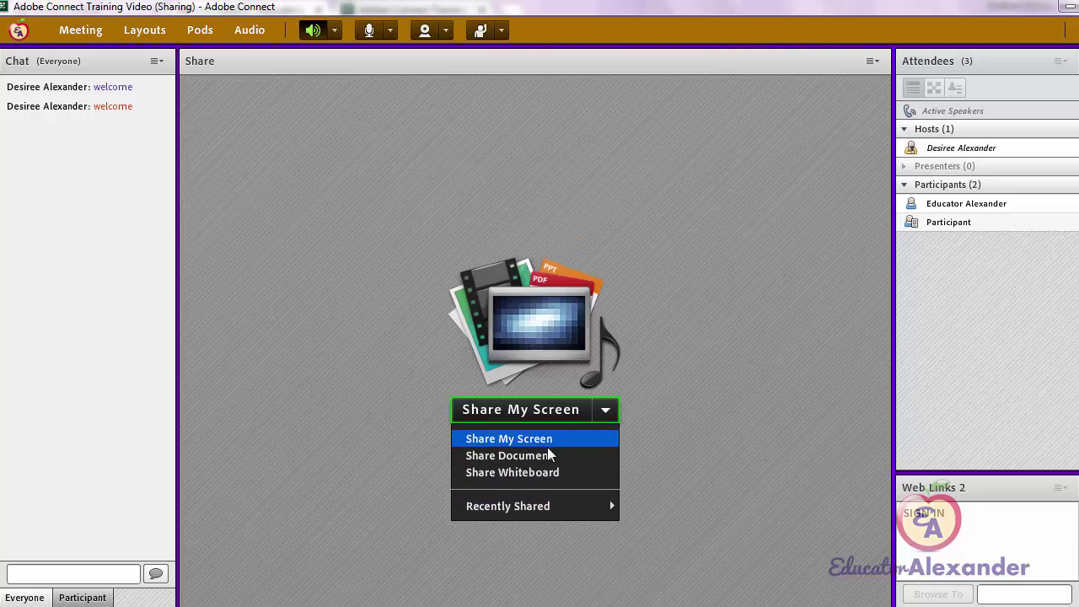
left_click(548, 455)
double_click(559, 253)
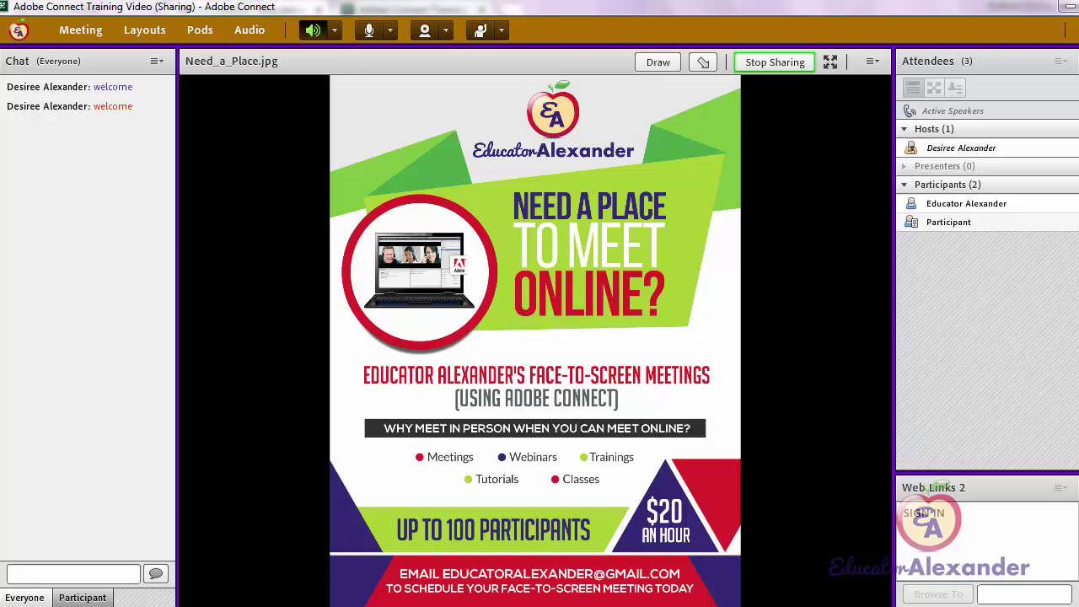
mouse_move(278, 605)
left_click(371, 544)
left_click(934, 89)
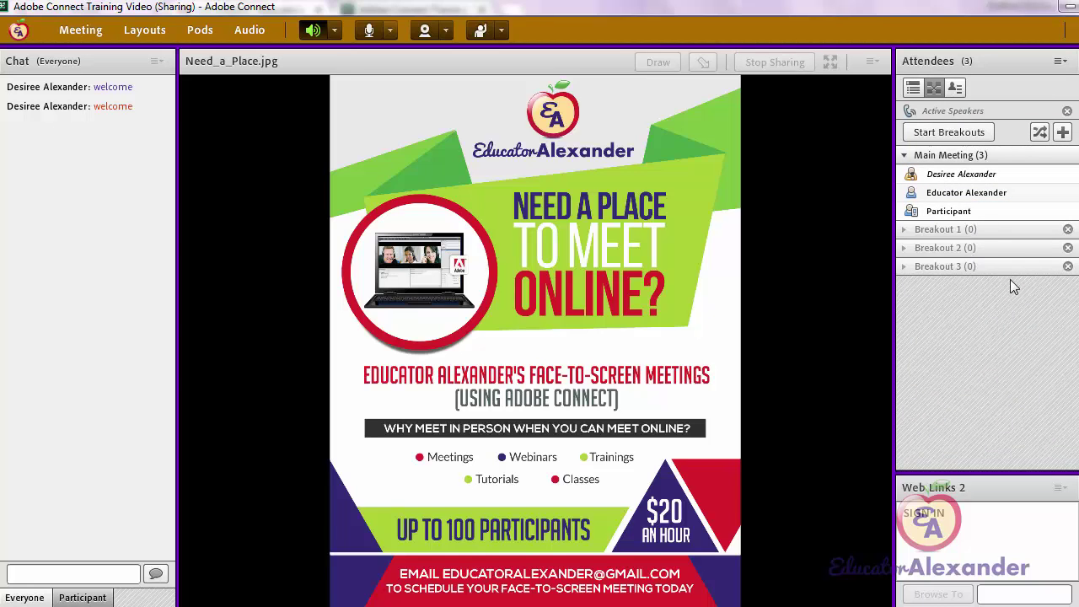
left_click(1068, 267)
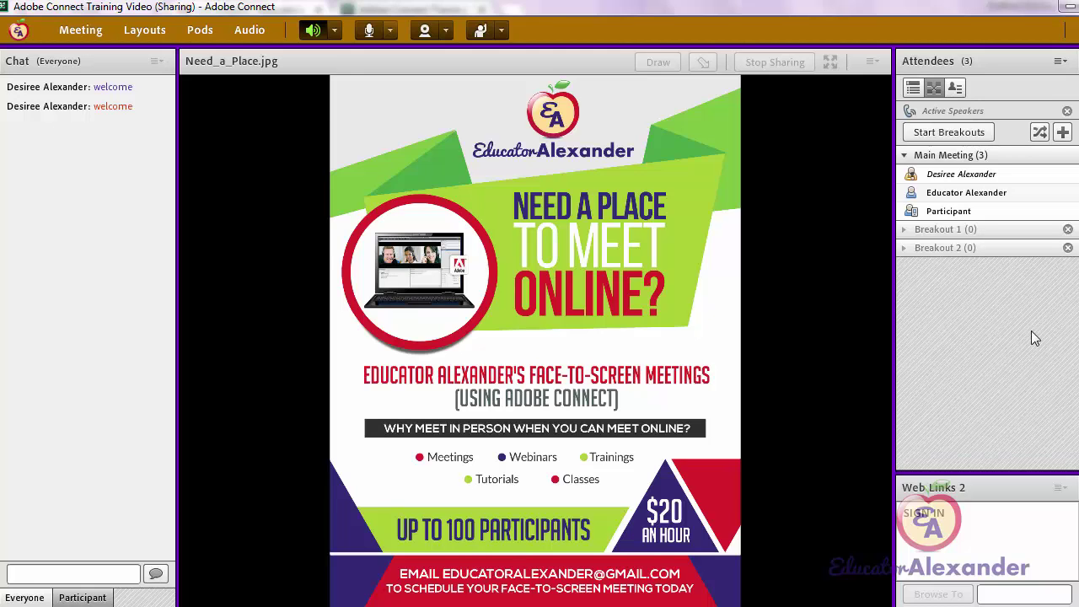
left_click(1027, 174)
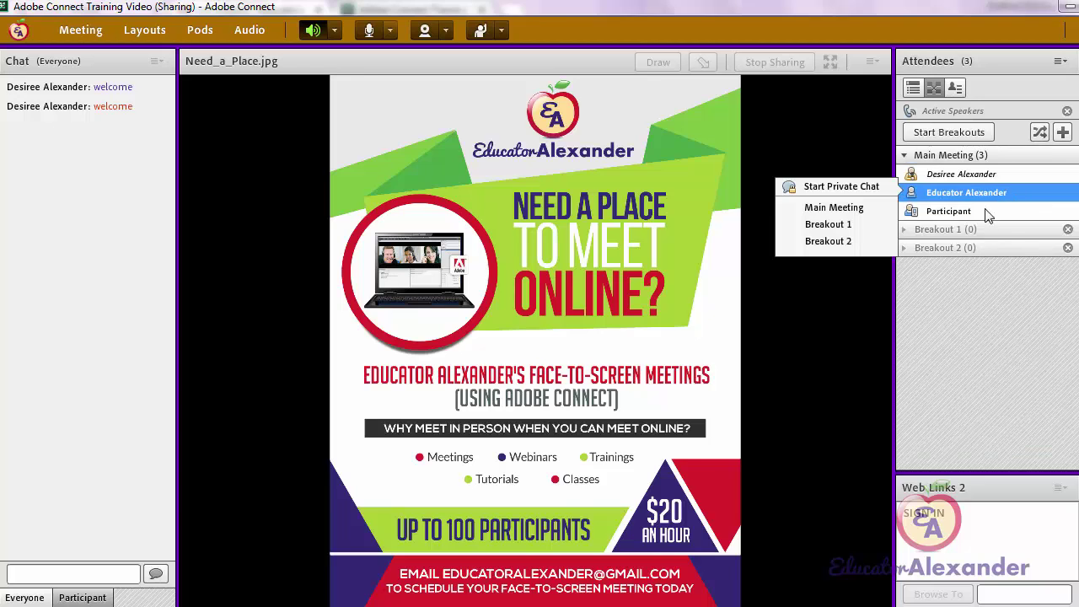
mouse_move(975, 212)
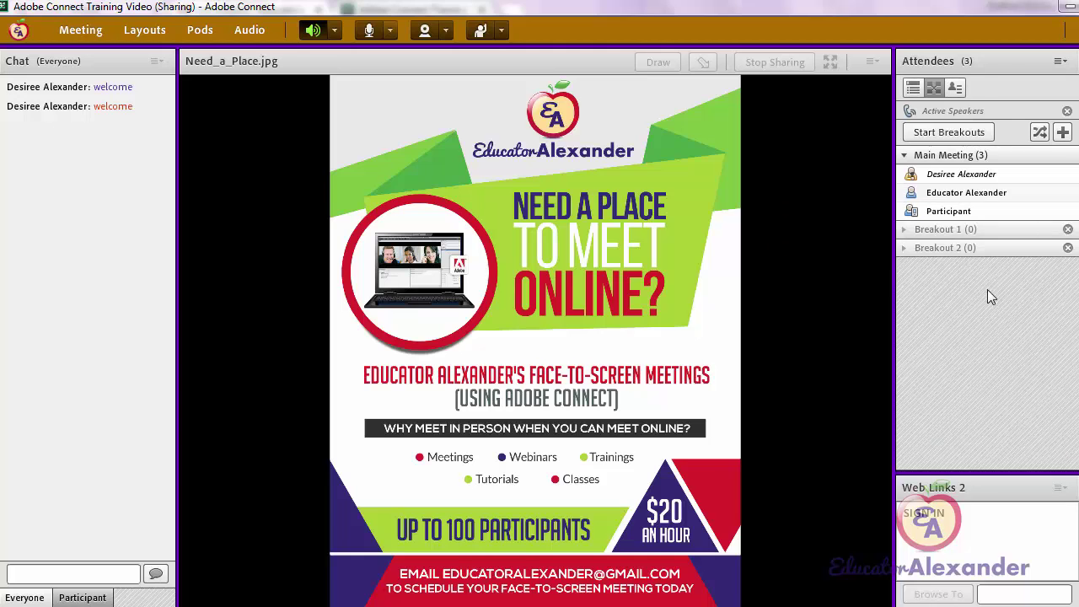
left_click(1041, 134)
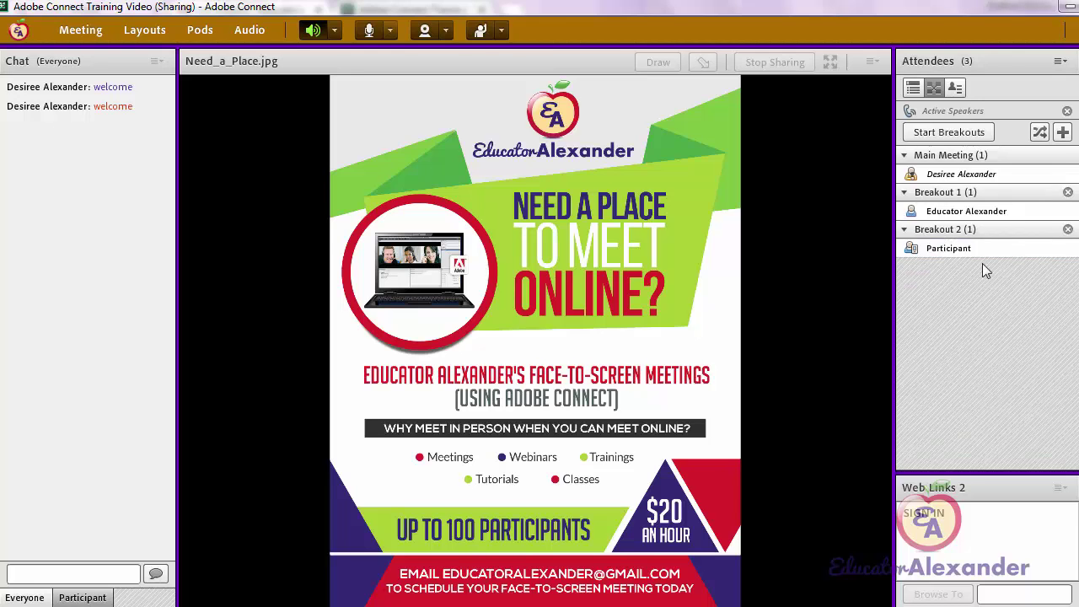
left_click(1063, 133)
left_click(1062, 133)
left_click(1063, 134)
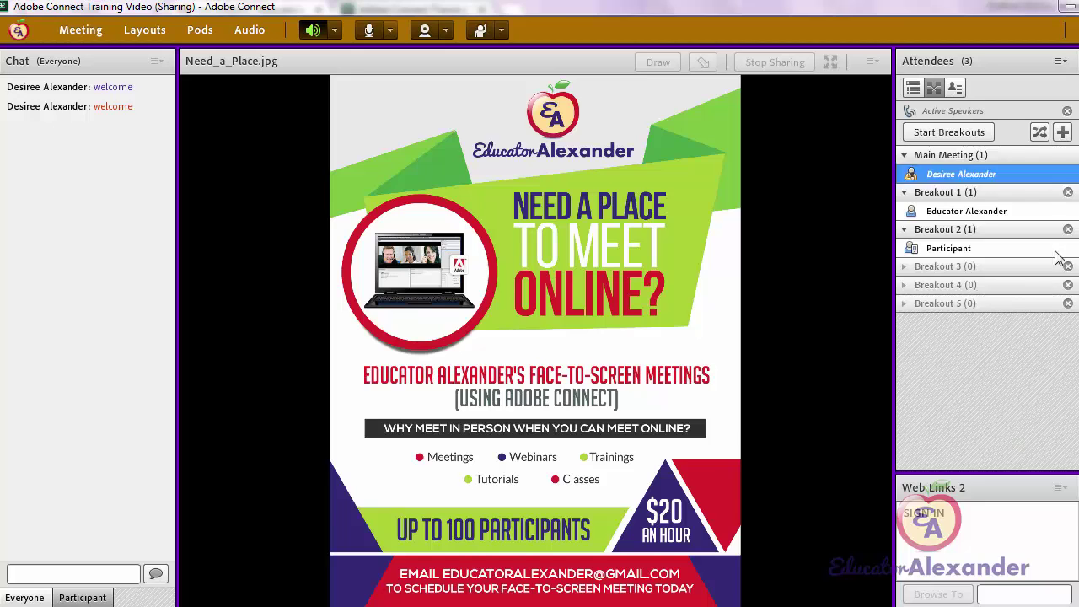
left_click(1066, 286)
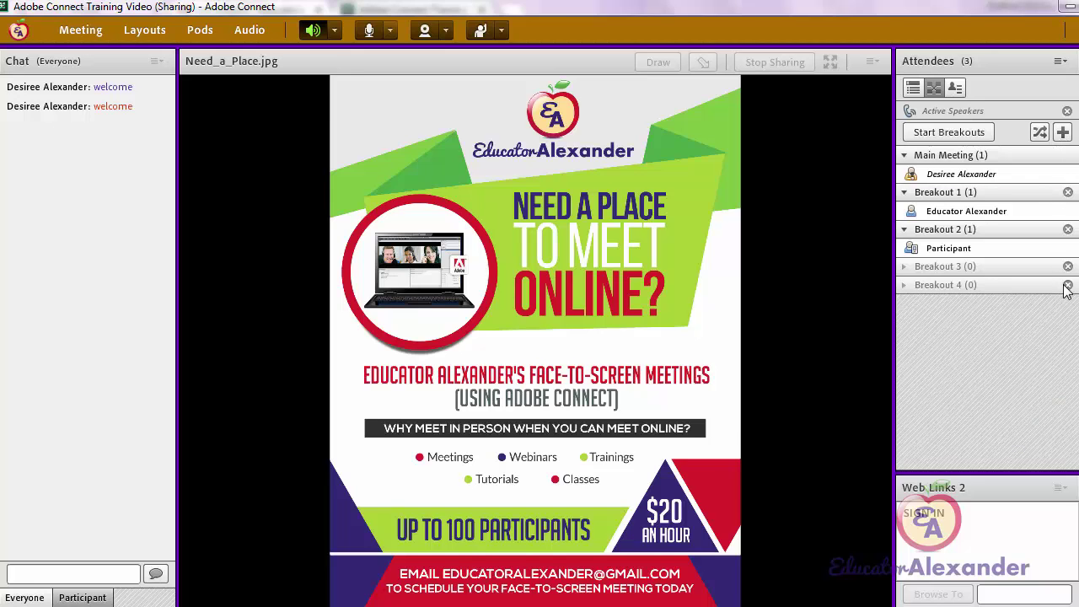
left_click(1067, 286)
left_click(1067, 266)
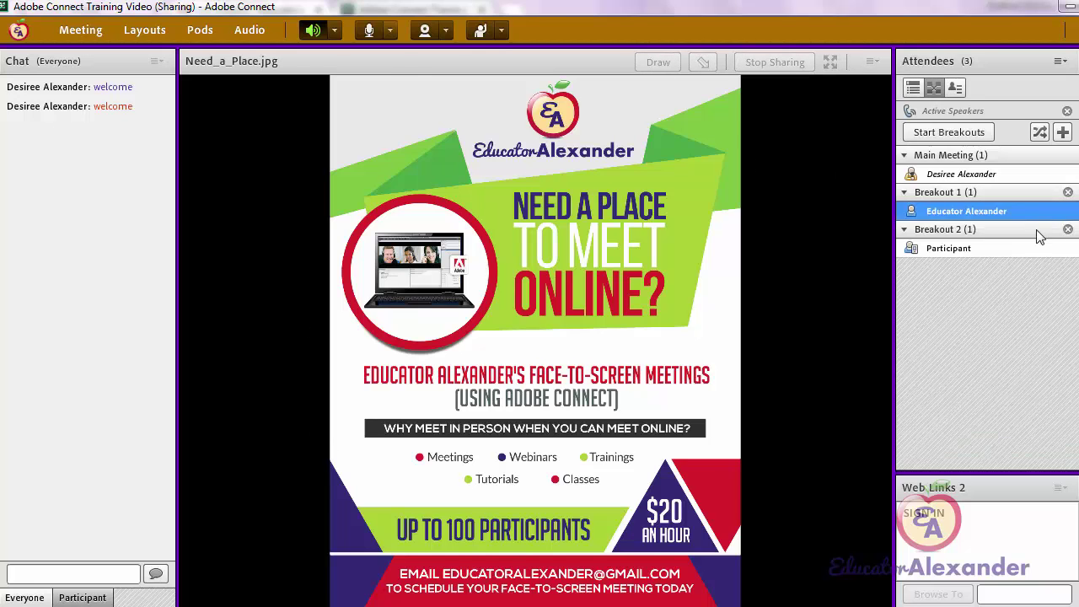
mouse_move(1033, 242)
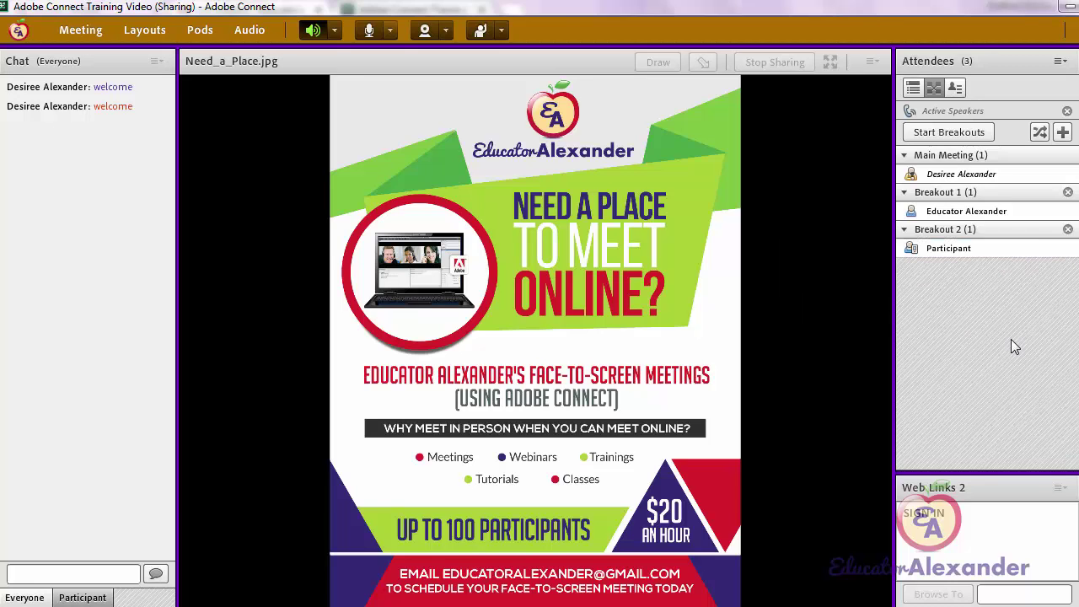
mouse_move(981, 246)
left_click(972, 134)
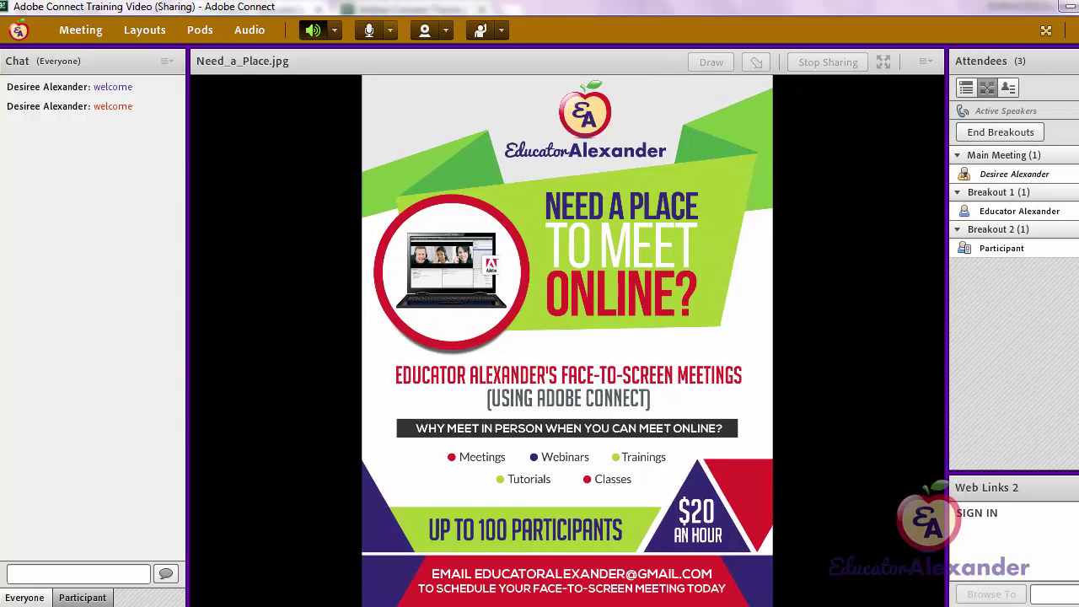
left_click(1069, 61)
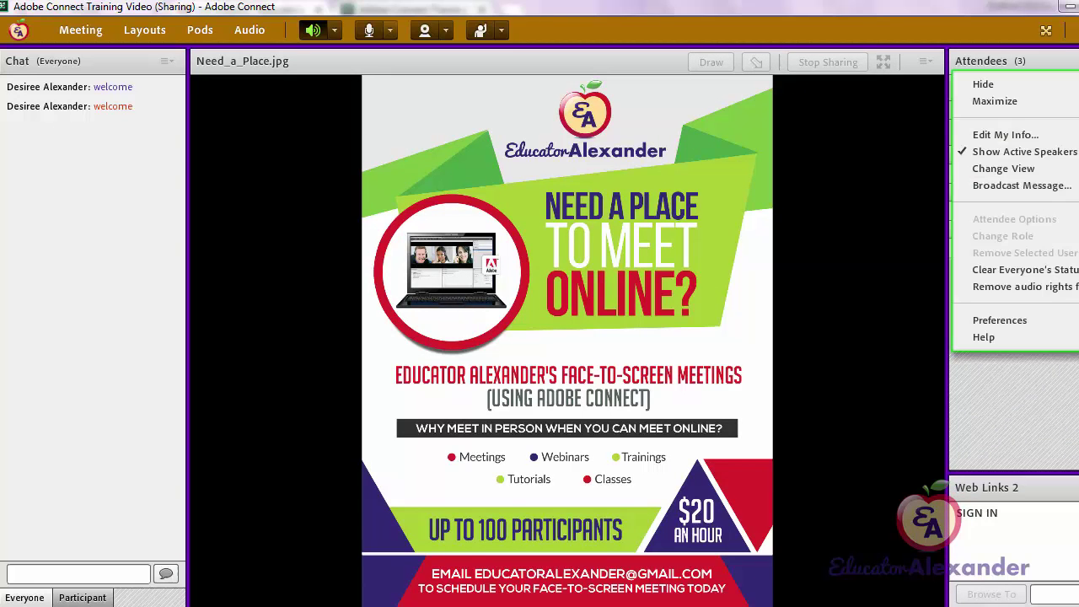
left_click(1031, 186)
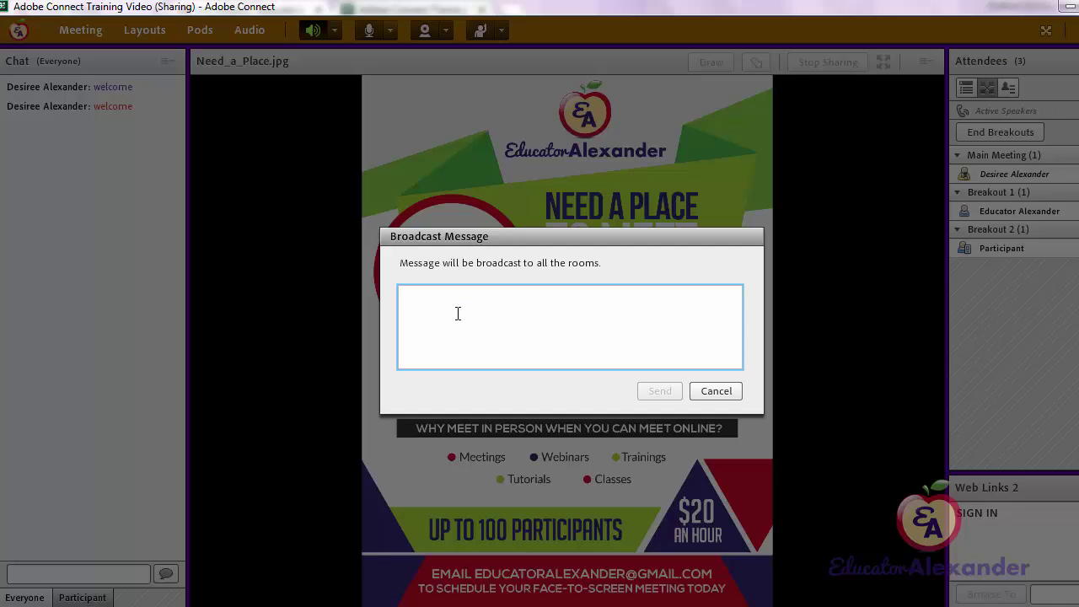
left_click(716, 393)
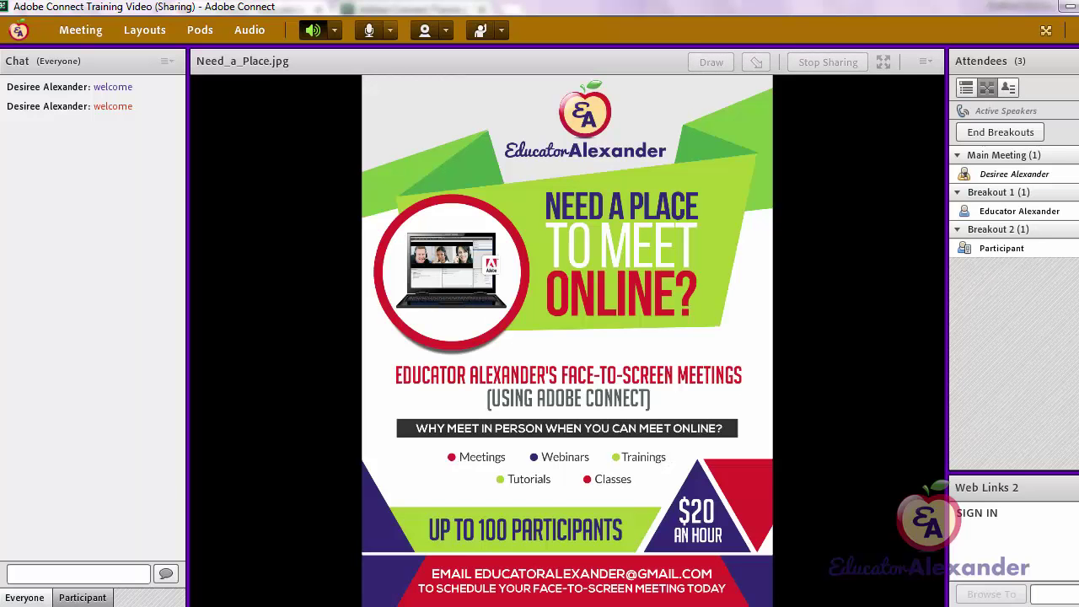
left_click(1069, 61)
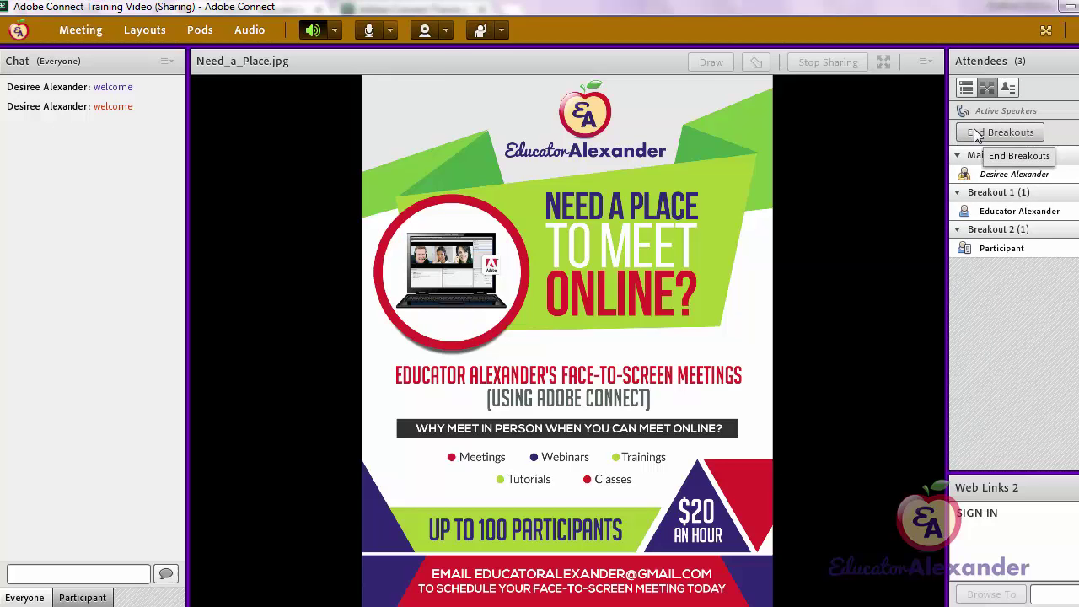
left_click(1000, 133)
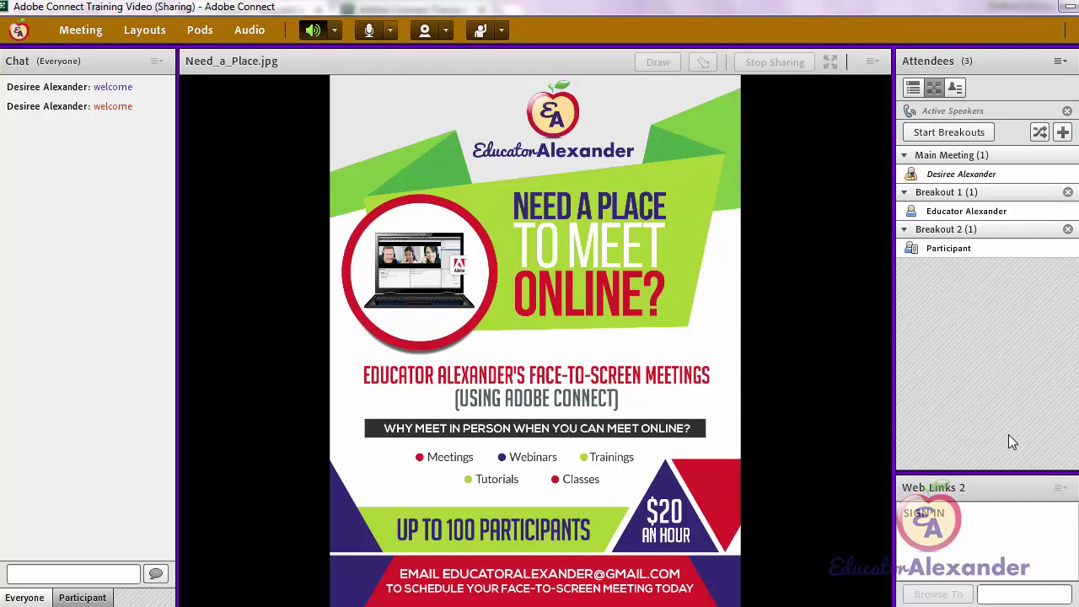
Group the Attendees list by role and inspect each participant's options menu
left_click(913, 88)
left_click(968, 221)
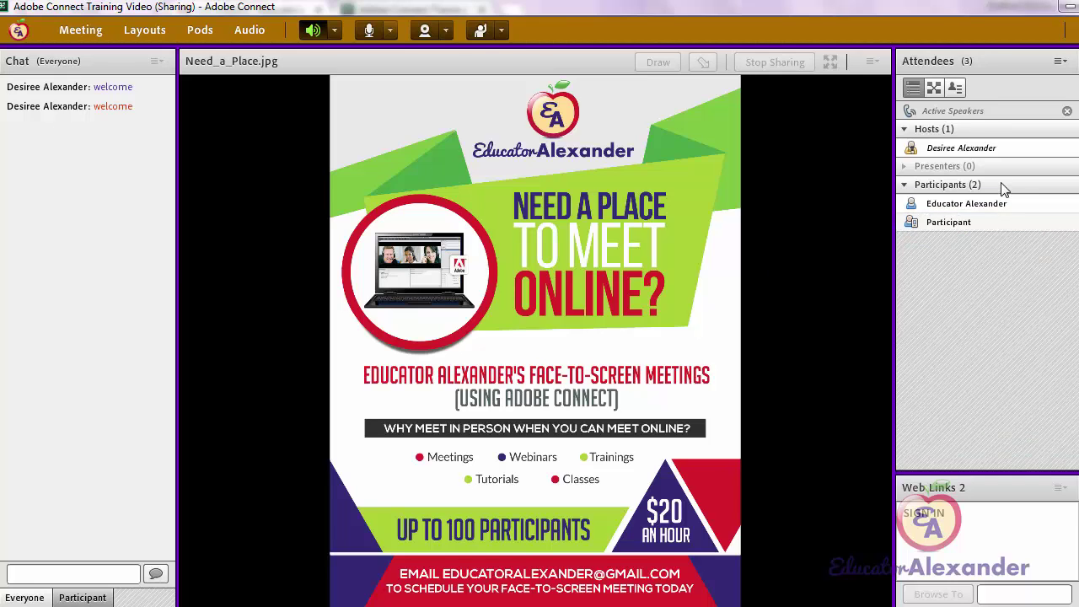
left_click(994, 206)
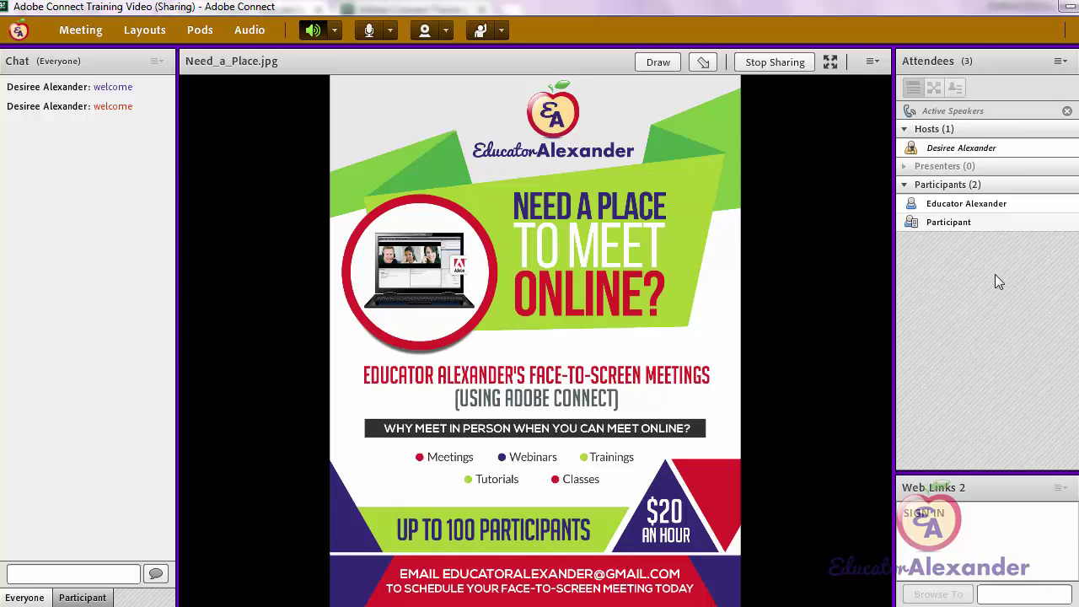
right_click(968, 221)
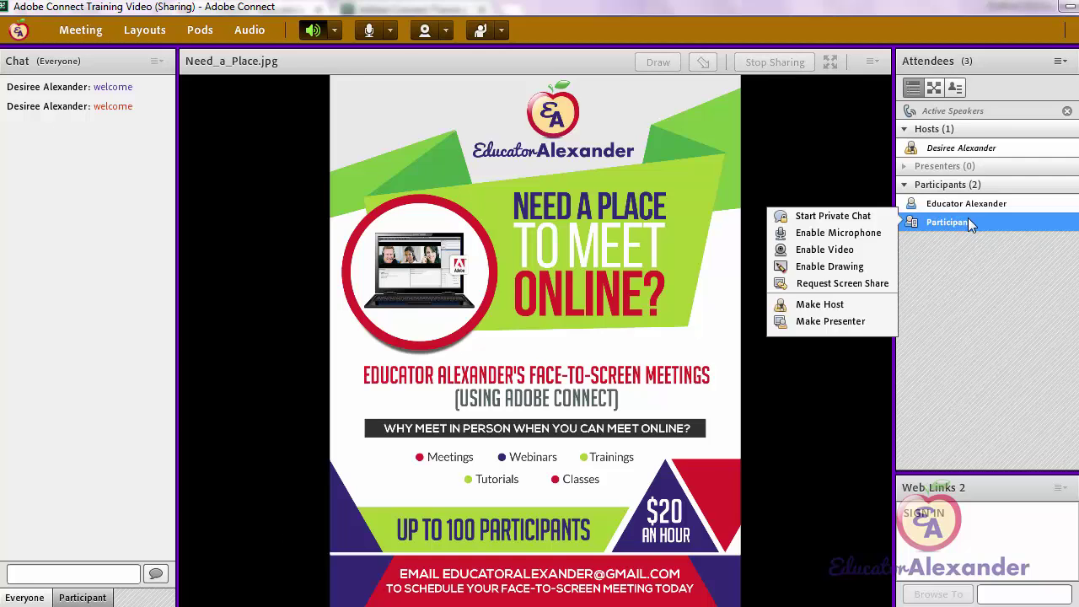
right_click(974, 208)
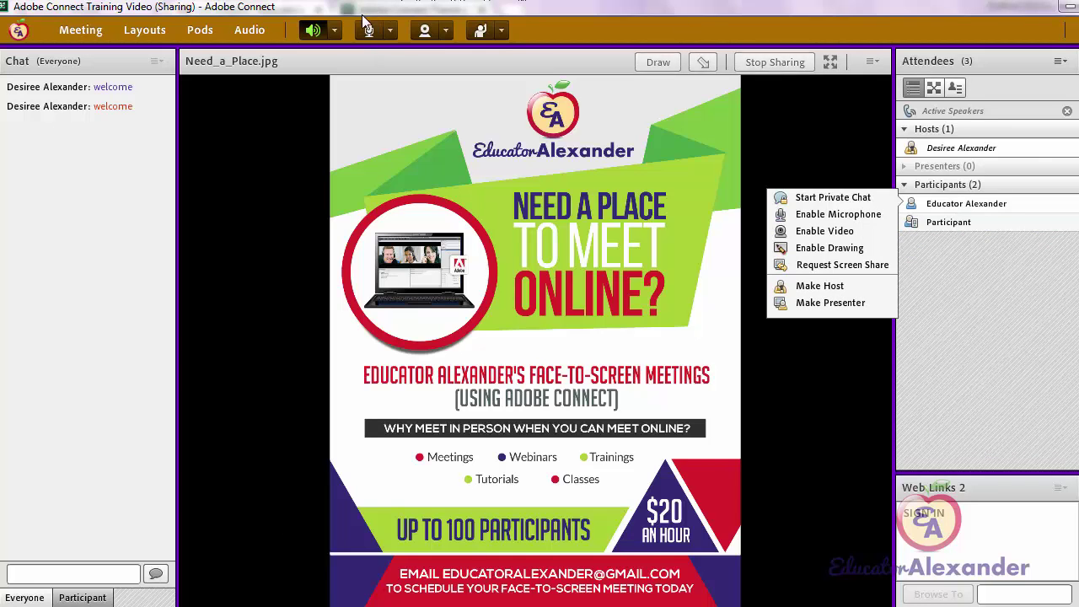
left_click(281, 34)
Tick 'Allow participants to use Microphones' in Audio Conference Settings and confirm
left_click(252, 30)
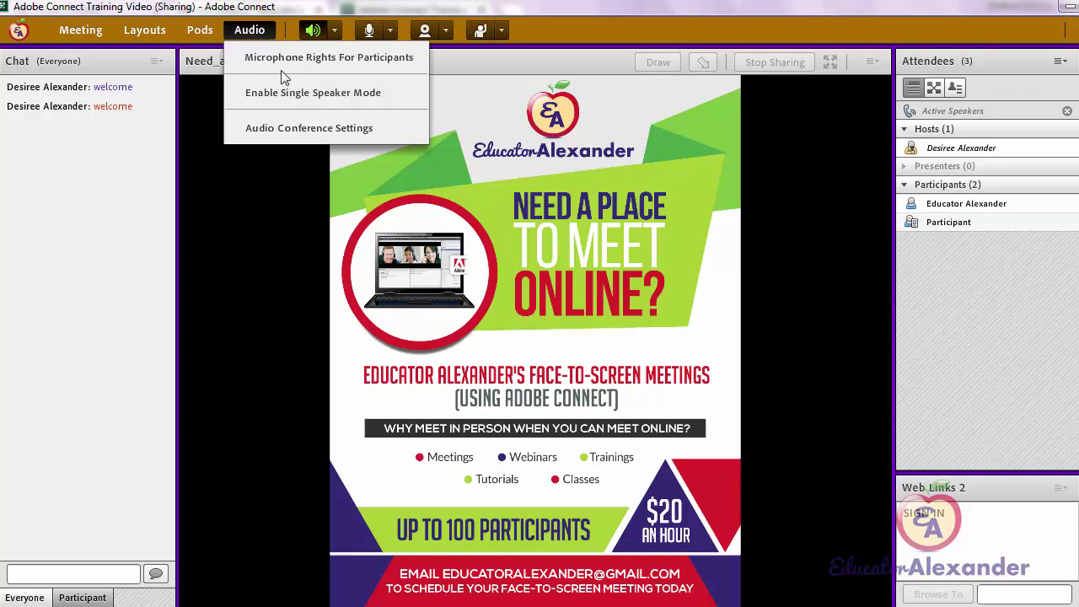
left_click(309, 126)
left_click(467, 288)
left_click(747, 509)
left_click(1025, 203)
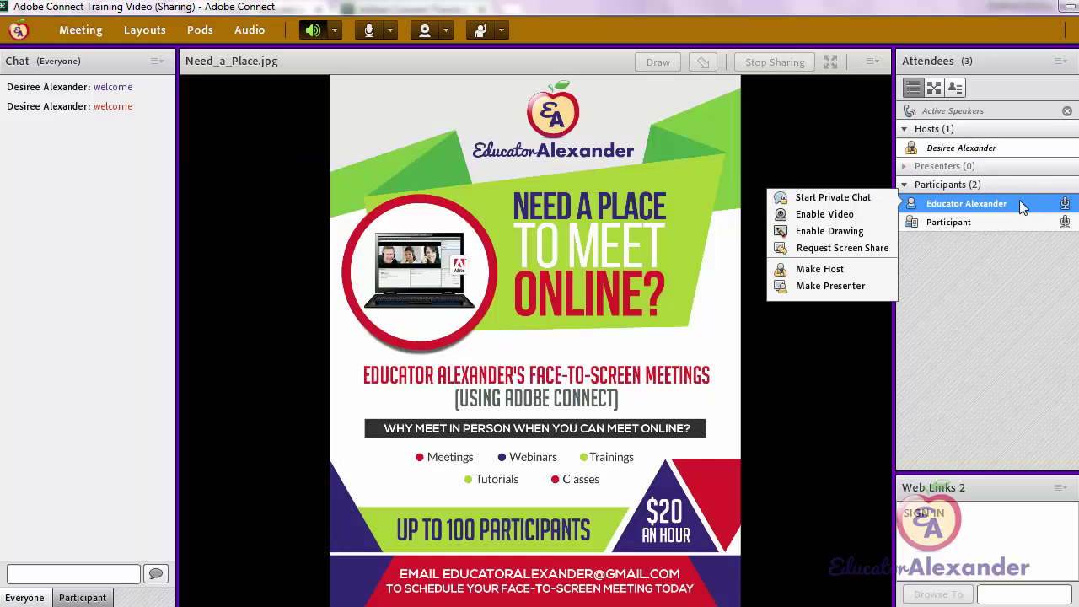
Close and reopen the other participant's options menu to review it
mouse_move(980, 199)
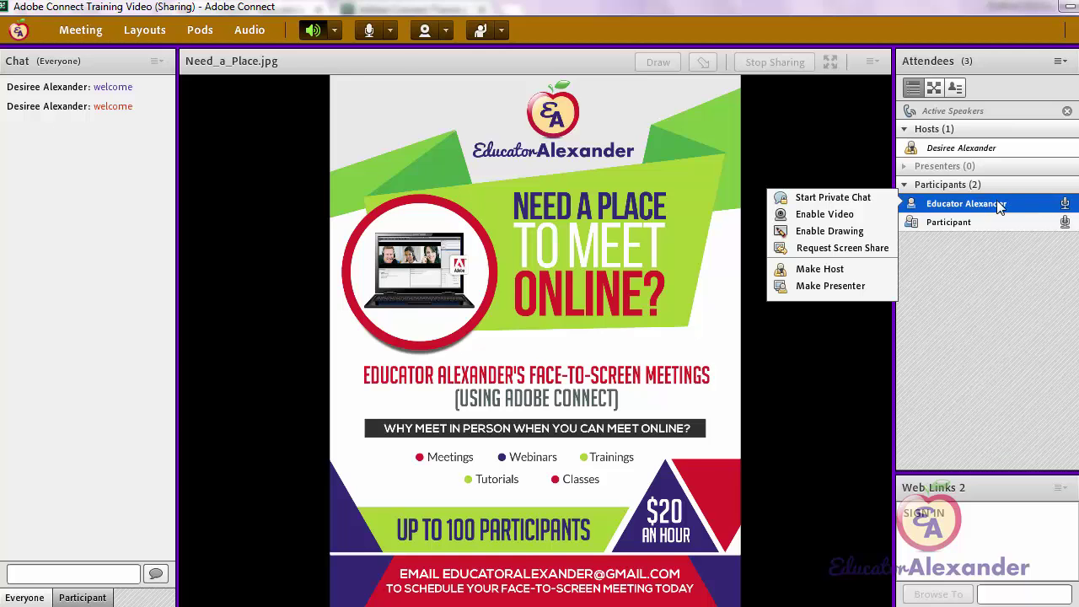
left_click(816, 303)
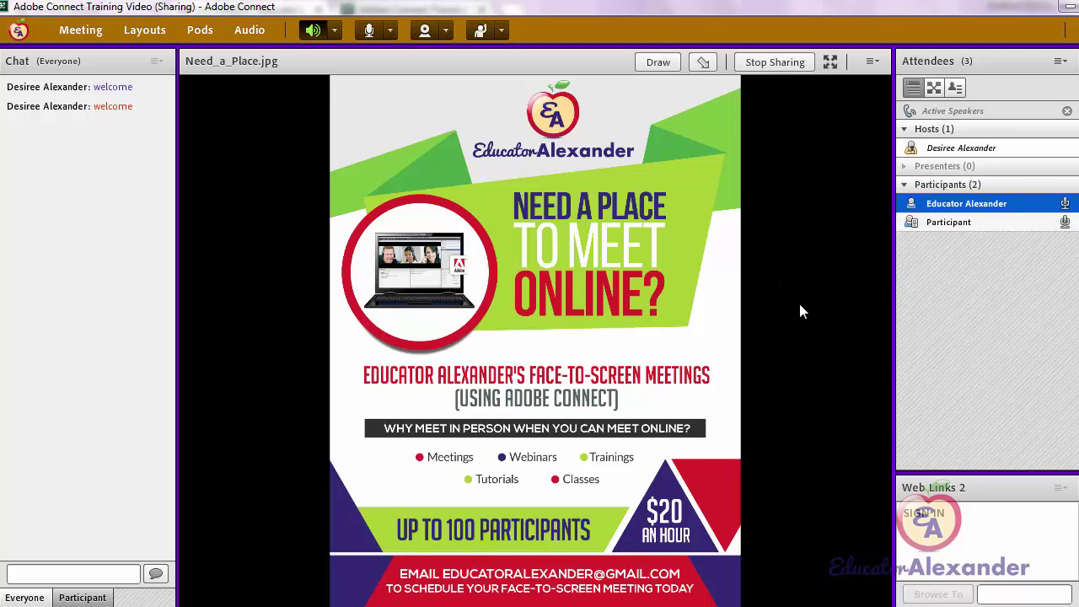
left_click(956, 204)
left_click(819, 303)
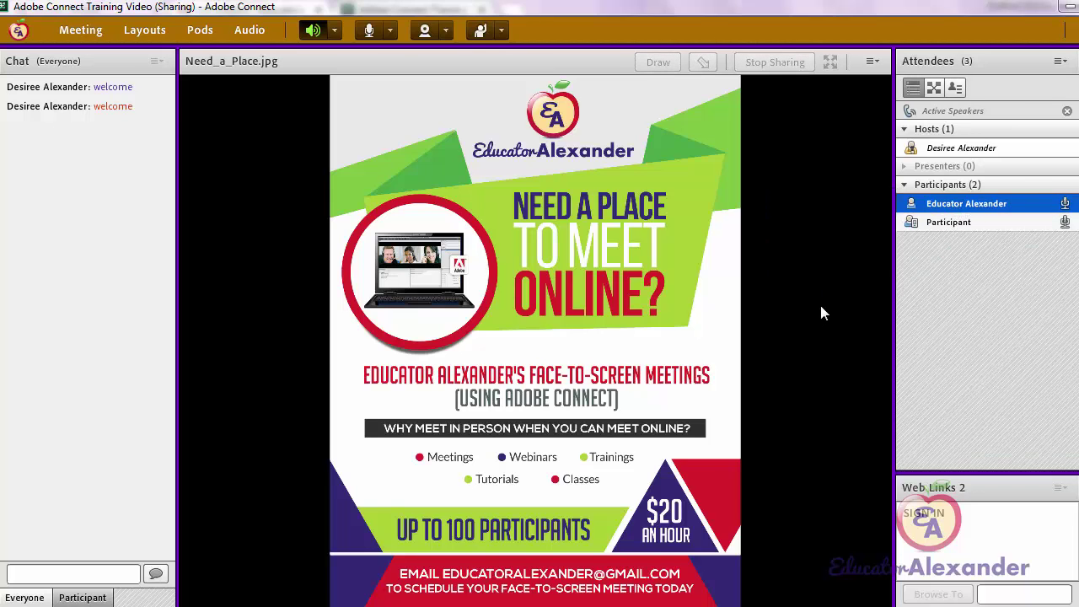
left_click(942, 208)
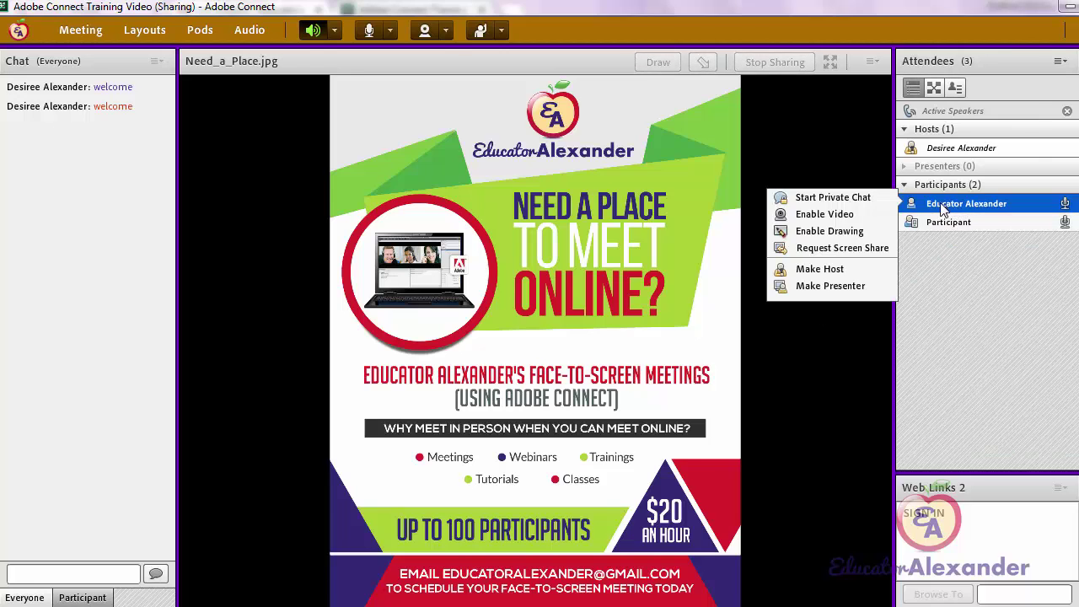
Review the Attendees pod menu and the other participant's options
left_click(830, 286)
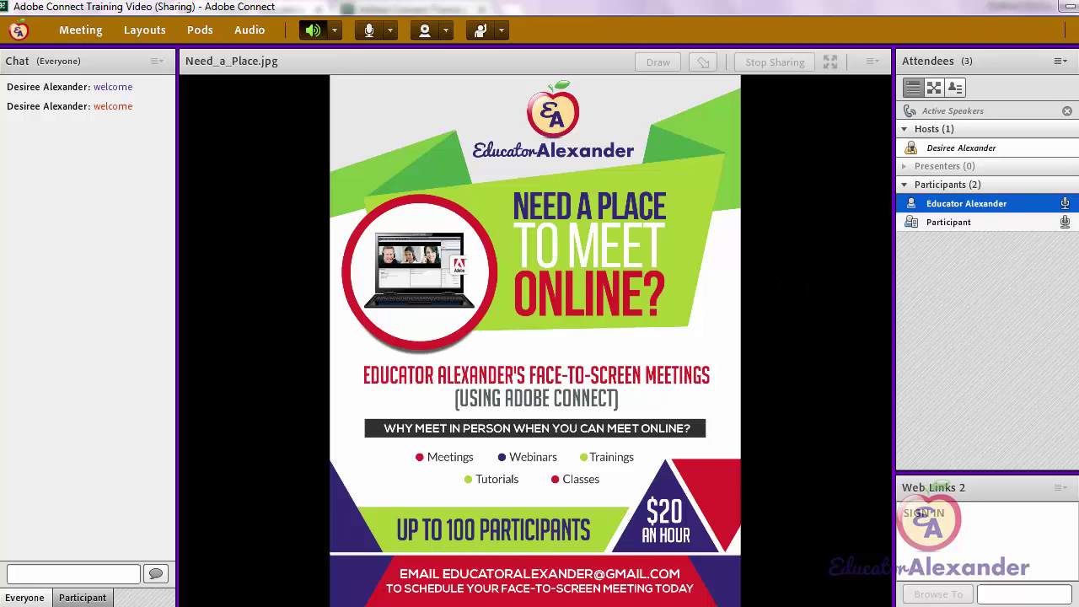
left_click(1060, 61)
mouse_move(956, 228)
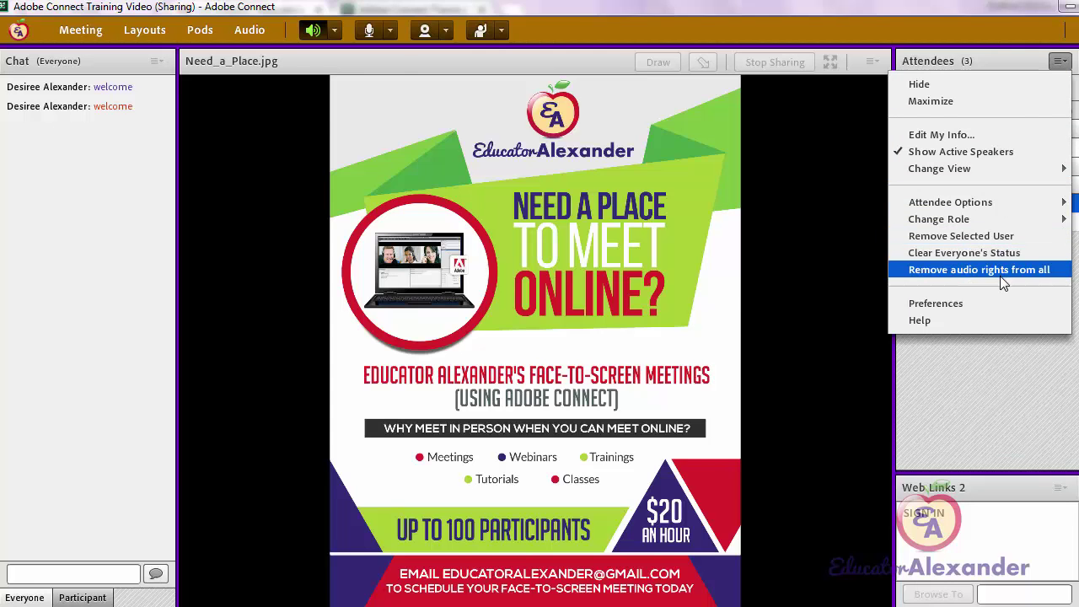
mouse_move(994, 208)
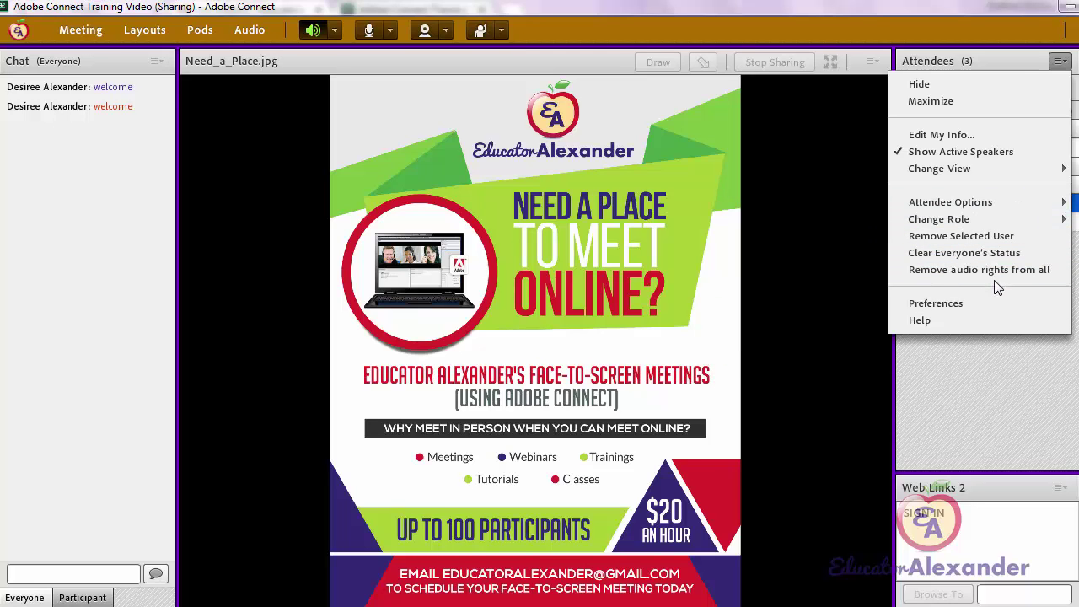
left_click(1012, 401)
right_click(992, 207)
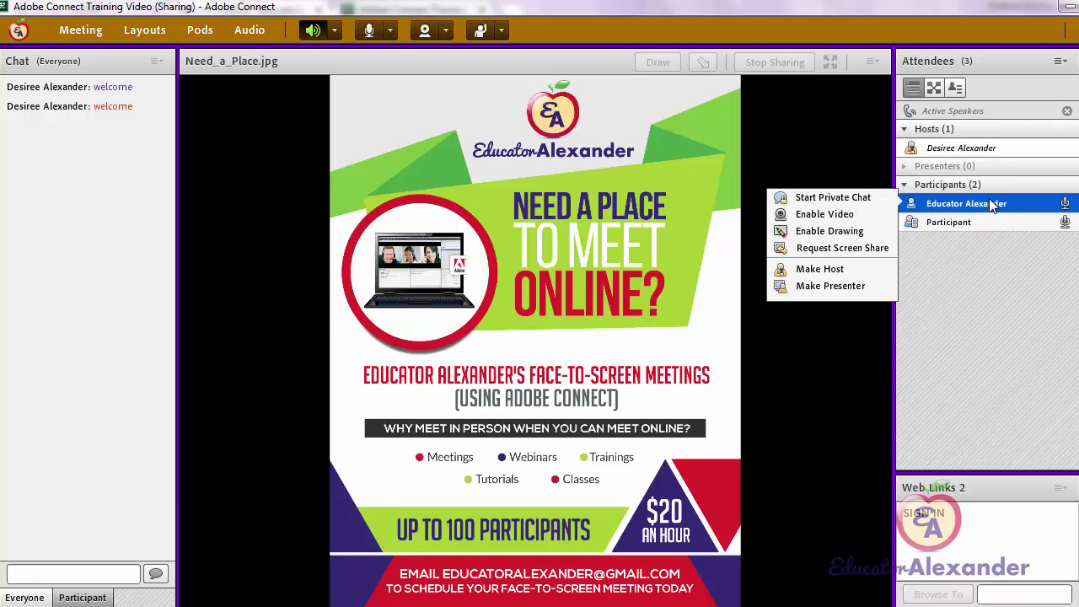
Untick 'Allow participants to use Microphones' in Audio Conference Settings and confirm
left_click(261, 32)
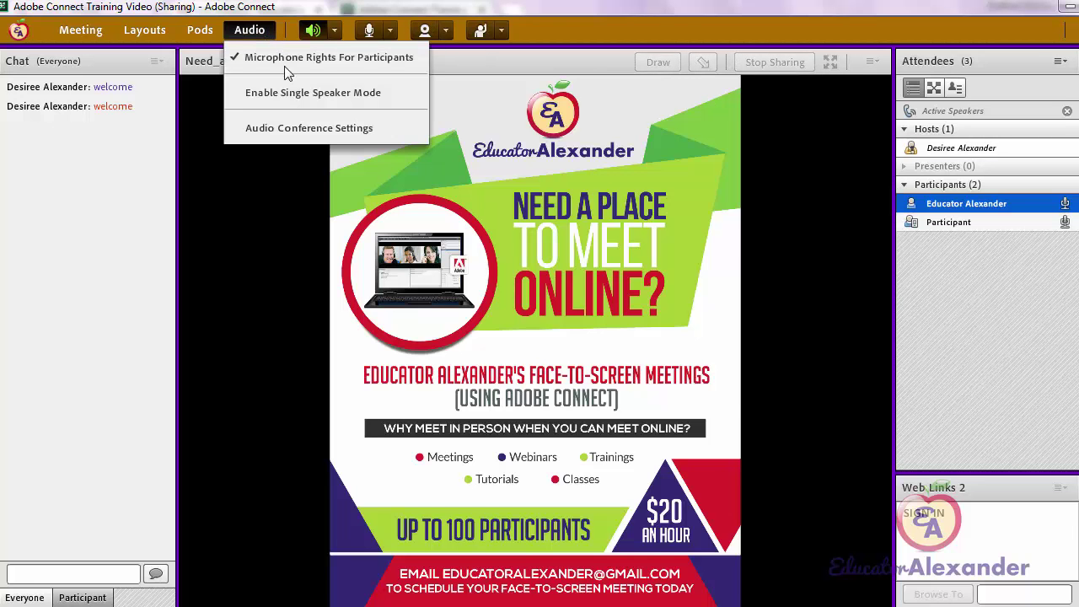
left_click(309, 128)
left_click(468, 289)
left_click(747, 509)
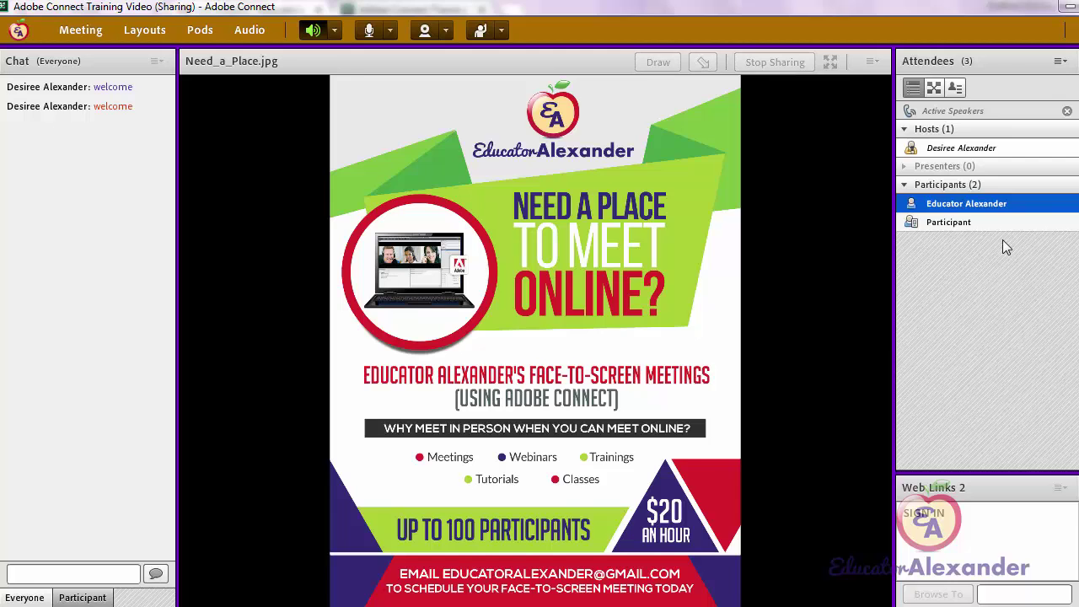
Check the Participant attendee's remove option, then close the menu without removing anyone
left_click(998, 217)
right_click(998, 217)
left_click(998, 217)
left_click(998, 218)
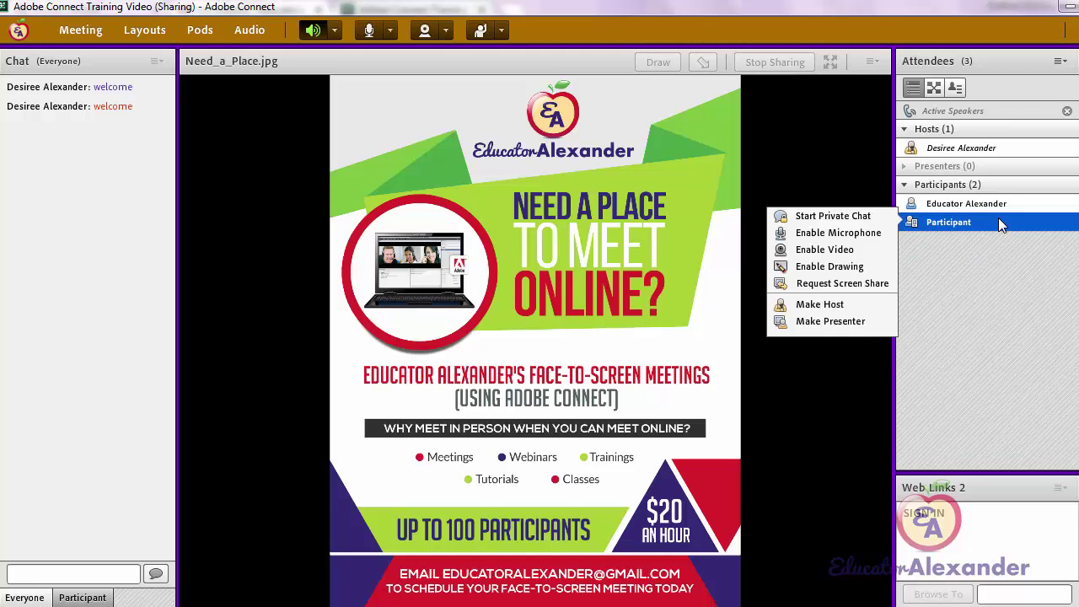
left_click(1059, 62)
left_click(909, 221)
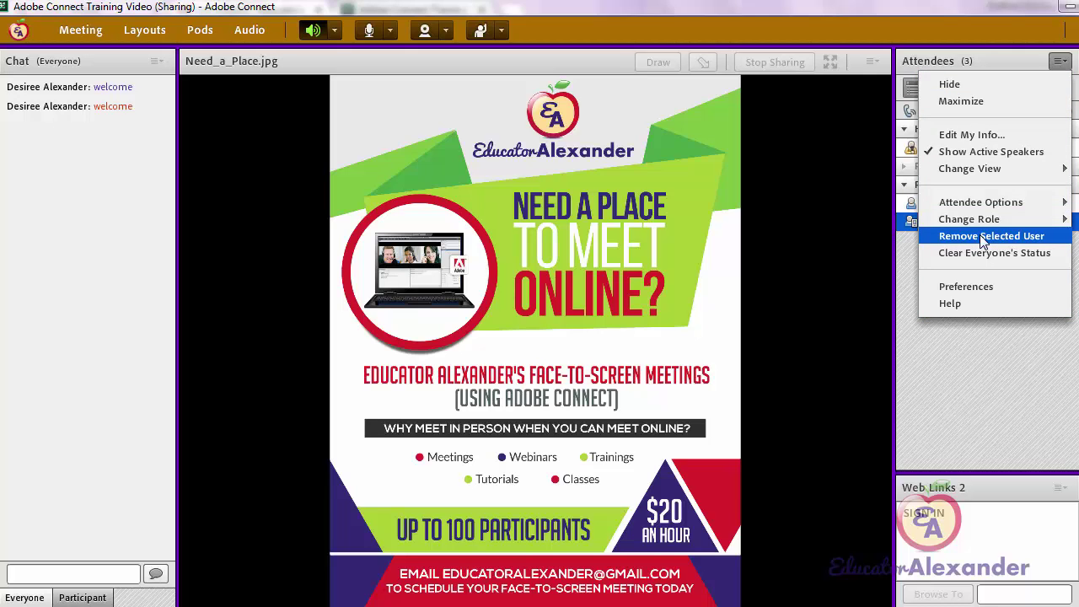
left_click(972, 384)
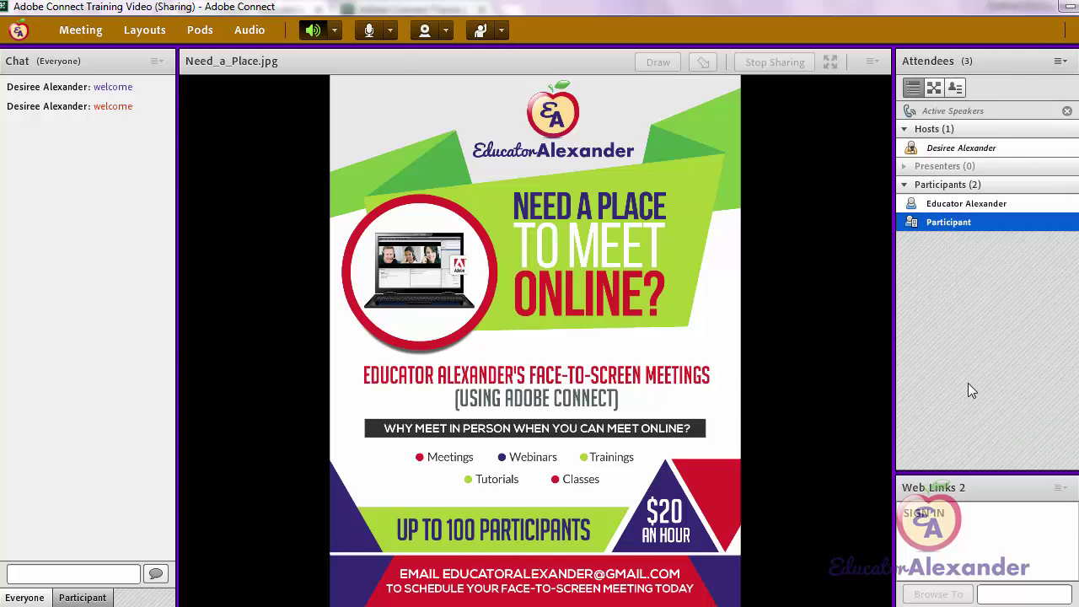